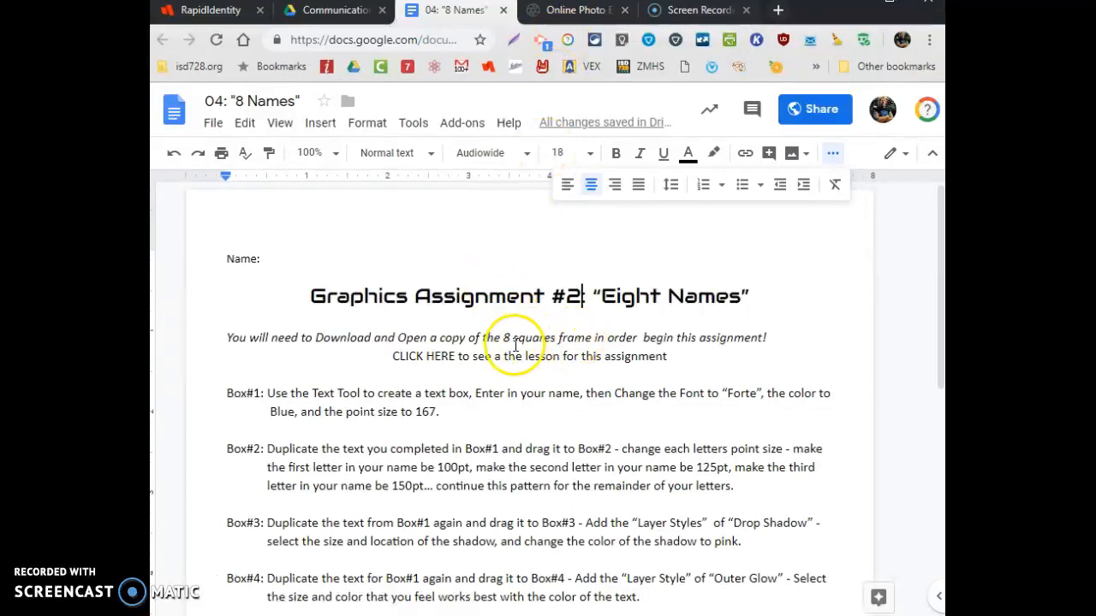
- Switch to the Pixlr editor and make the whole eight-box grid of 8Names_Frame visible
left_click(565, 10)
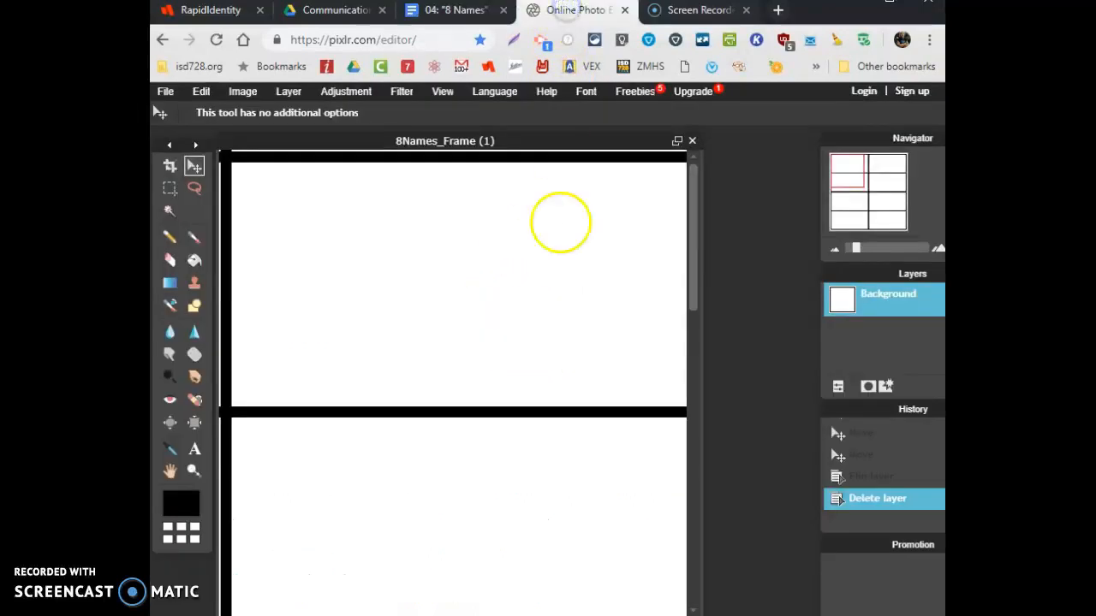
scroll(564, 249, "down", 5)
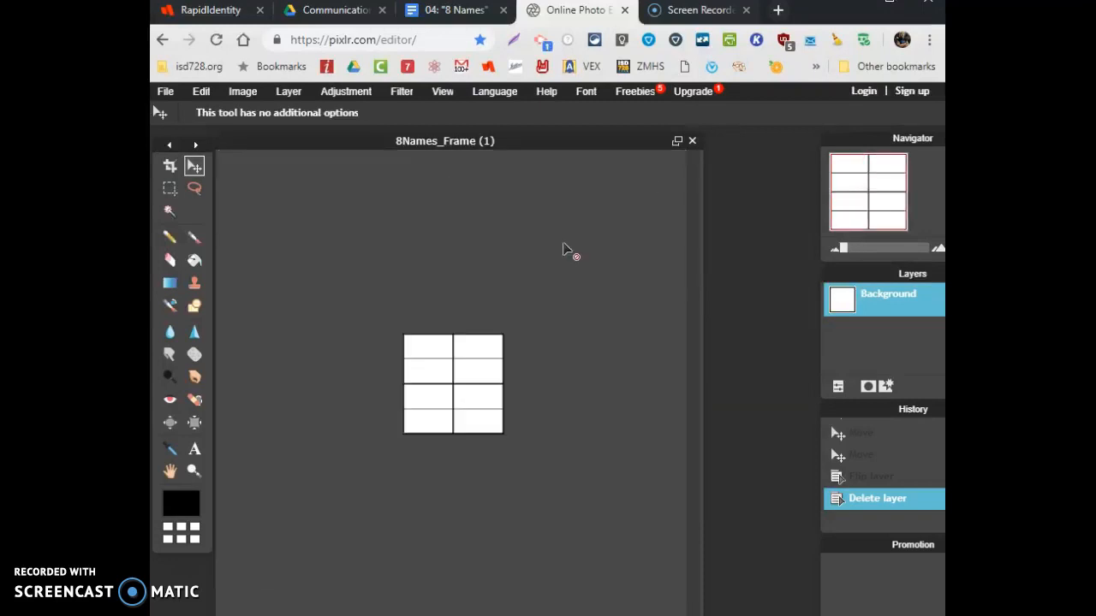
scroll(563, 249, "up", 4)
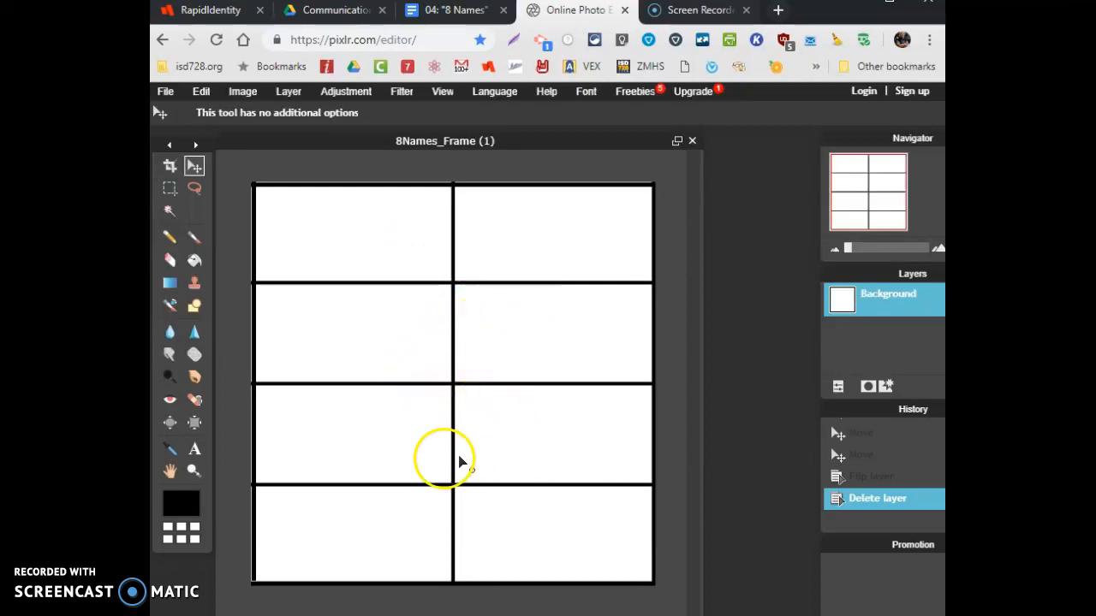
- Switch to the "8 Names" document in Google Docs and read through the assignment instructions
left_click(470, 14)
scroll(391, 330, "down", 5)
scroll(445, 350, "up", 5)
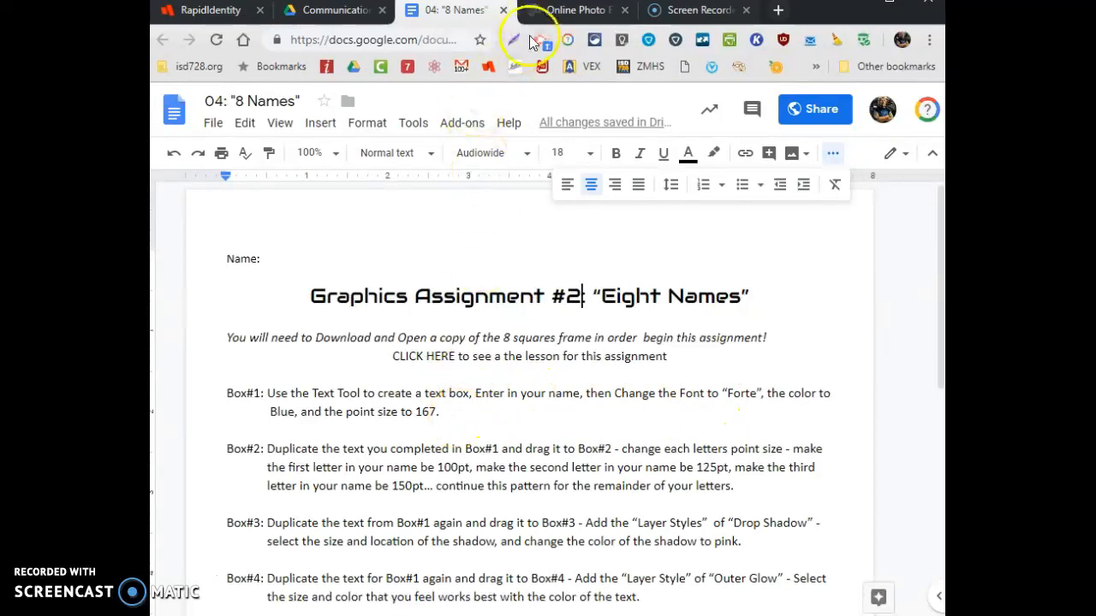
- Switch back to the Pixlr editor and add a text with the creator's name in capitals inside the first box of the grid
left_click(565, 11)
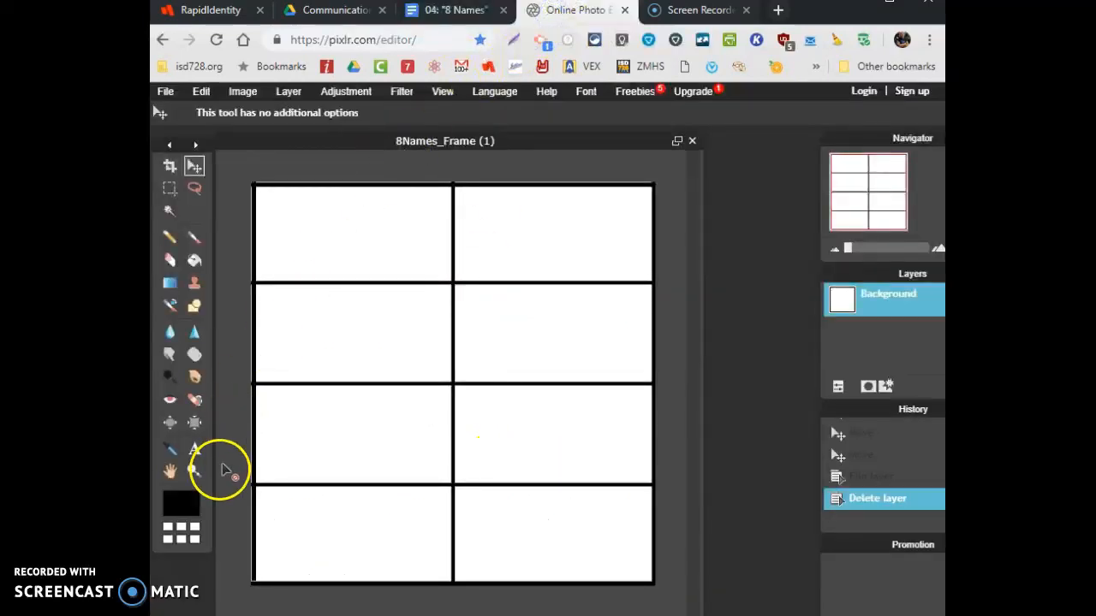
left_click(194, 450)
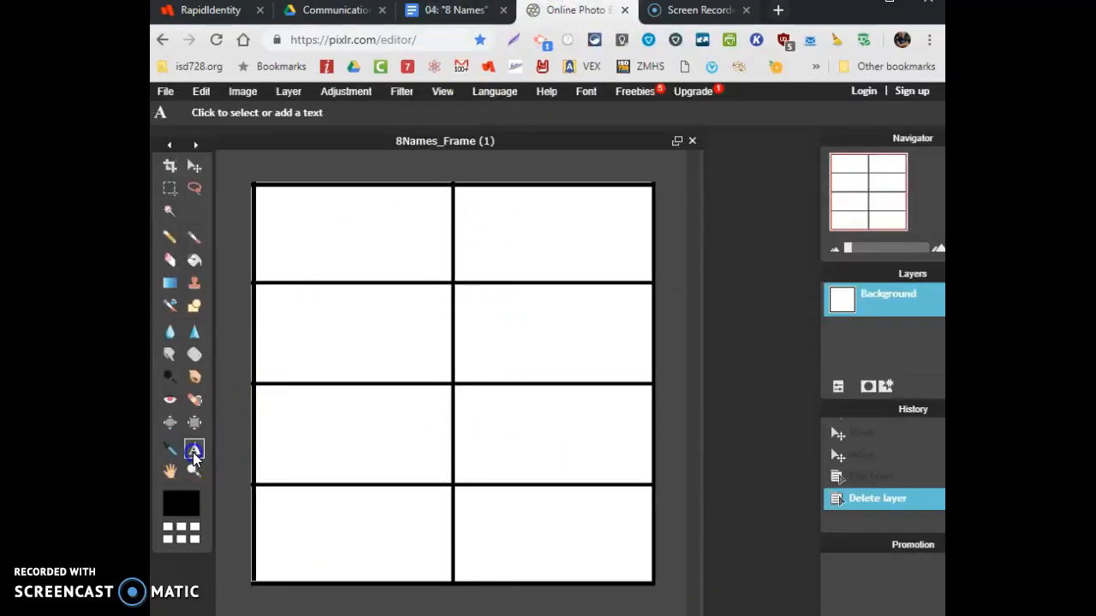
left_click(289, 214)
type("OPSHL")
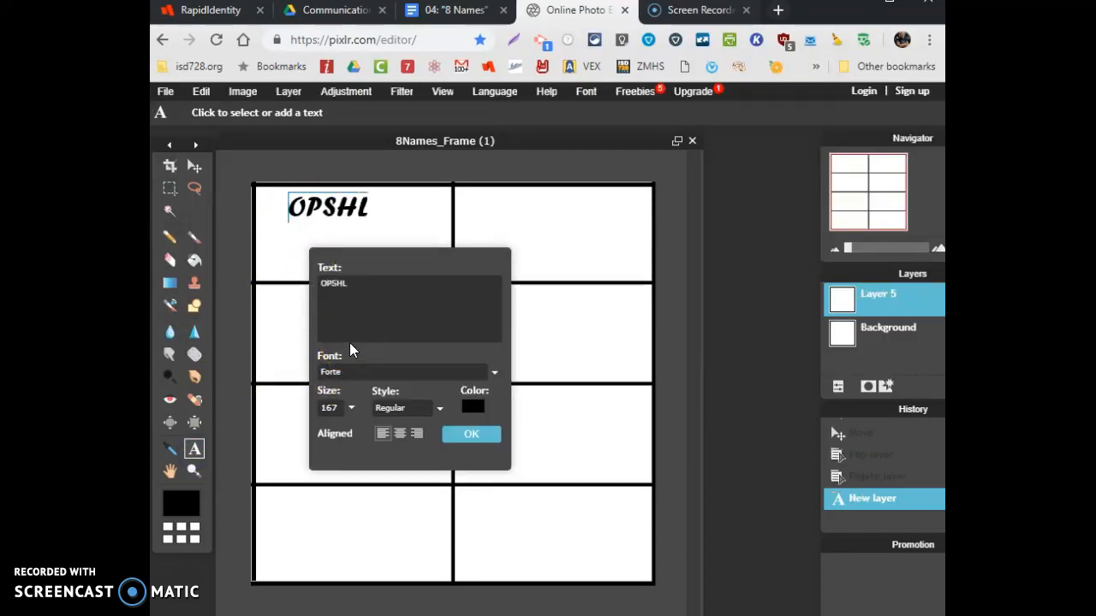
- Try a different size for the name text in the first box and return it to 167
left_click(331, 406)
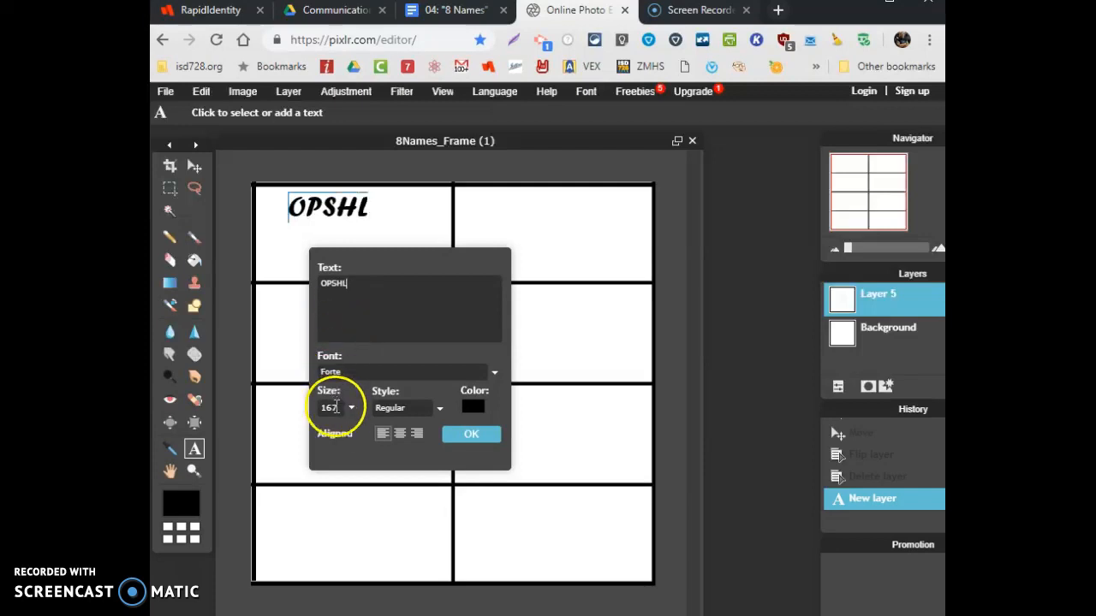
left_click(338, 280)
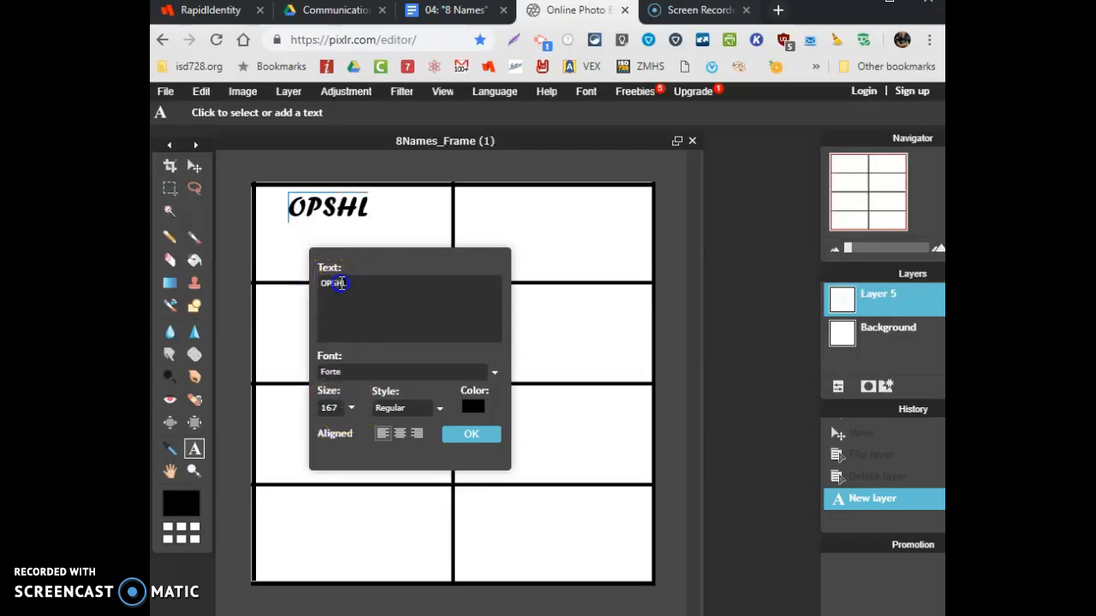
left_click(334, 407)
key("BackSpace")
key("BackSpace")
type("76")
key("BackSpace")
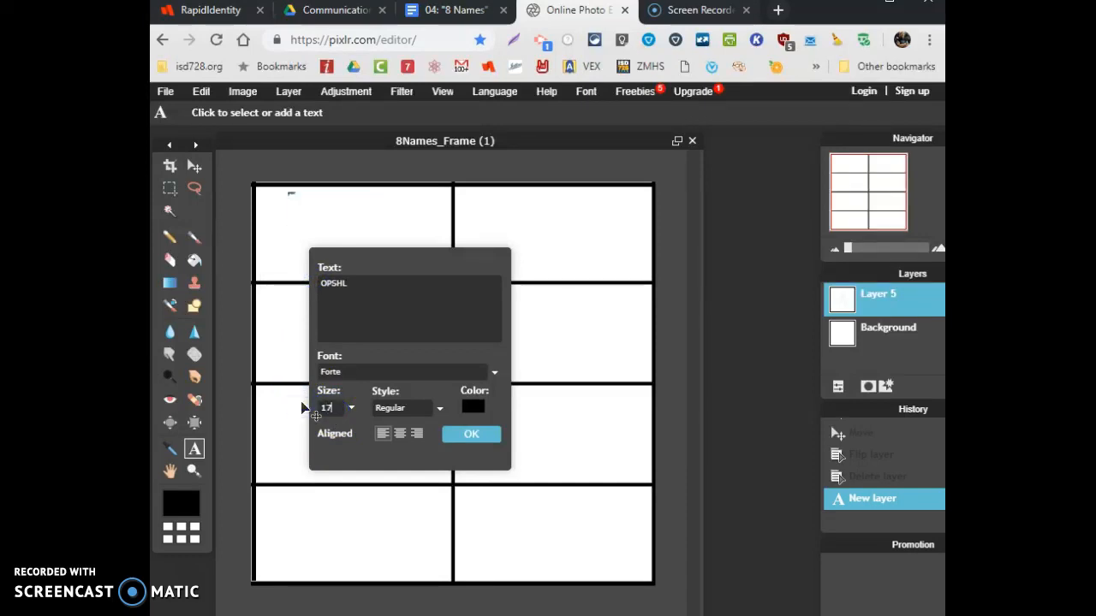
left_click(343, 407)
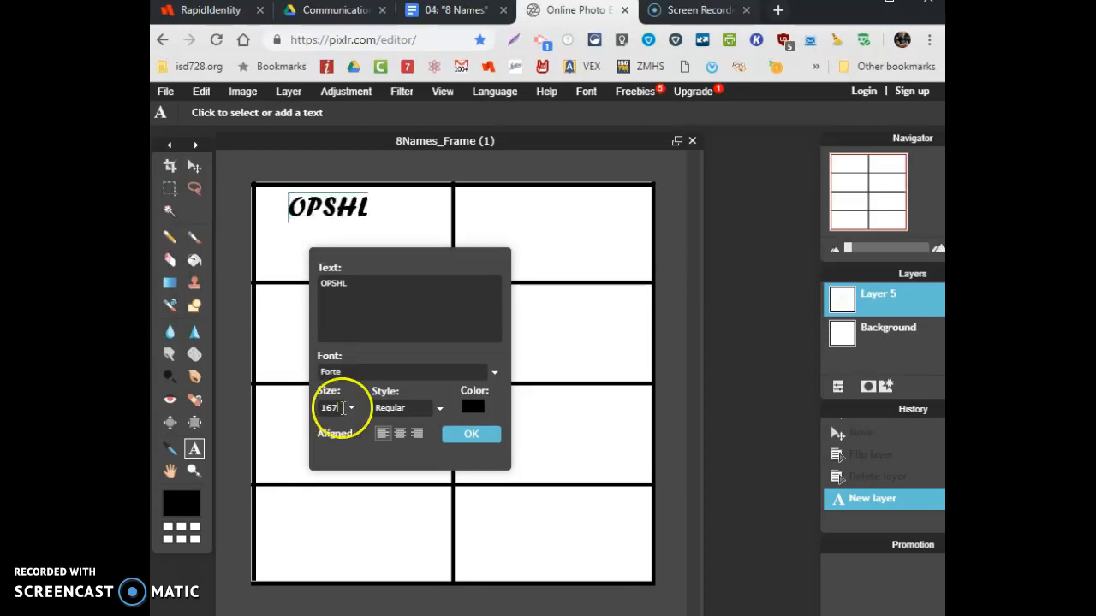
- Preview the fonts listed around Forte on the name text and choose Forte
left_click(376, 374)
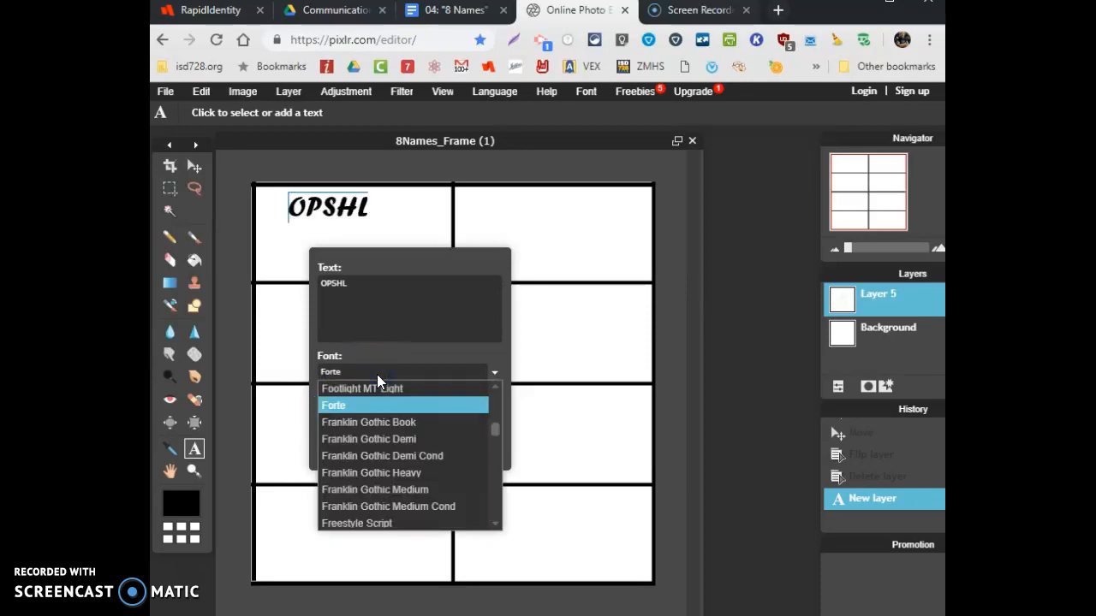
key("Down")
key("Down")
key("Down")
key("Down")
key("Down")
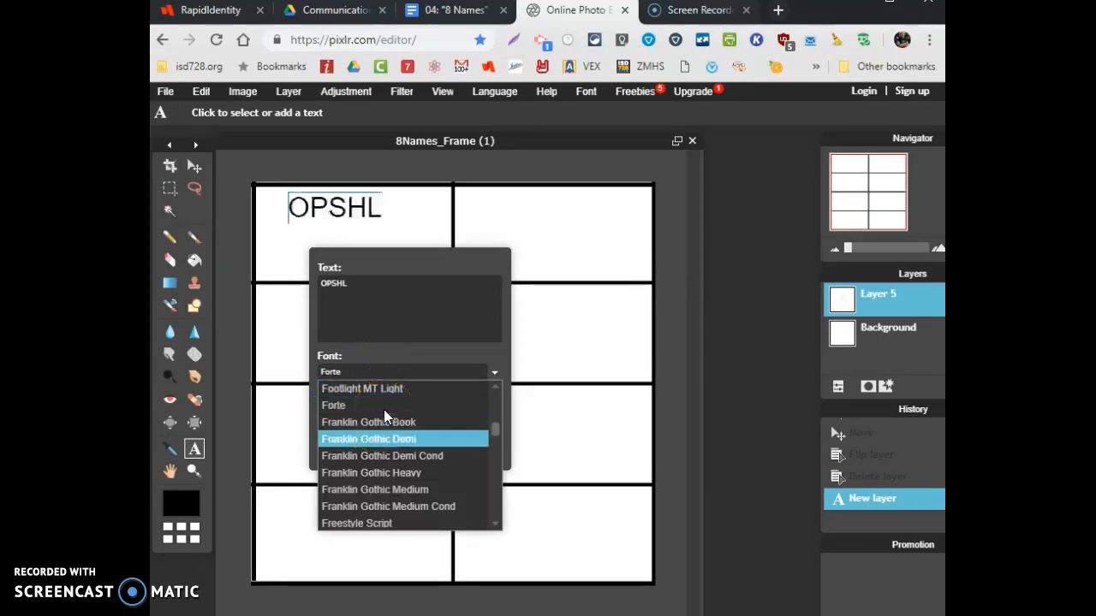
key("Up")
key("Up")
key("Up")
key("Up")
key("Up")
key("Up")
key("Up")
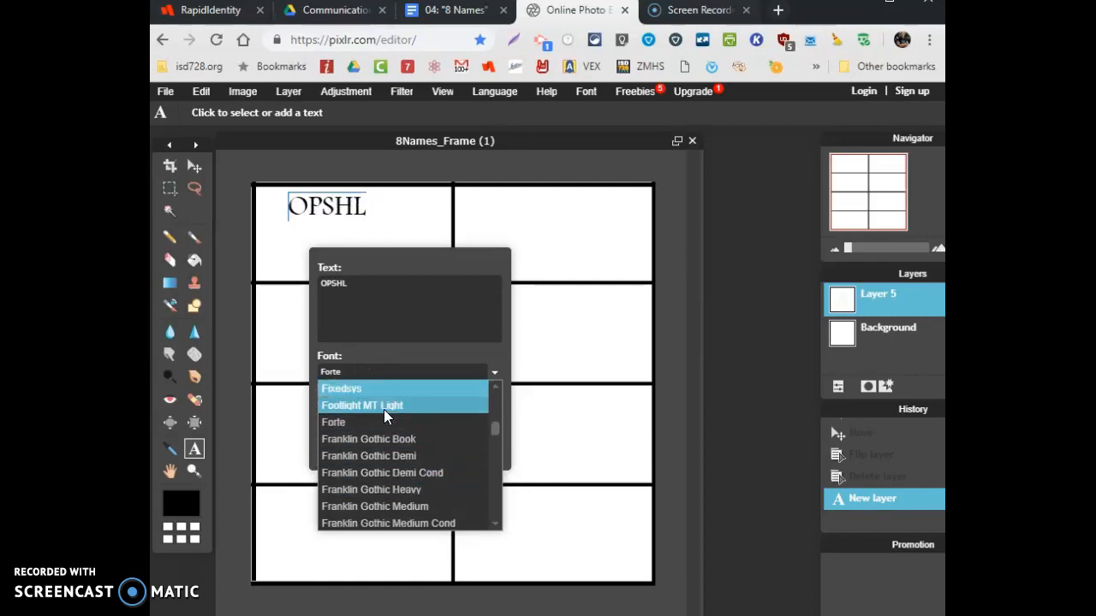
key("Down")
key("Down")
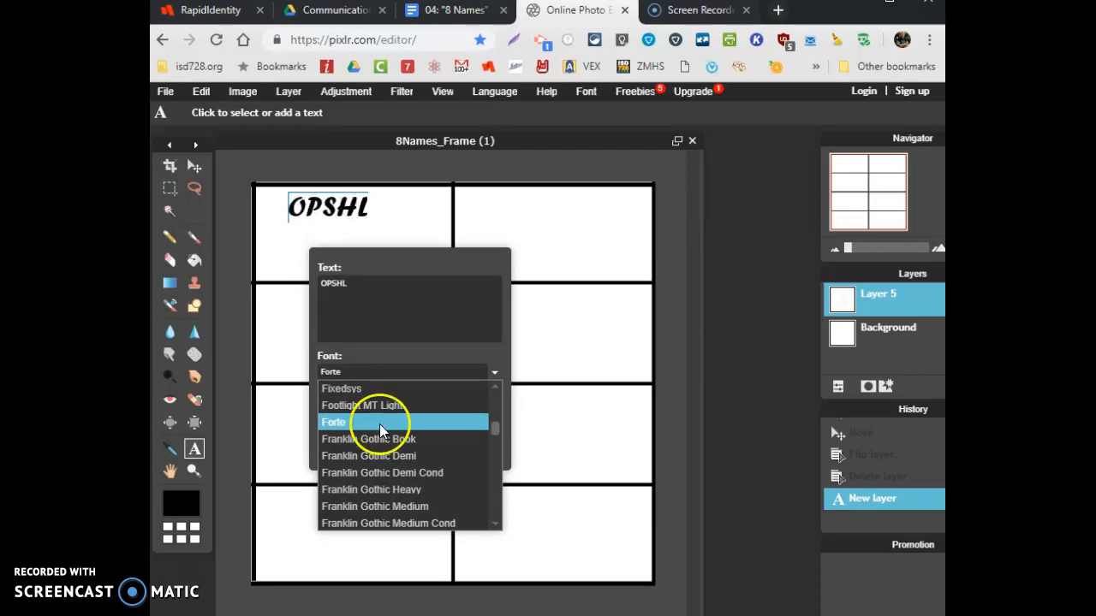
left_click(380, 424)
- Color the name text blue (4c48a3), accept it, and move it closer to the middle of the first box
left_click(471, 406)
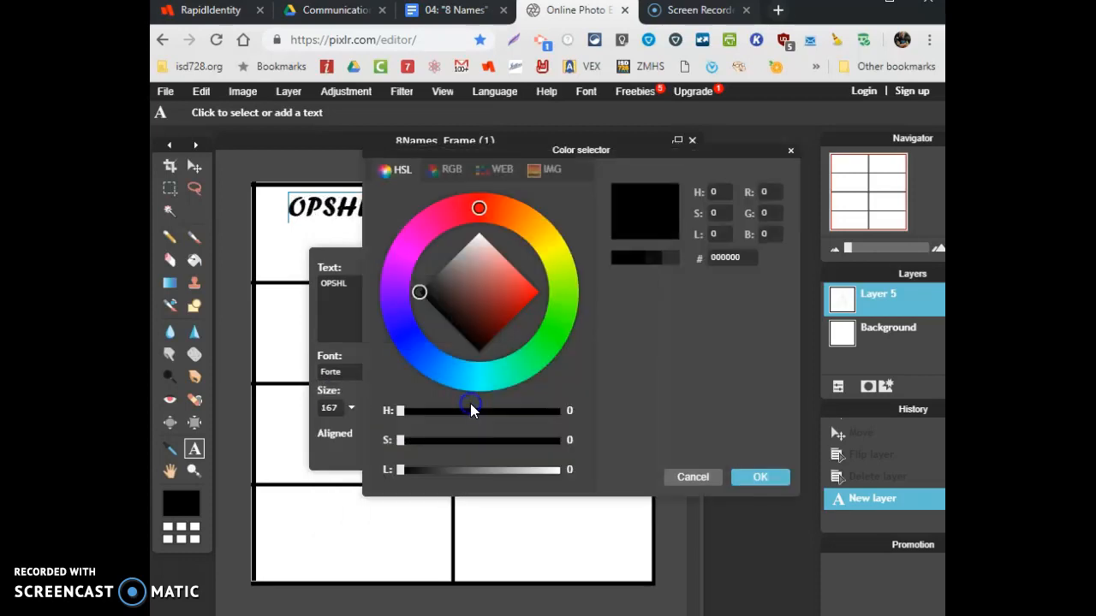
left_click(400, 334)
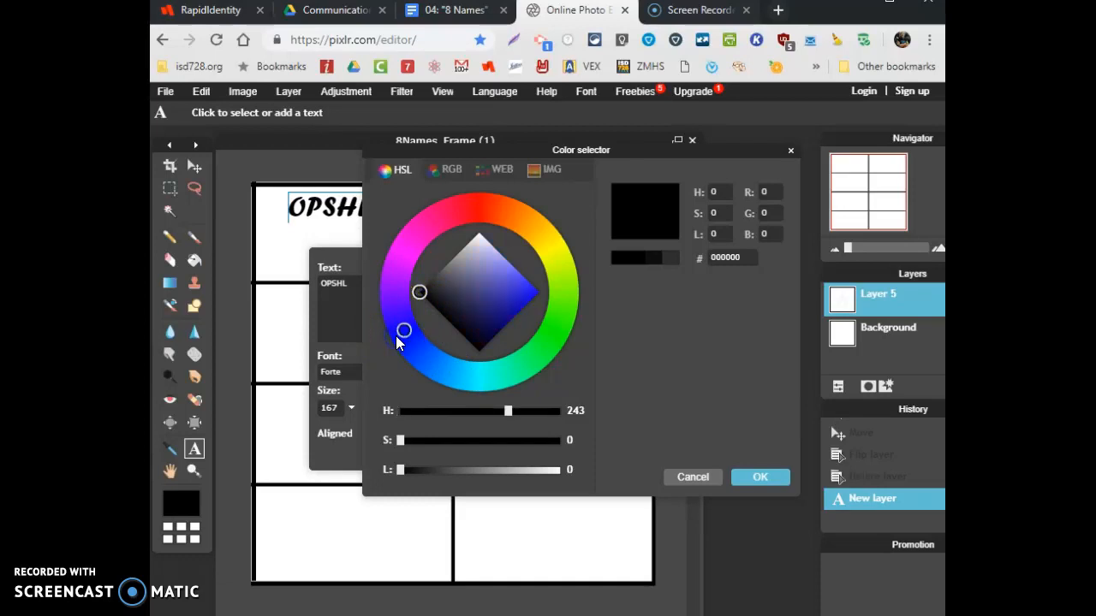
left_click(461, 281)
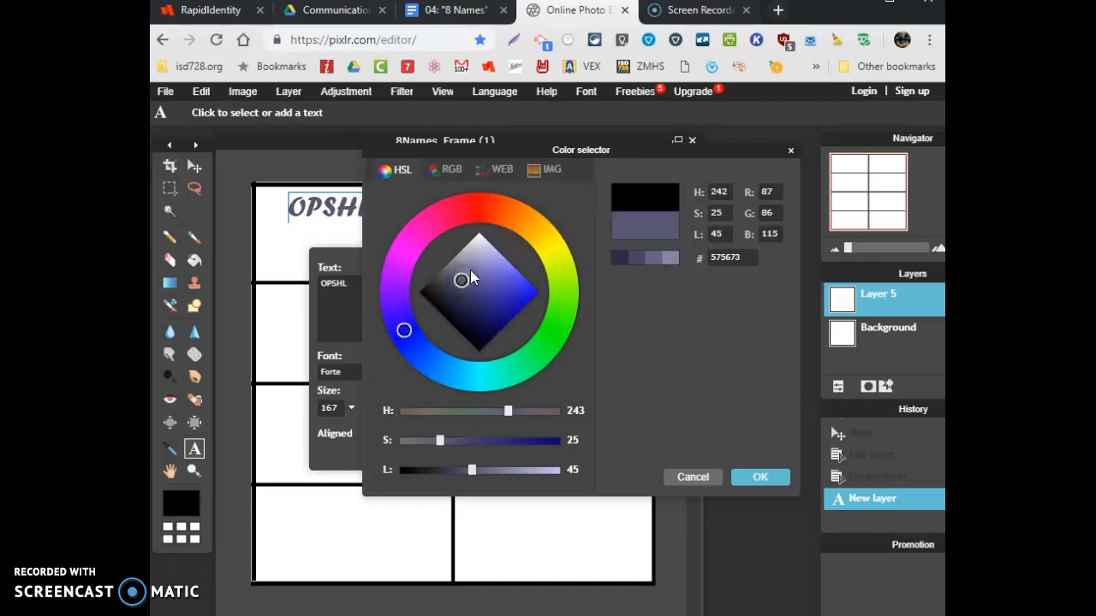
left_click(477, 269)
left_click(492, 288)
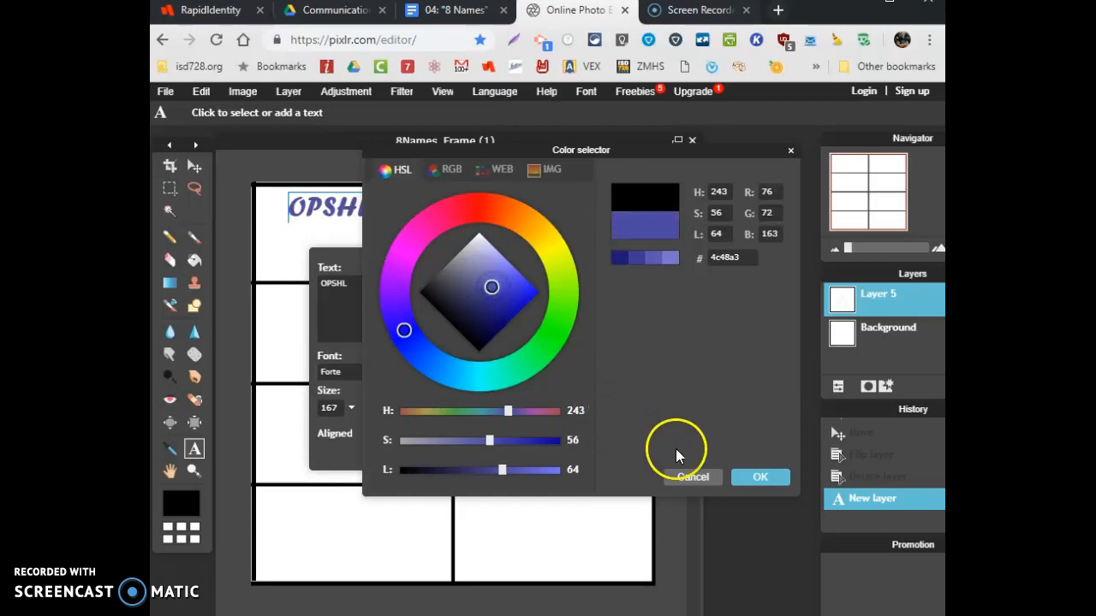
left_click(742, 477)
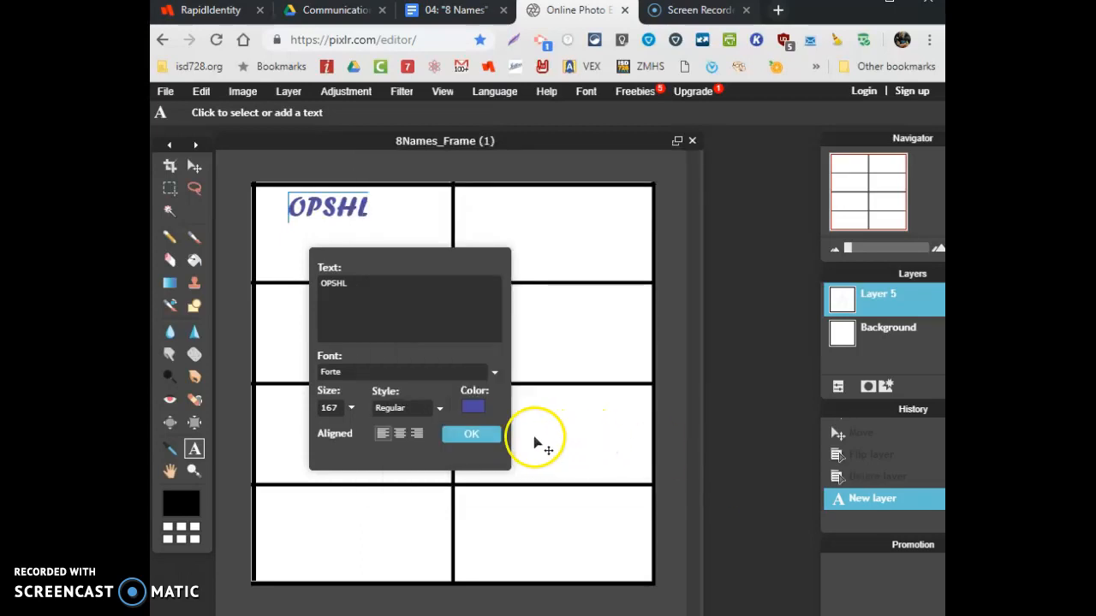
left_click(465, 432)
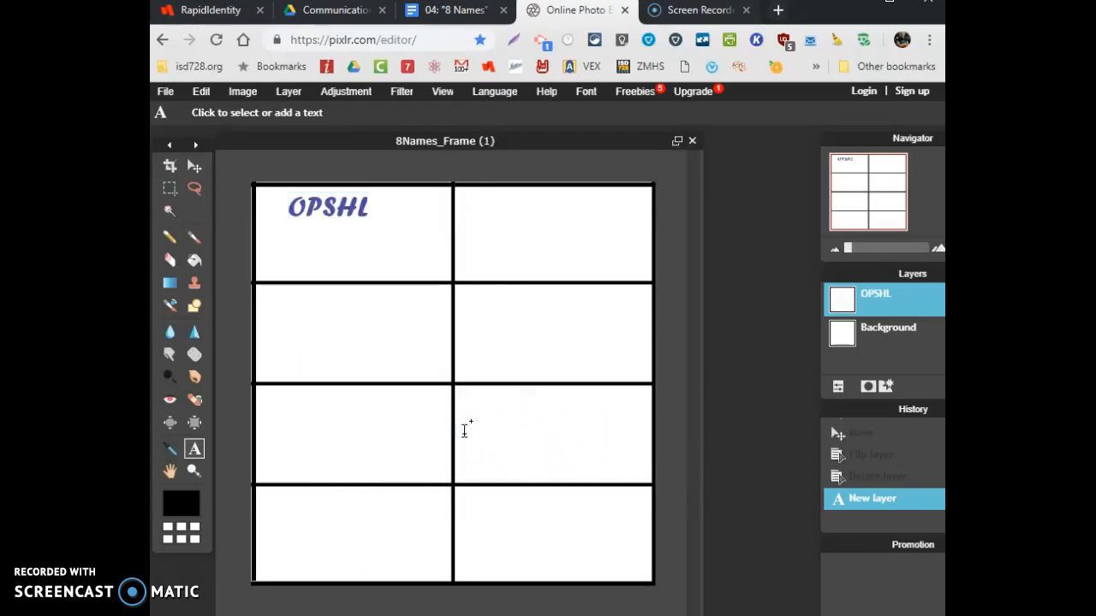
left_click(194, 168)
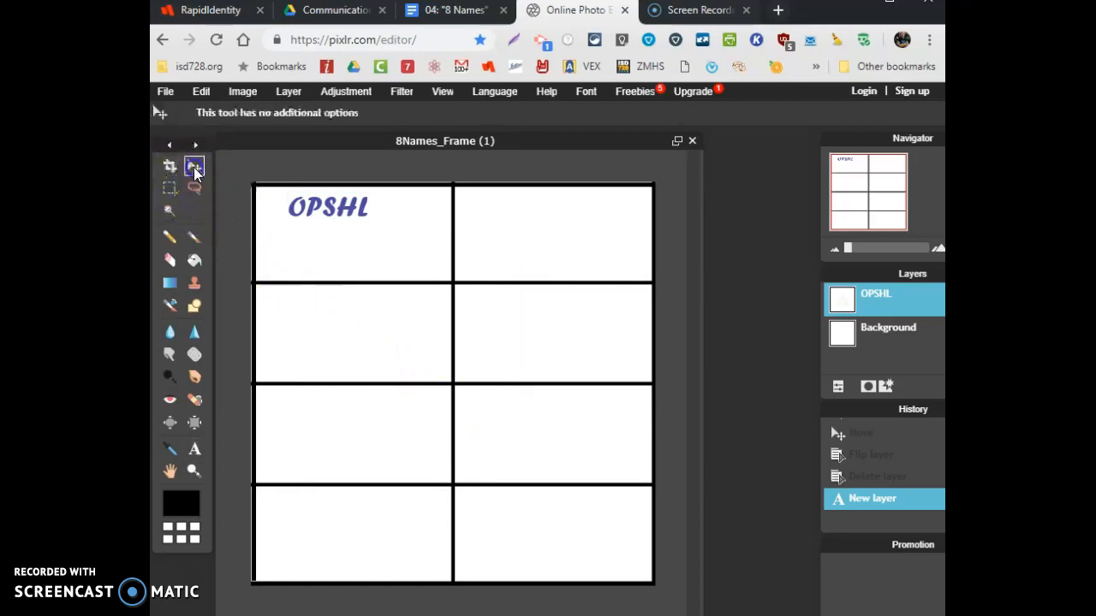
left_click_drag(310, 209, 320, 236)
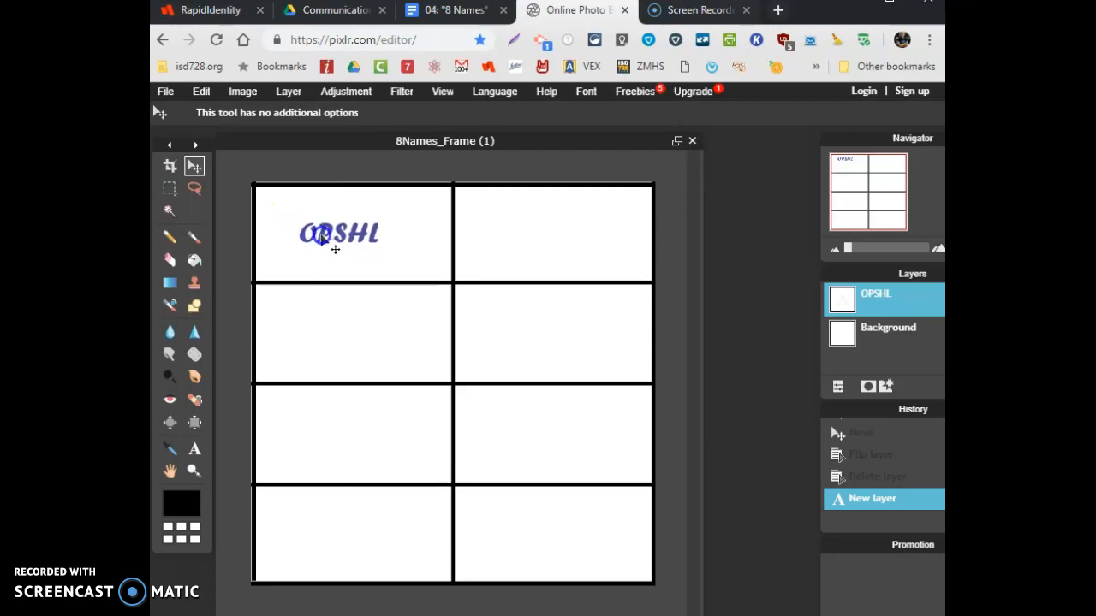
- After checking the Box#2 instructions in the Google Docs assignment, duplicate the name layer in Pixlr and place the copy in the top row's second box
left_click(447, 11)
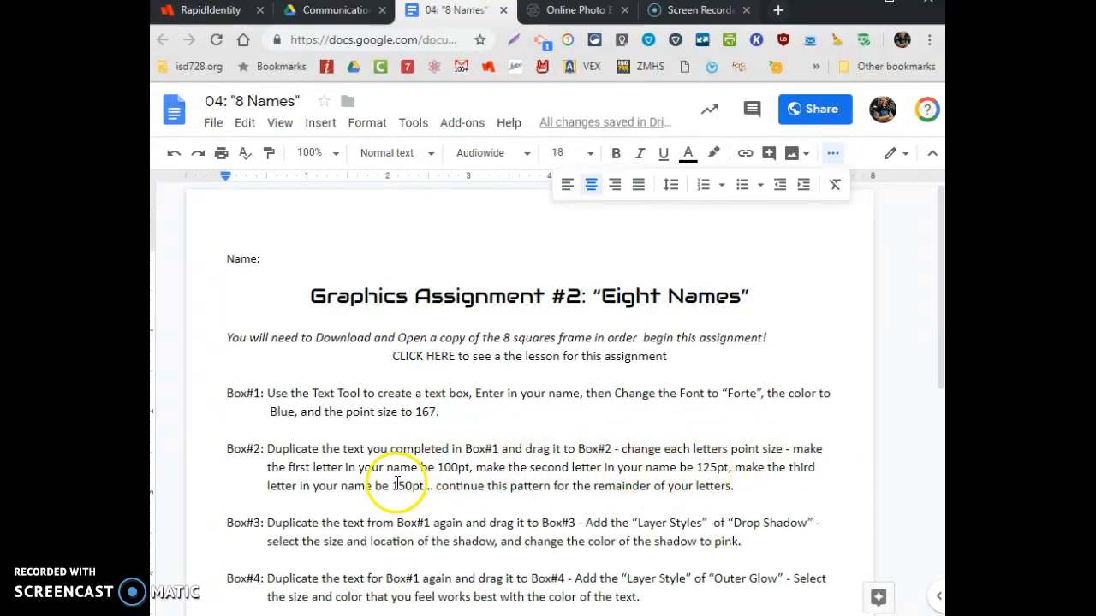
left_click(565, 11)
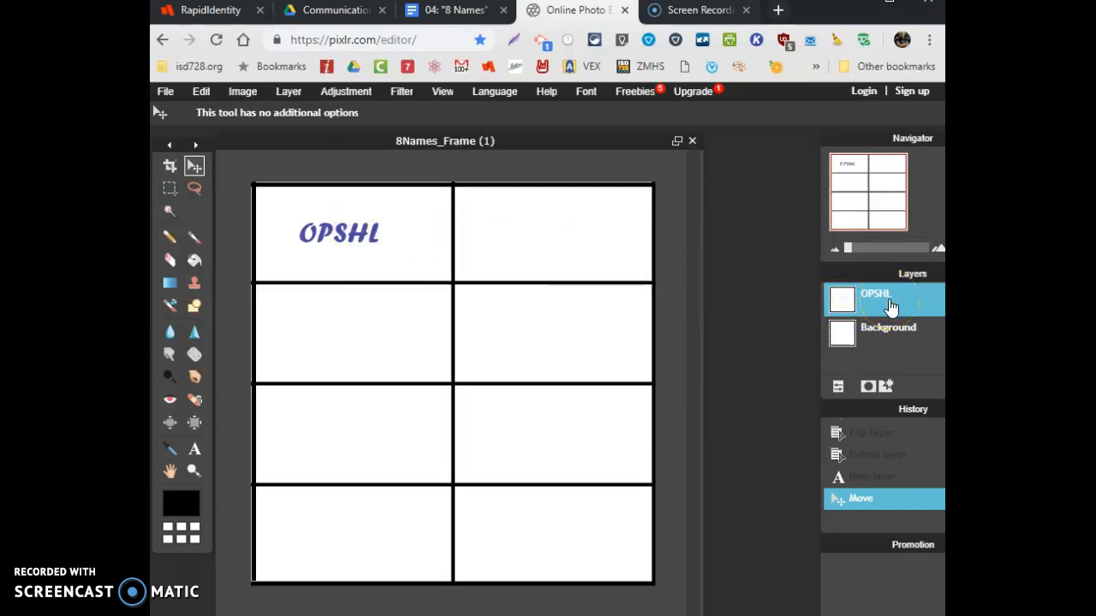
right_click(890, 306)
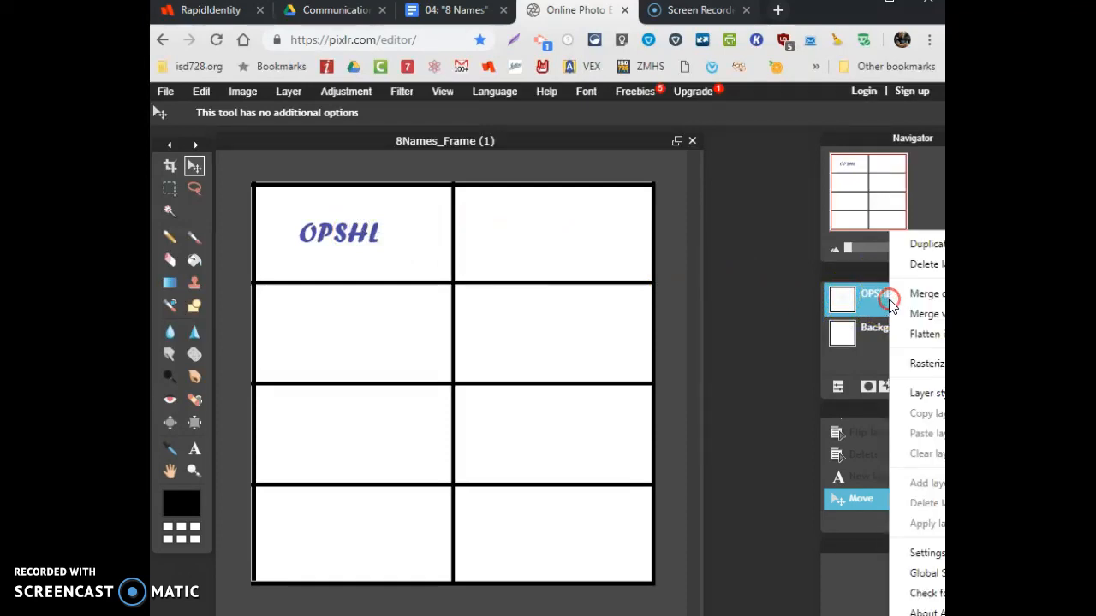
left_click(923, 245)
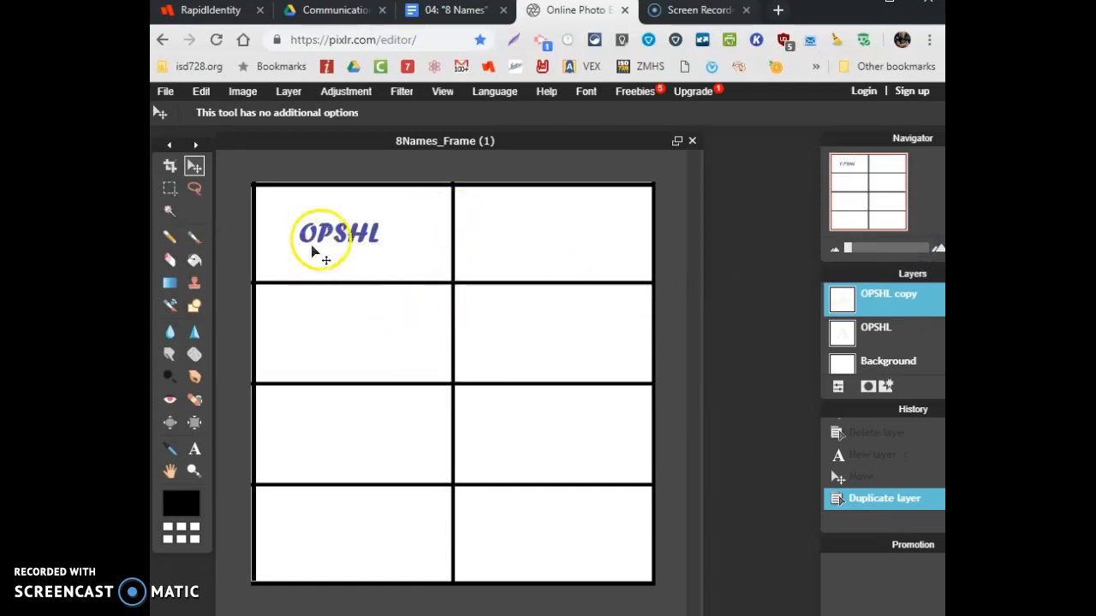
left_click_drag(345, 242, 541, 243)
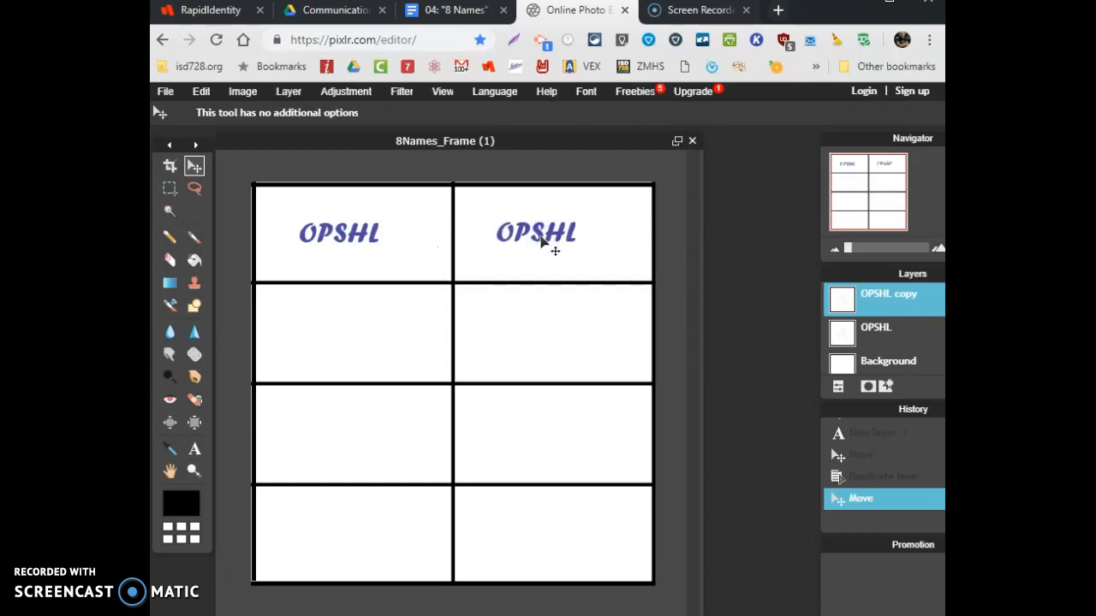
- Reduce the name copy in the top row's second box to its first letter and set its size to 100
left_click(193, 470)
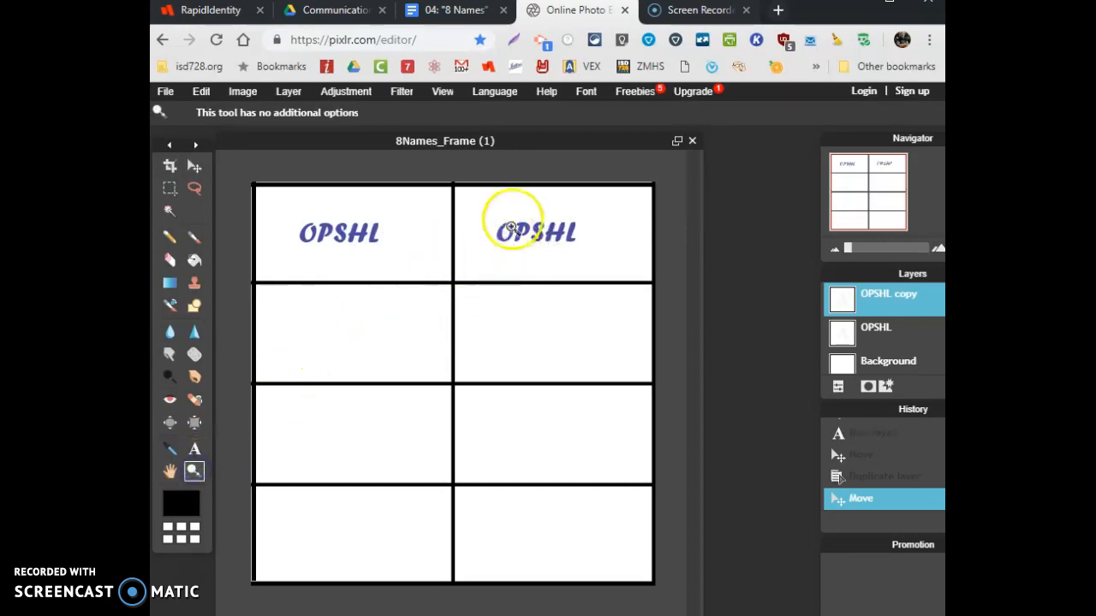
left_click_drag(528, 254, 609, 277)
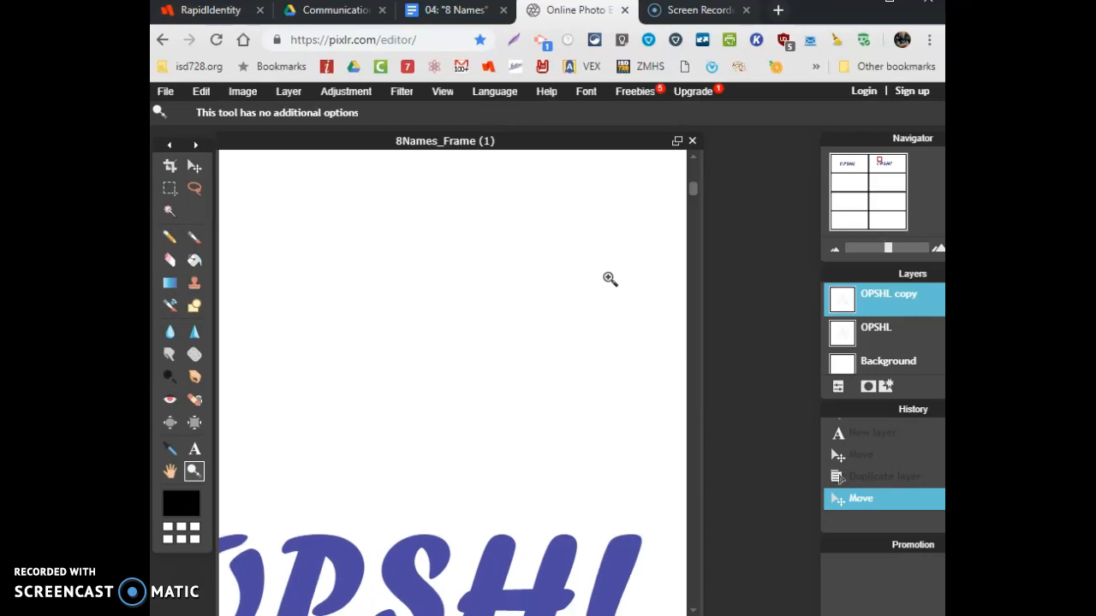
scroll(608, 279, "down", 4)
scroll(609, 279, "down", 2)
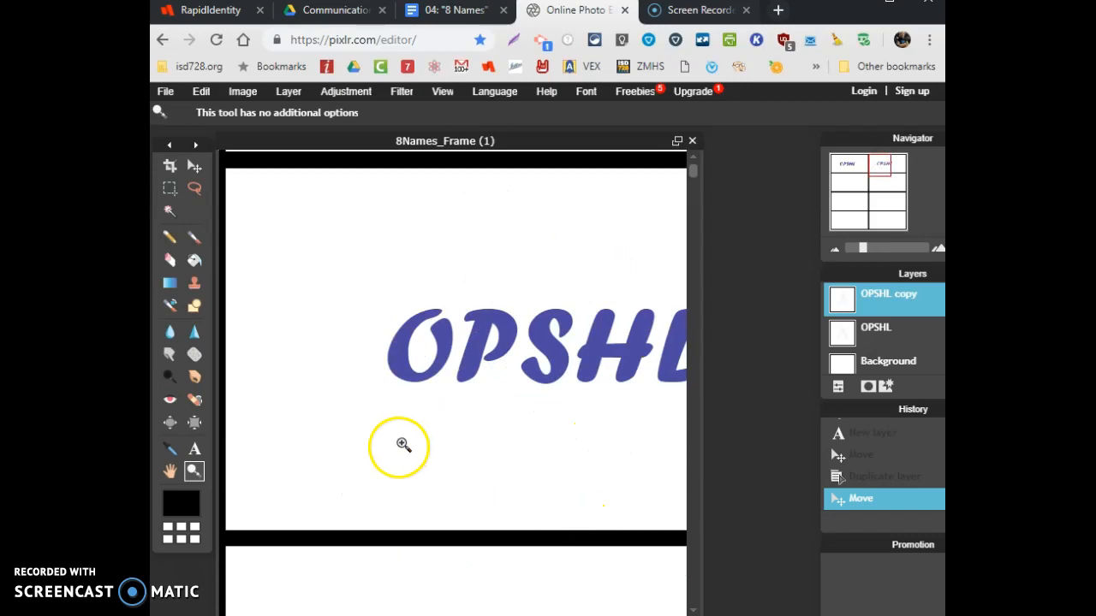
left_click(176, 474)
left_click_drag(362, 477, 286, 477)
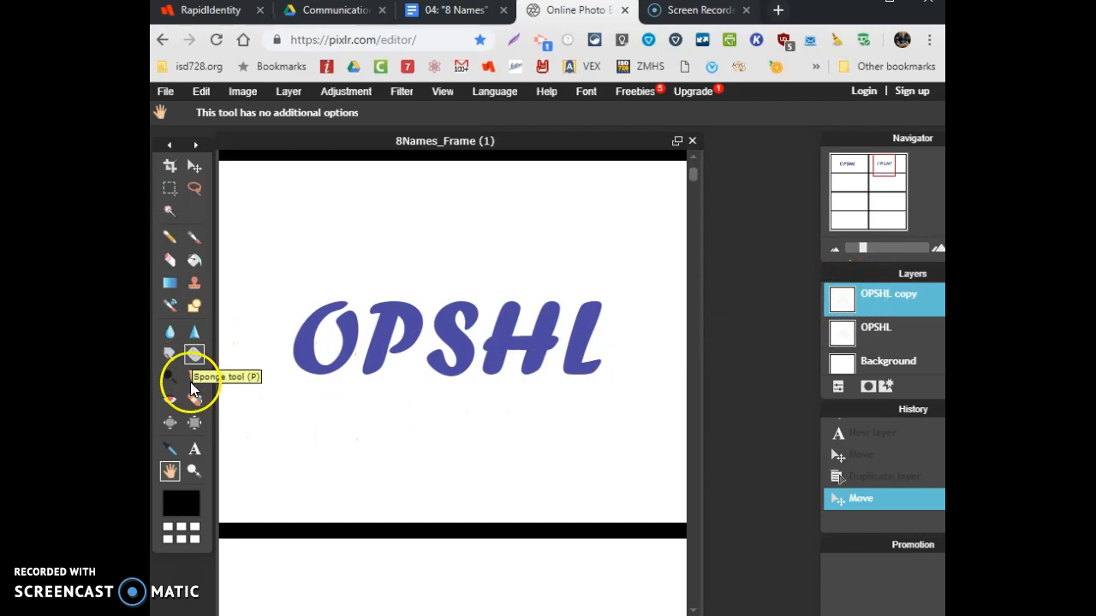
left_click(194, 448)
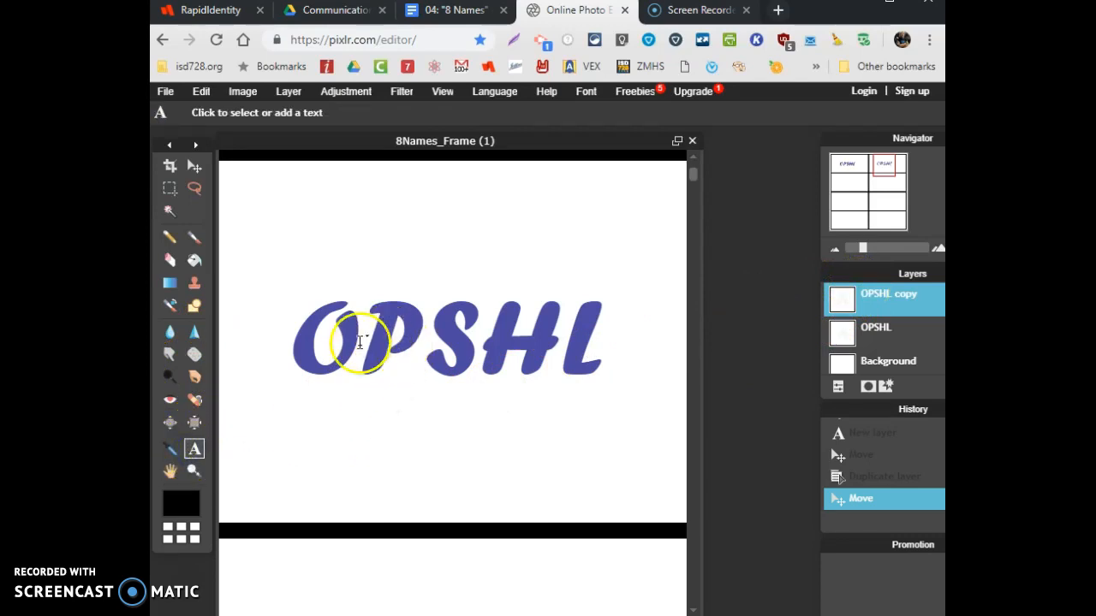
left_click(374, 338)
left_click(343, 406)
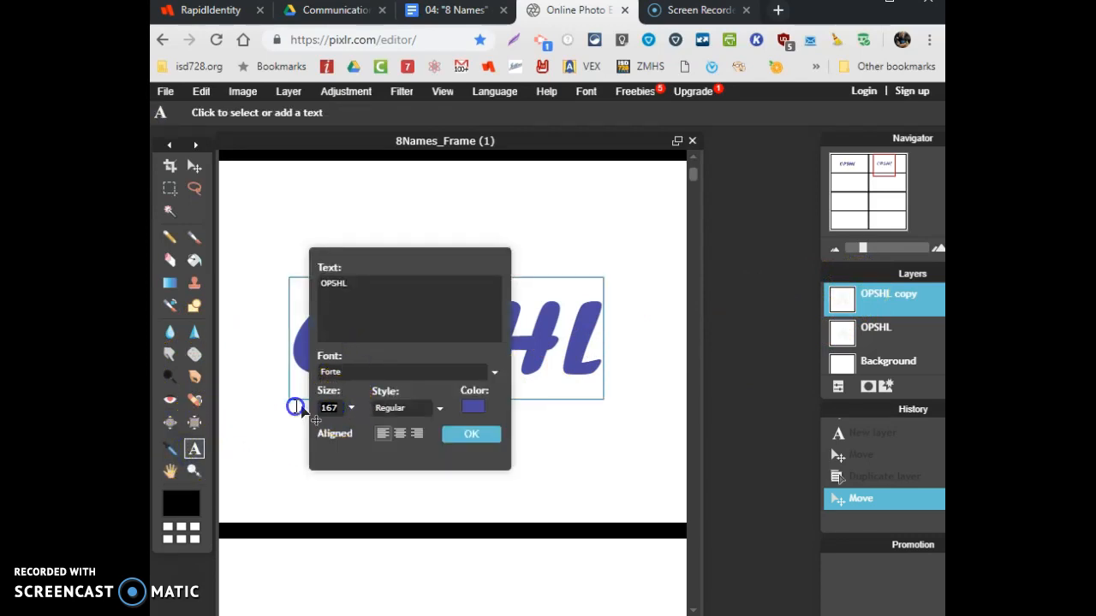
type("100")
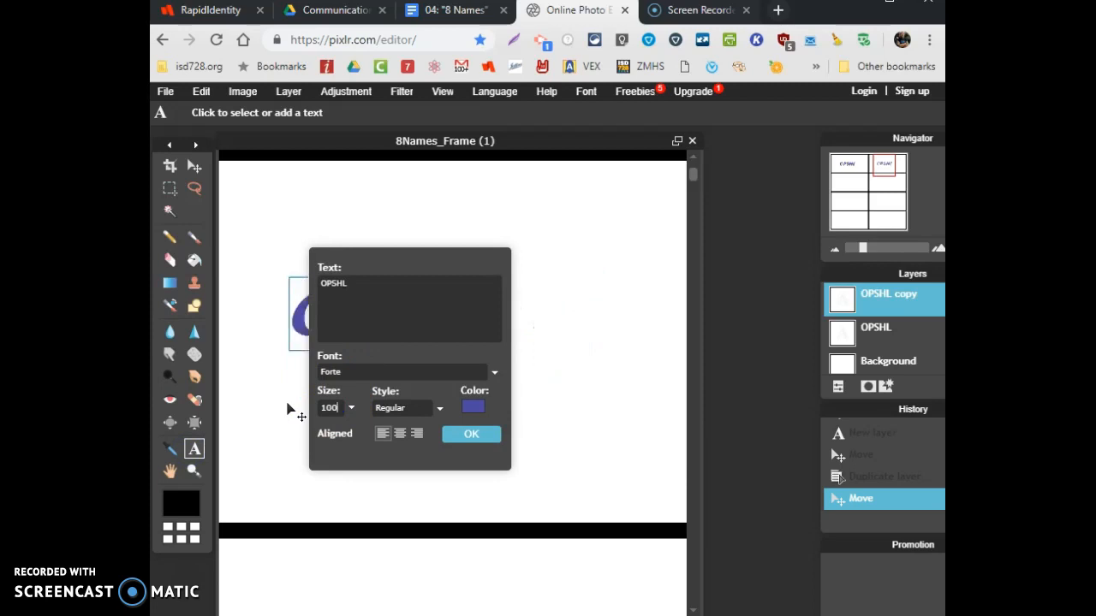
left_click(338, 282)
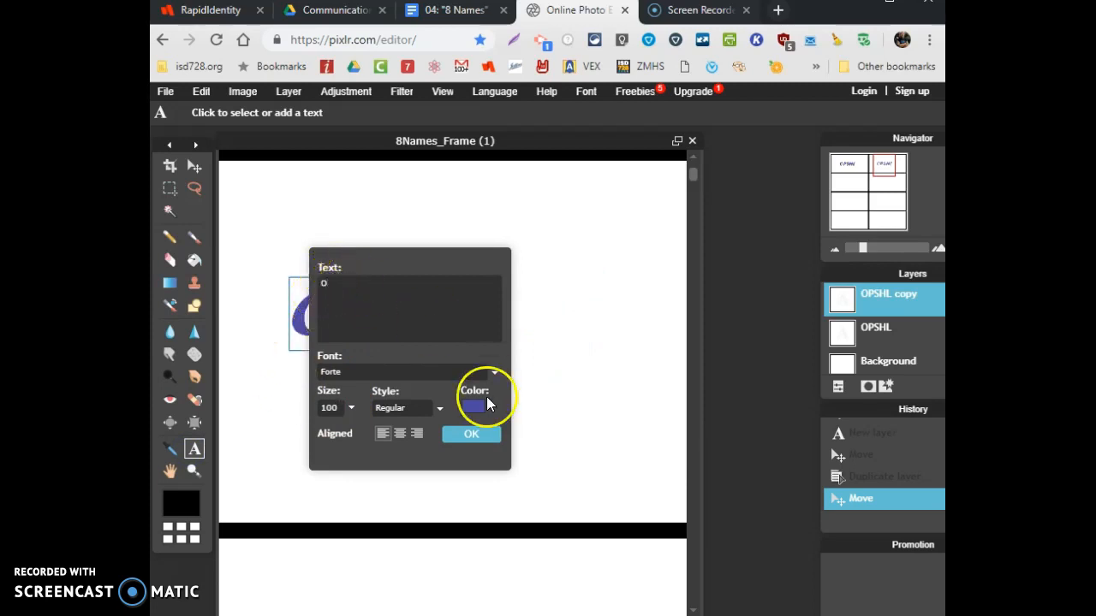
left_click(476, 435)
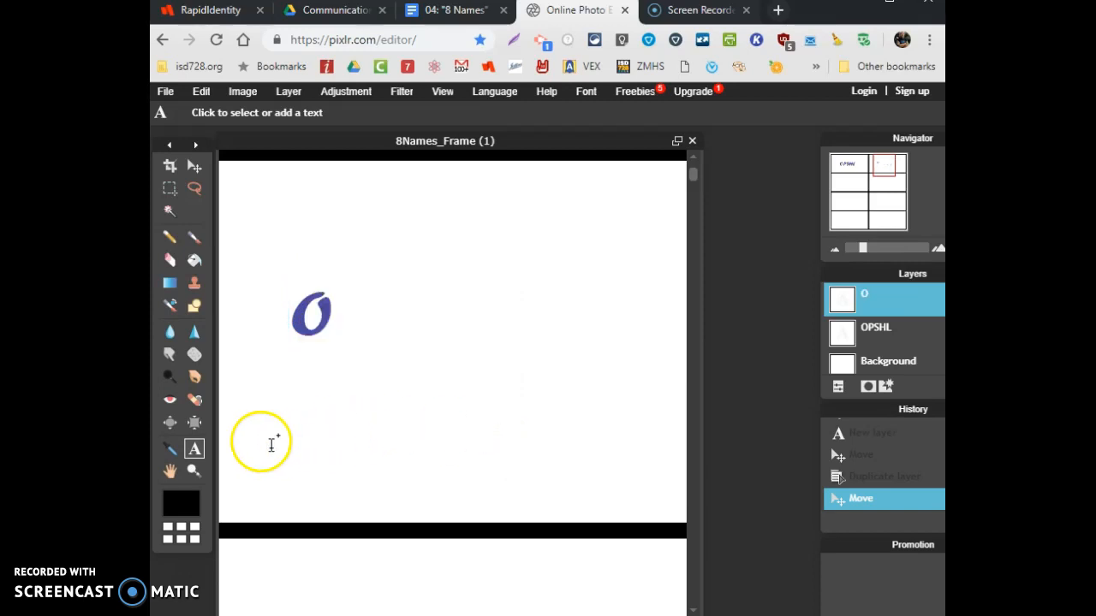
- Duplicate the single-letter layer and place the copy just right of the original letter in the second box
right_click(852, 313)
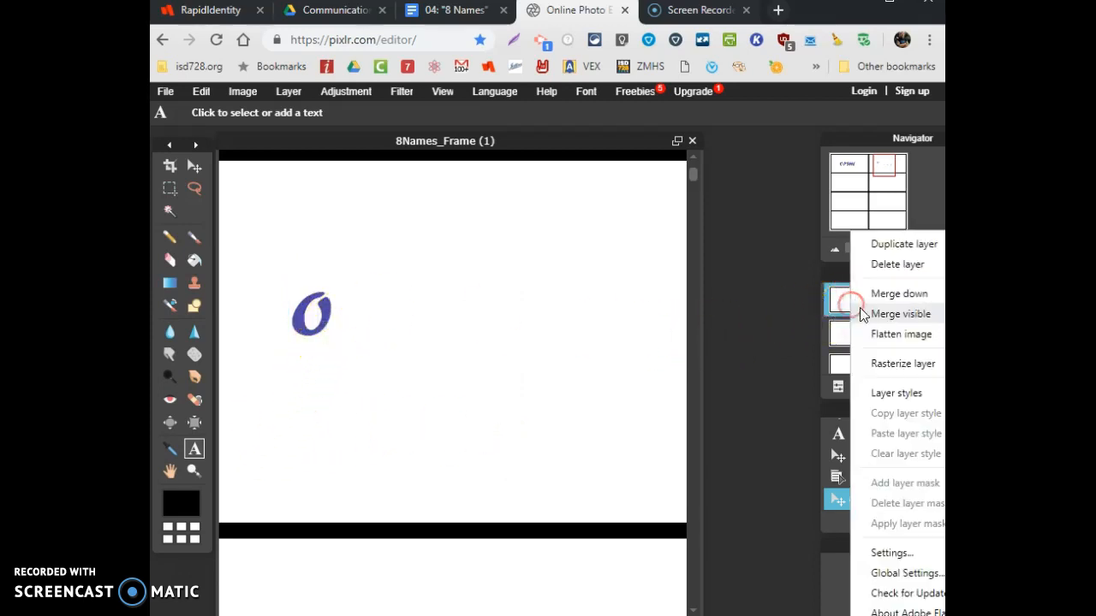
left_click(899, 245)
left_click(194, 165)
left_click_drag(325, 328, 353, 339)
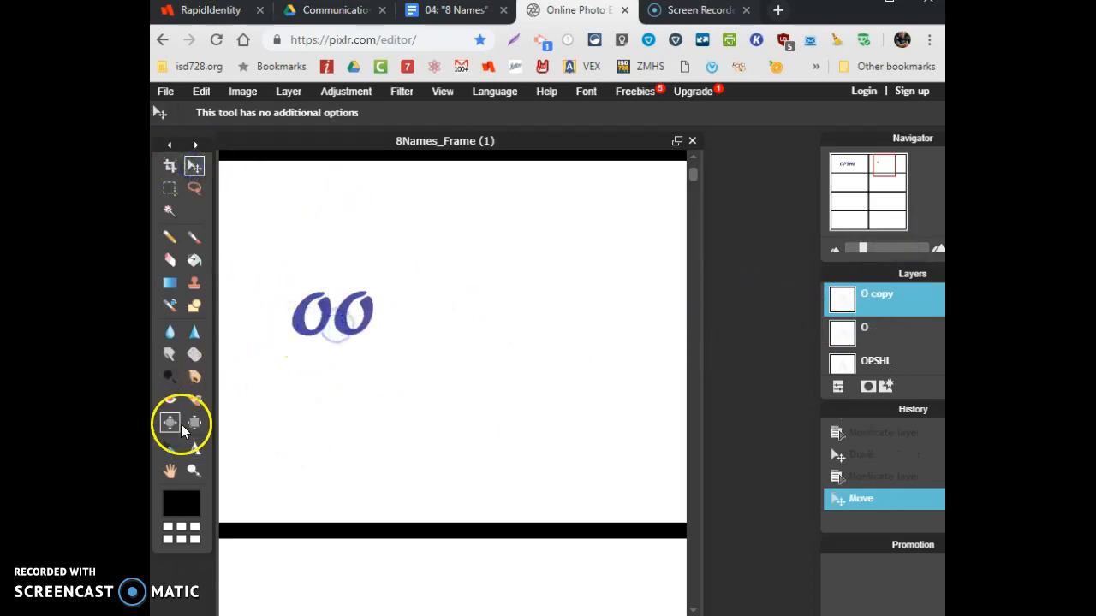
- Change the copy to the name's second letter in lowercase, size 125, darker blue (1d18ab), and align it beside the first letter
left_click(195, 449)
left_click(359, 314)
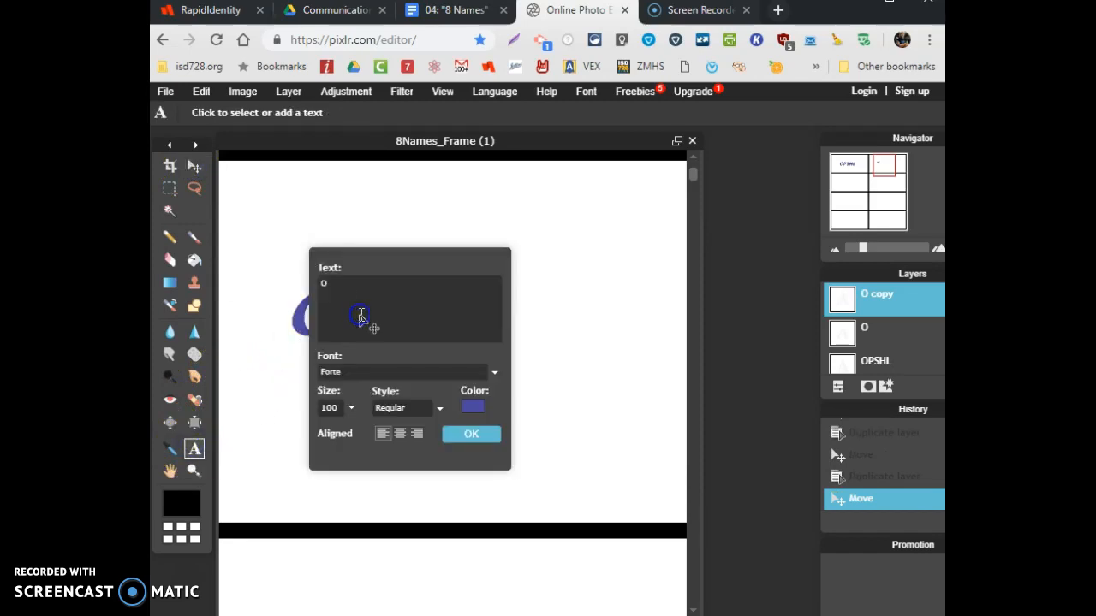
left_click(301, 289)
left_click(339, 407)
left_click(473, 408)
left_click(511, 305)
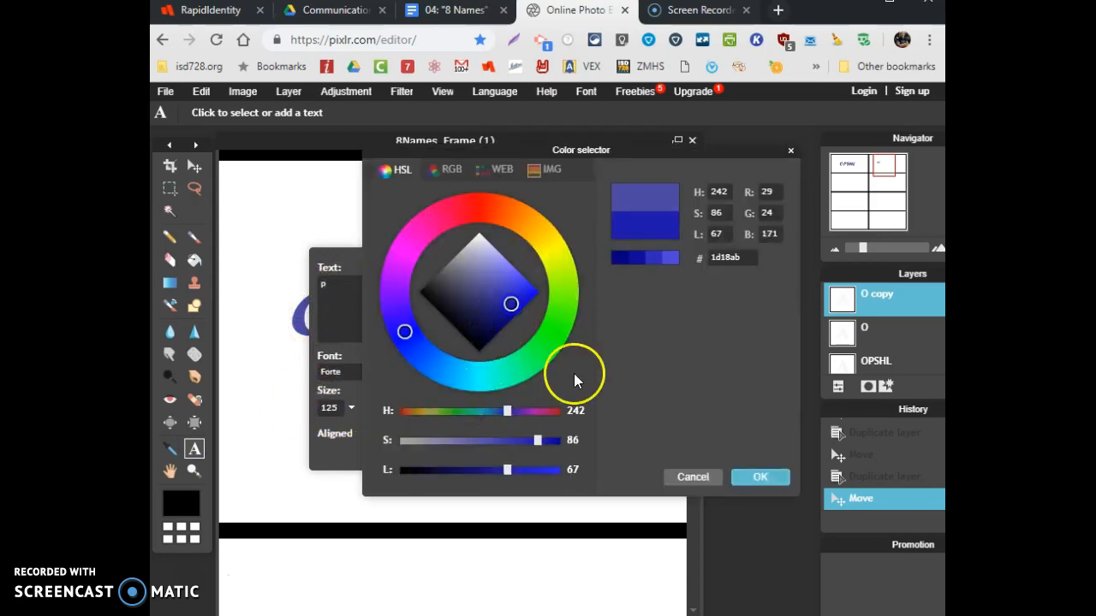
left_click(747, 478)
left_click(477, 436)
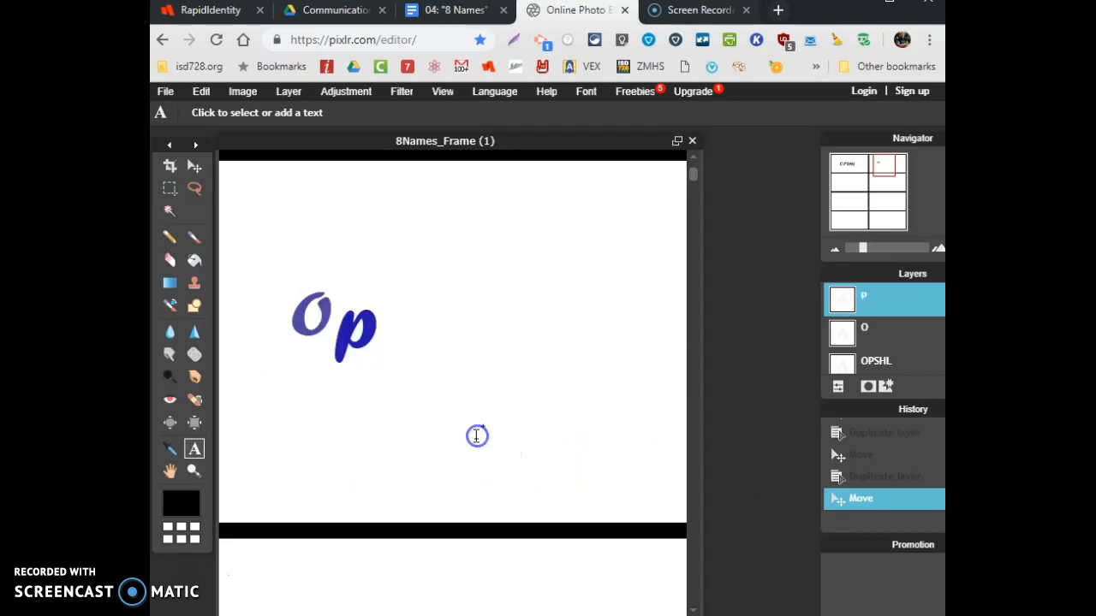
left_click(190, 166)
mouse_move(340, 323)
left_mouse_down()
mouse_move(335, 315)
mouse_move(347, 319)
left_mouse_up()
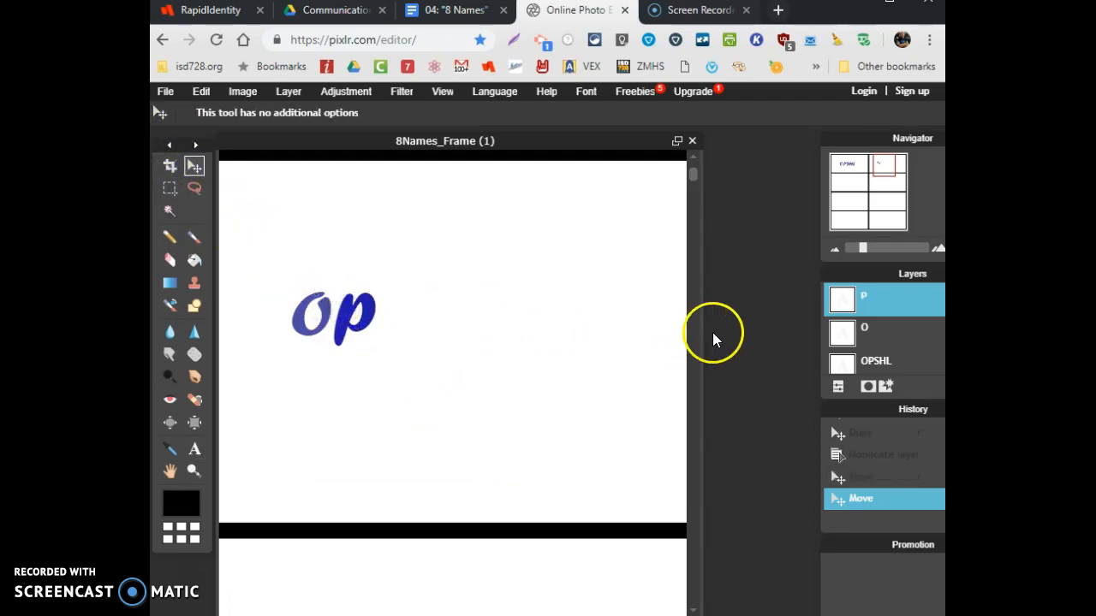
- Duplicate the second letter's layer and place the copy directly to its right
left_click(890, 297)
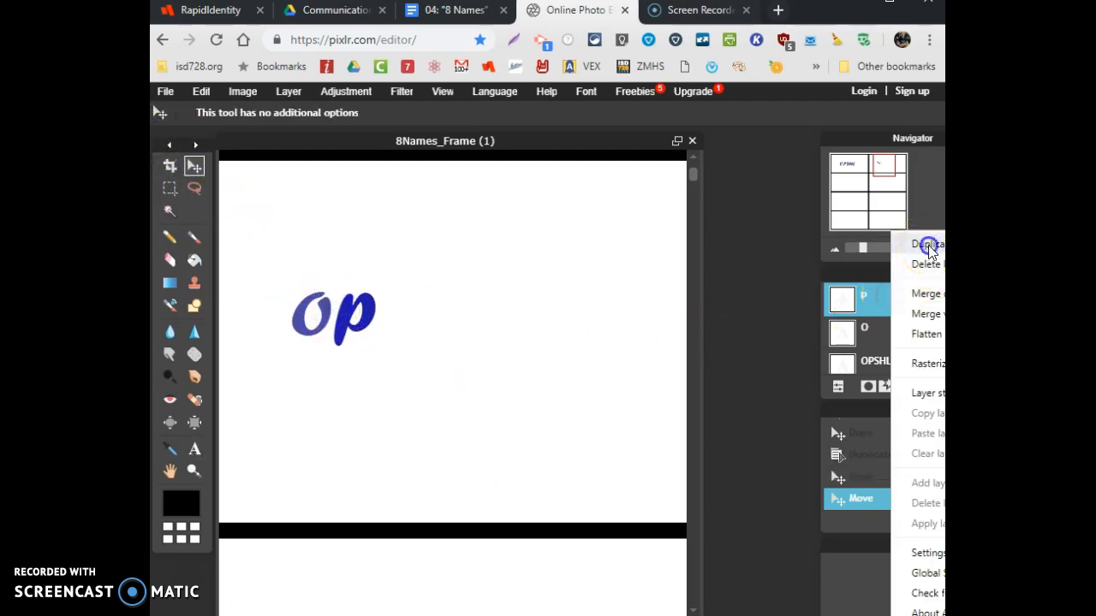
left_click(927, 247)
left_click(415, 294)
left_click_drag(368, 321, 425, 324)
- Change the new copy to the name's capital third letter, with size 150 and a lime green color
left_click(195, 449)
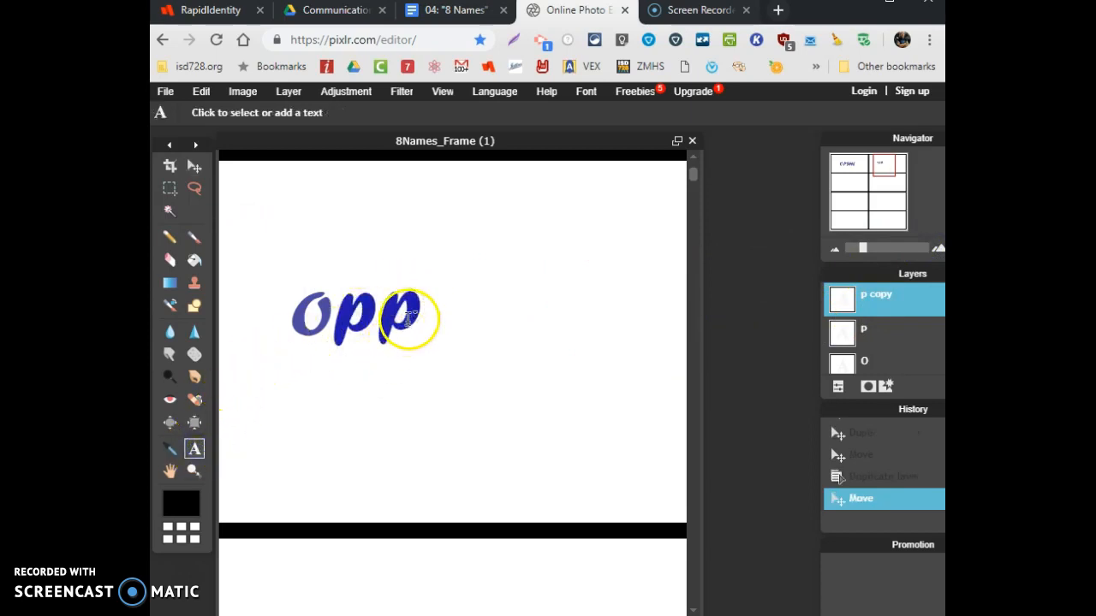
left_click(404, 319)
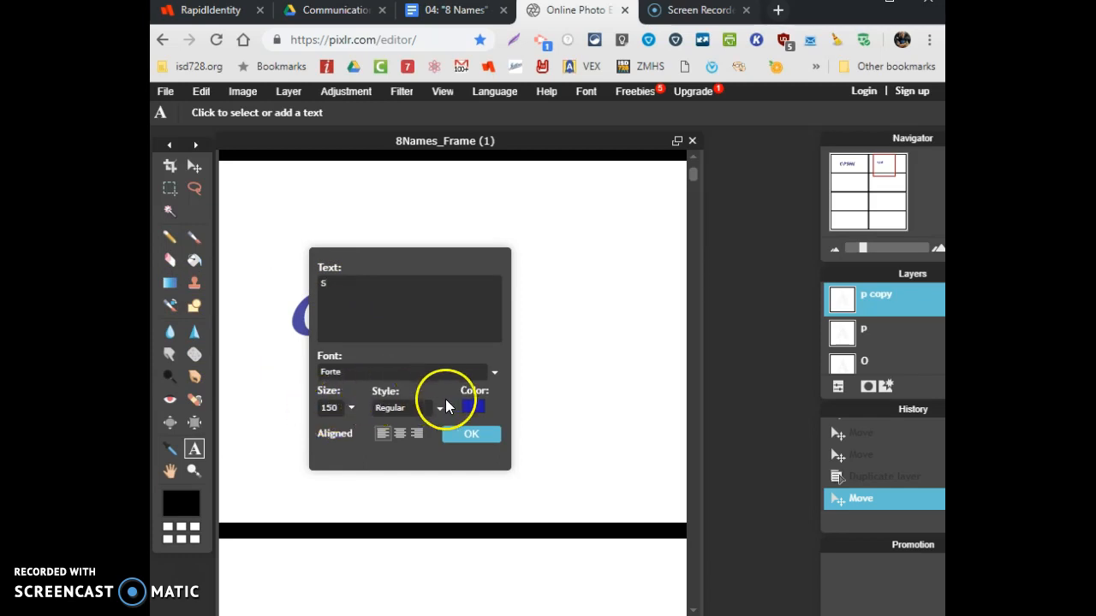
left_click(466, 409)
left_click(558, 286)
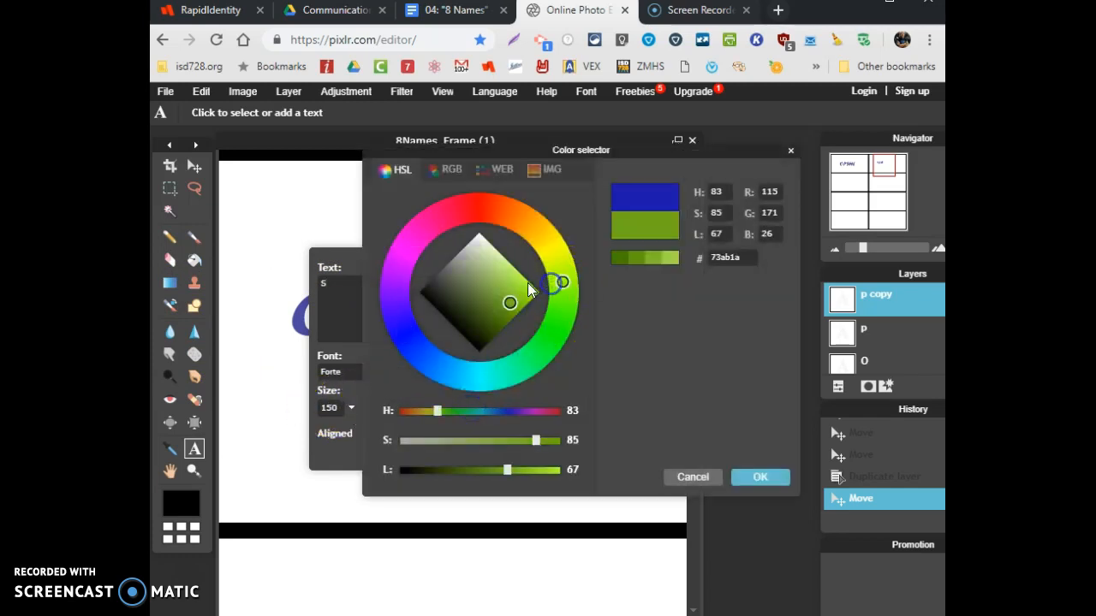
left_click(525, 283)
left_click(760, 476)
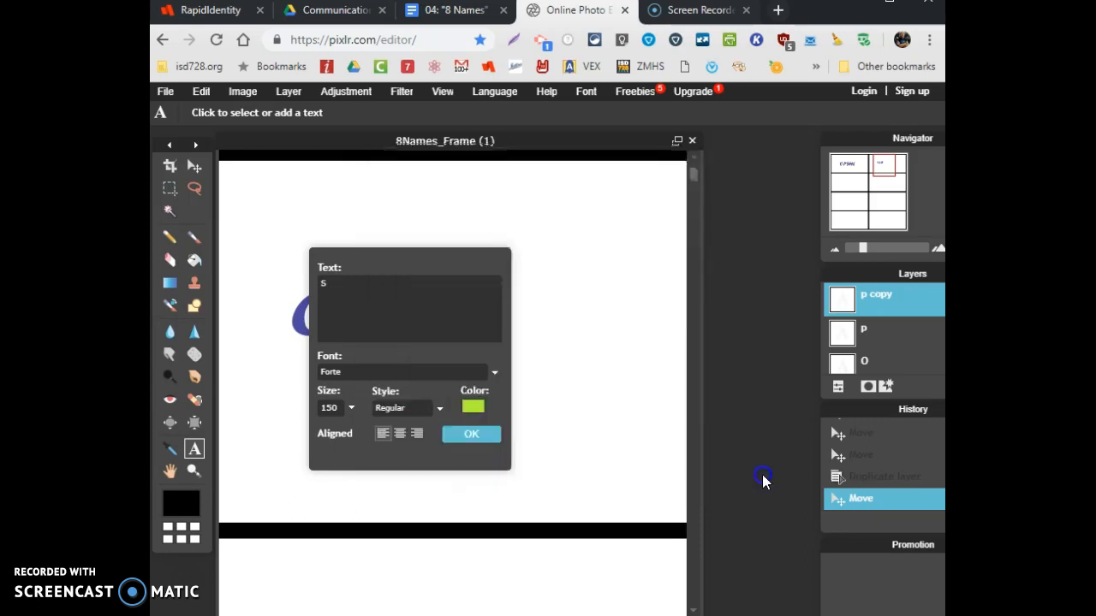
left_click(479, 436)
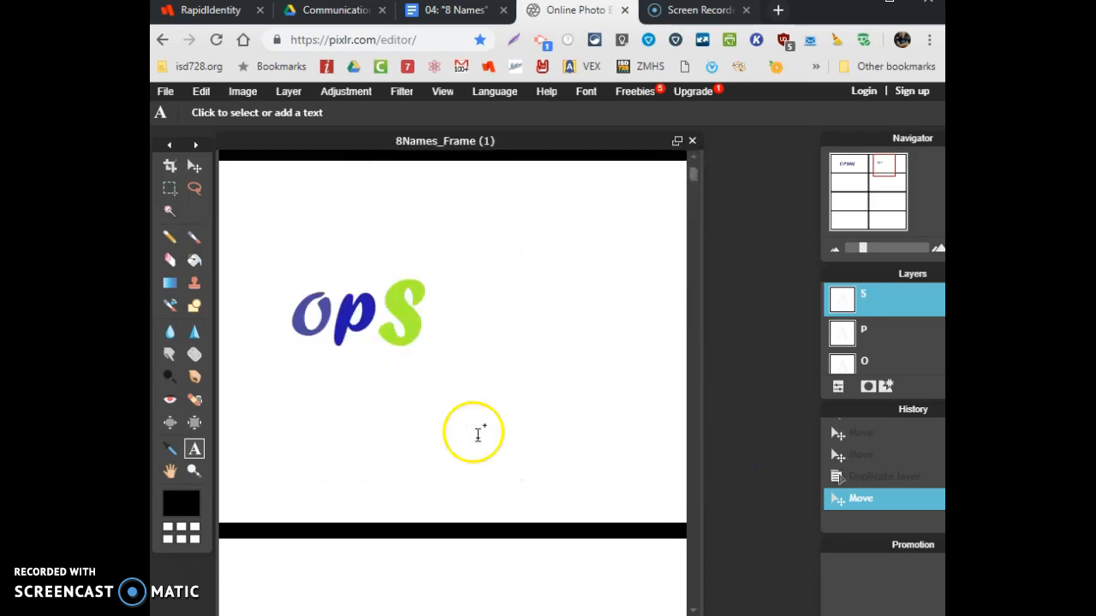
left_click(367, 317)
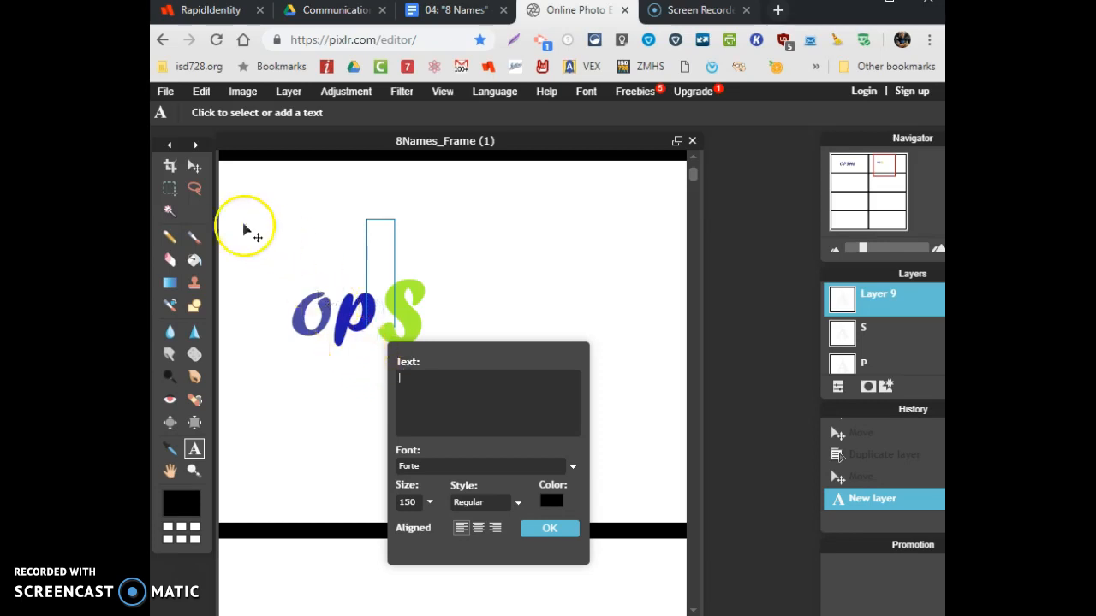
left_click(194, 166)
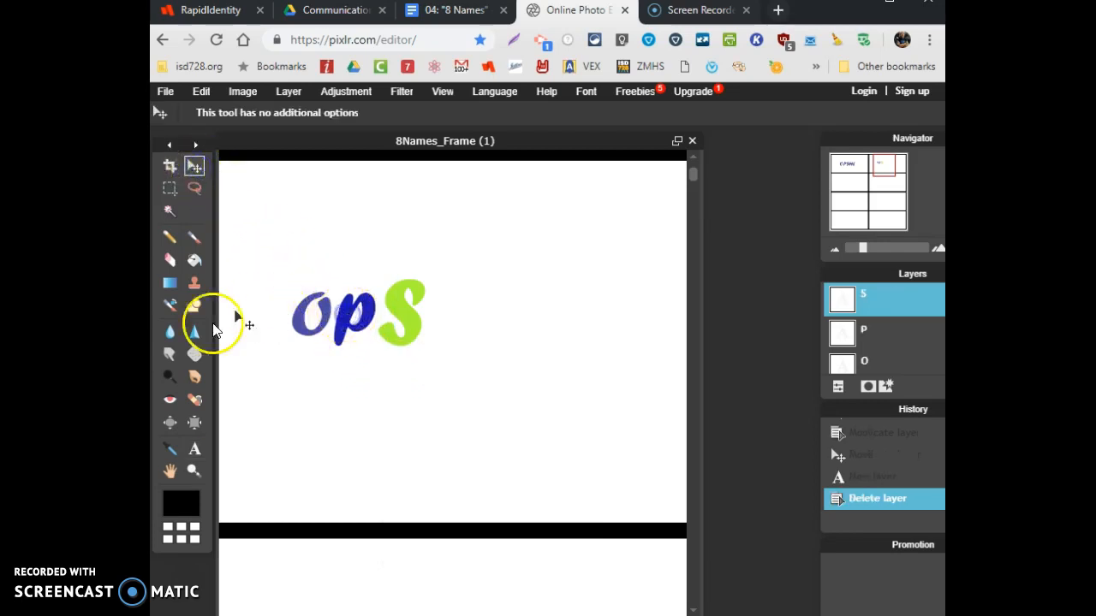
left_click(194, 449)
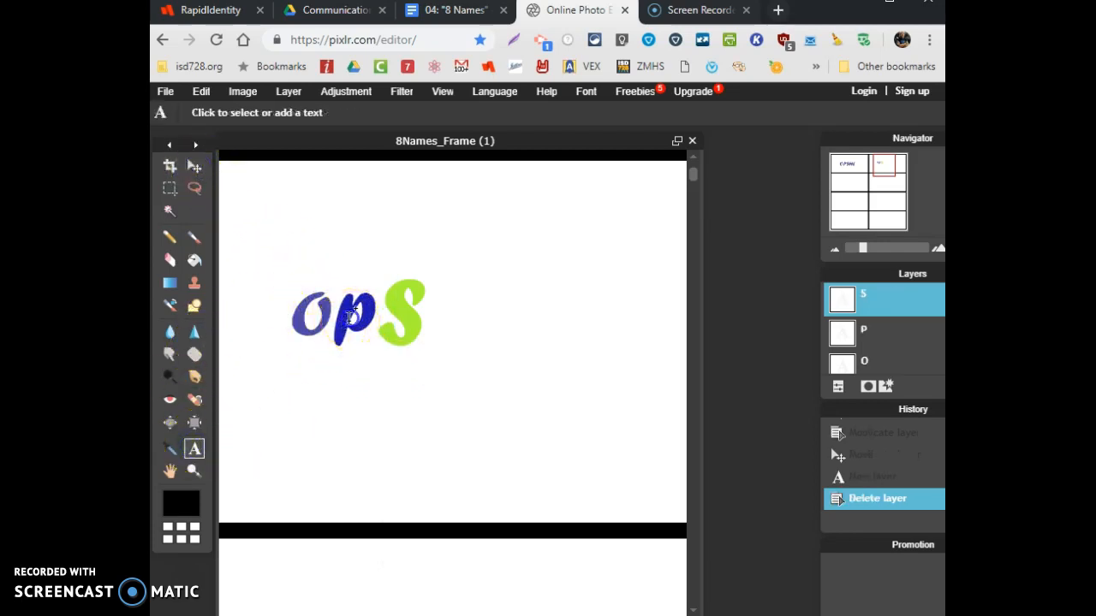
left_click(353, 332)
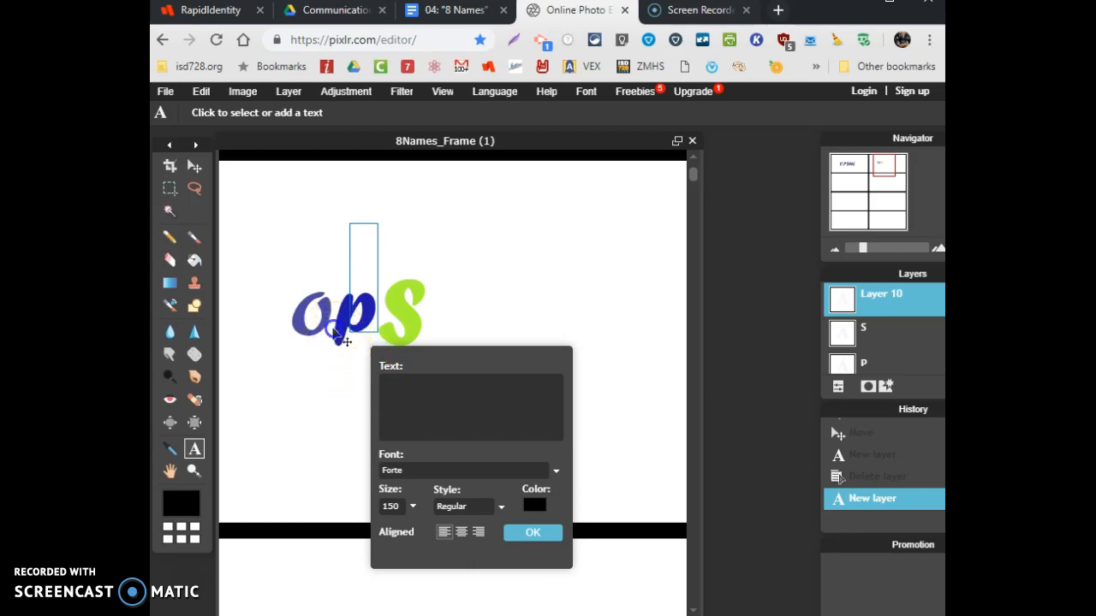
left_click(194, 166)
- Select the second letter's layer and change its text from lowercase to a capital letter
left_click(866, 343)
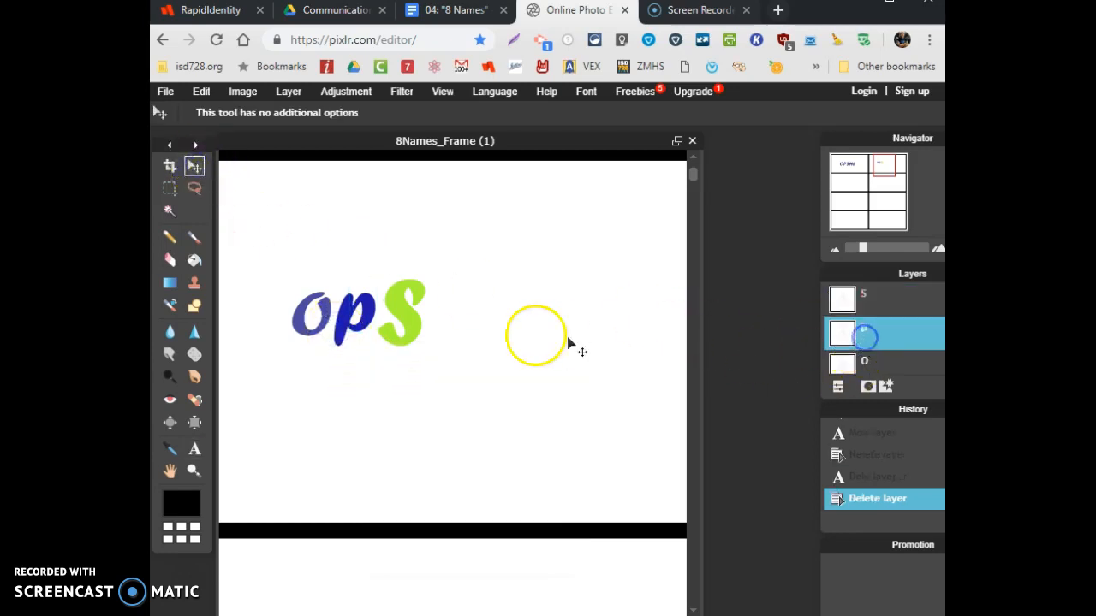
left_click(195, 450)
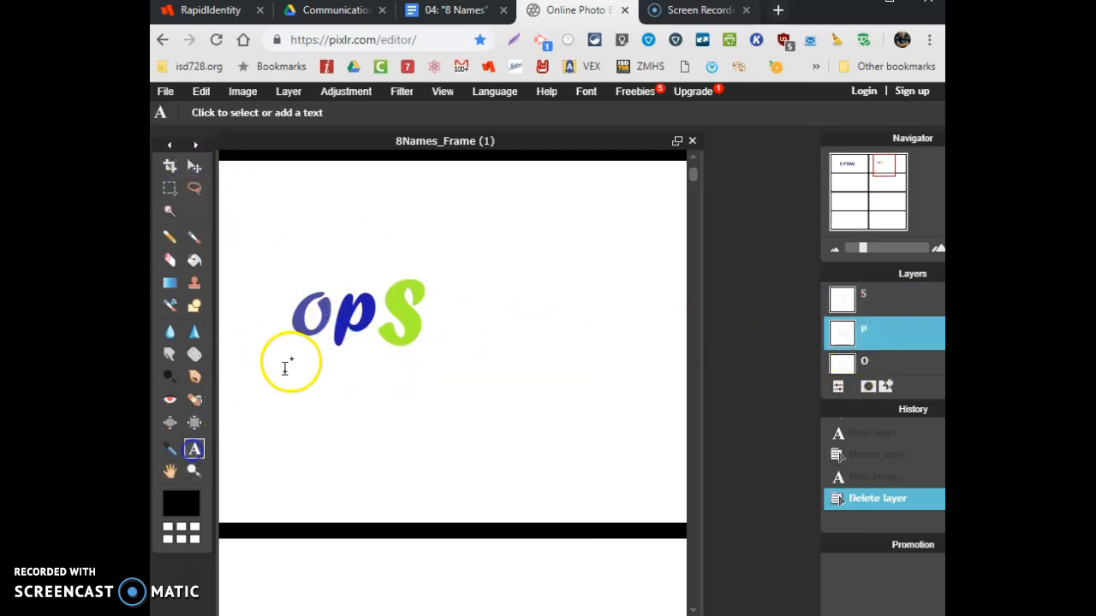
left_click(351, 332)
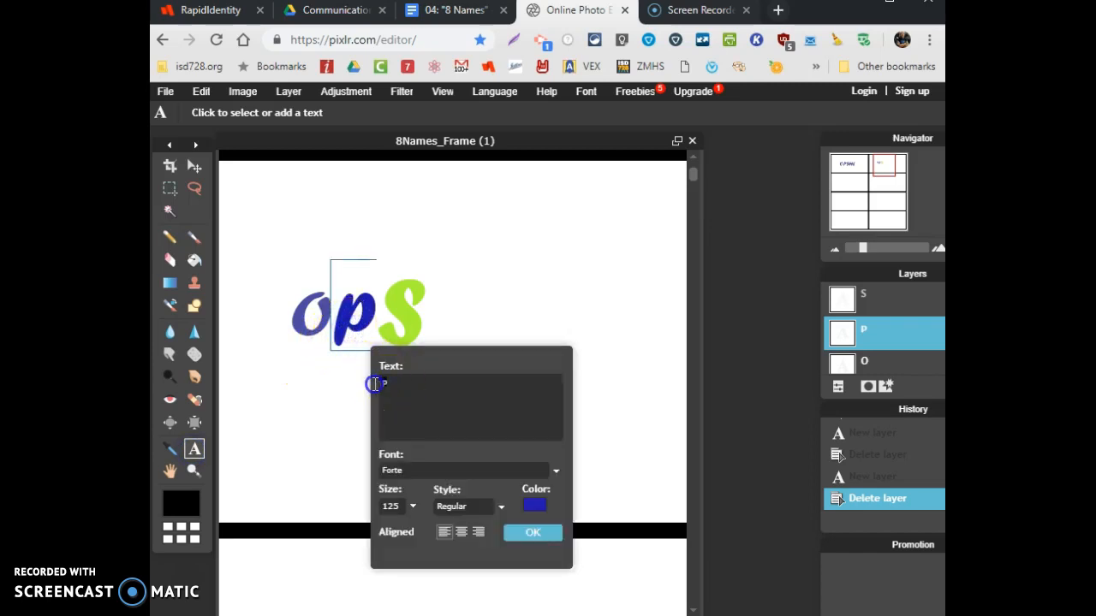
type("P")
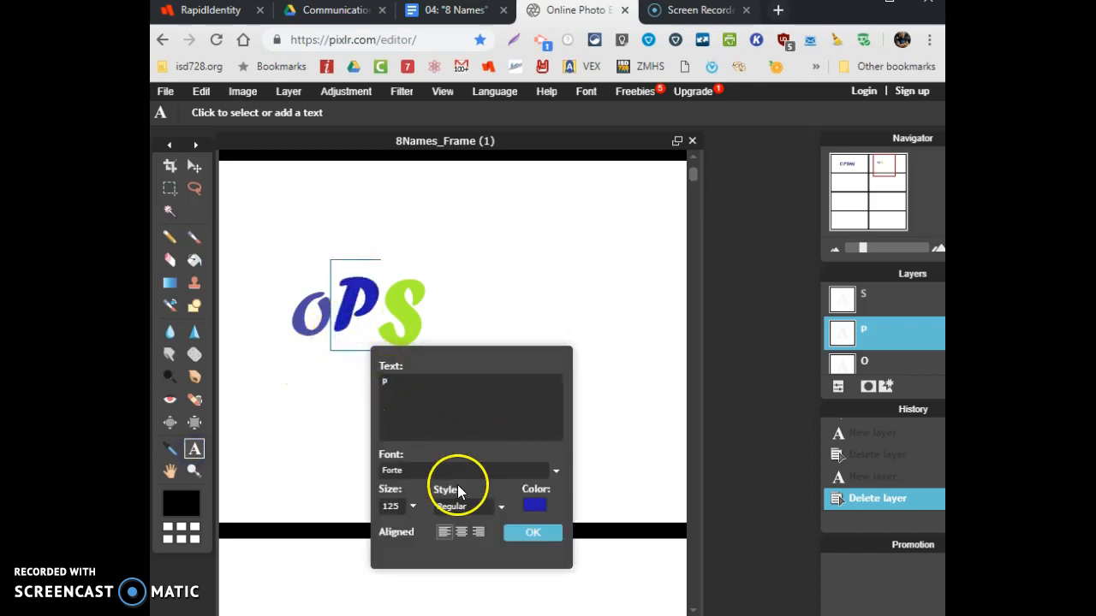
left_click(523, 533)
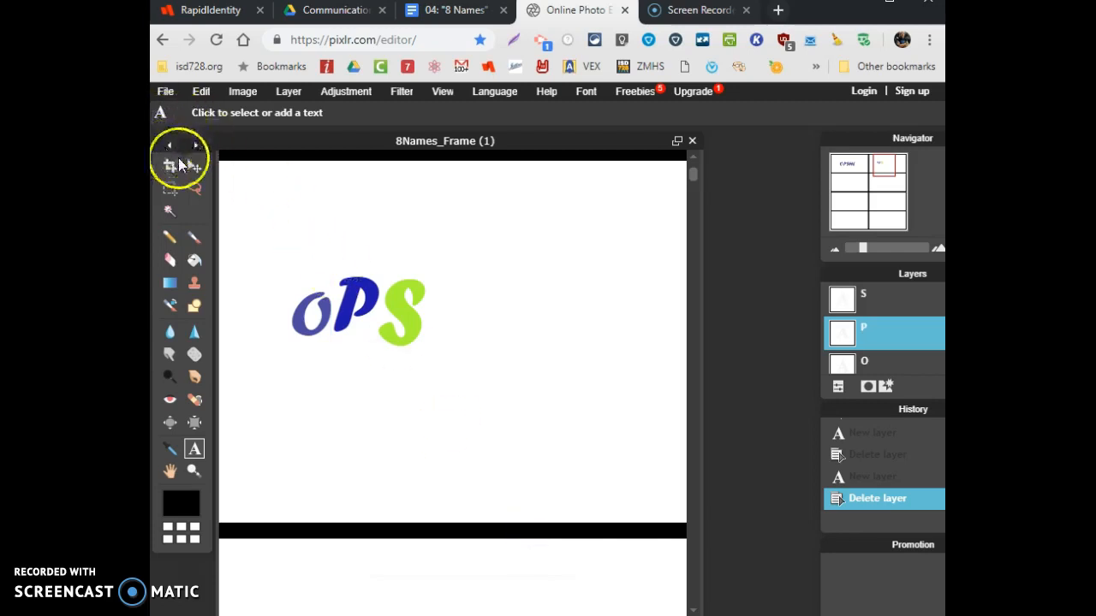
- Move the second letter down beside the first, and shift the green third letter closer to it
left_click(186, 163)
left_click_drag(342, 320, 398, 344)
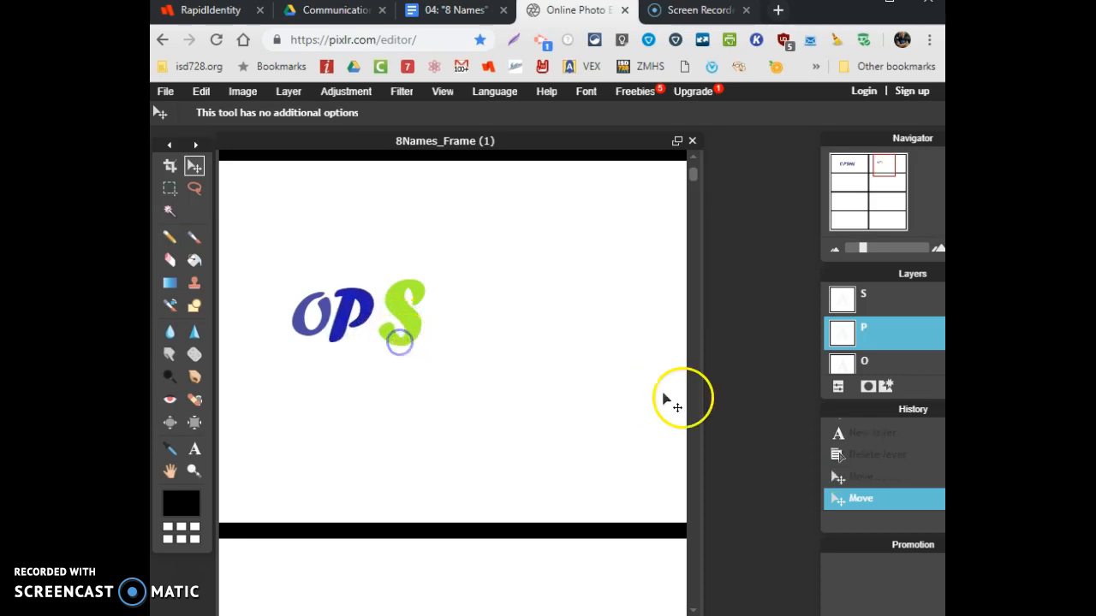
left_click(885, 296)
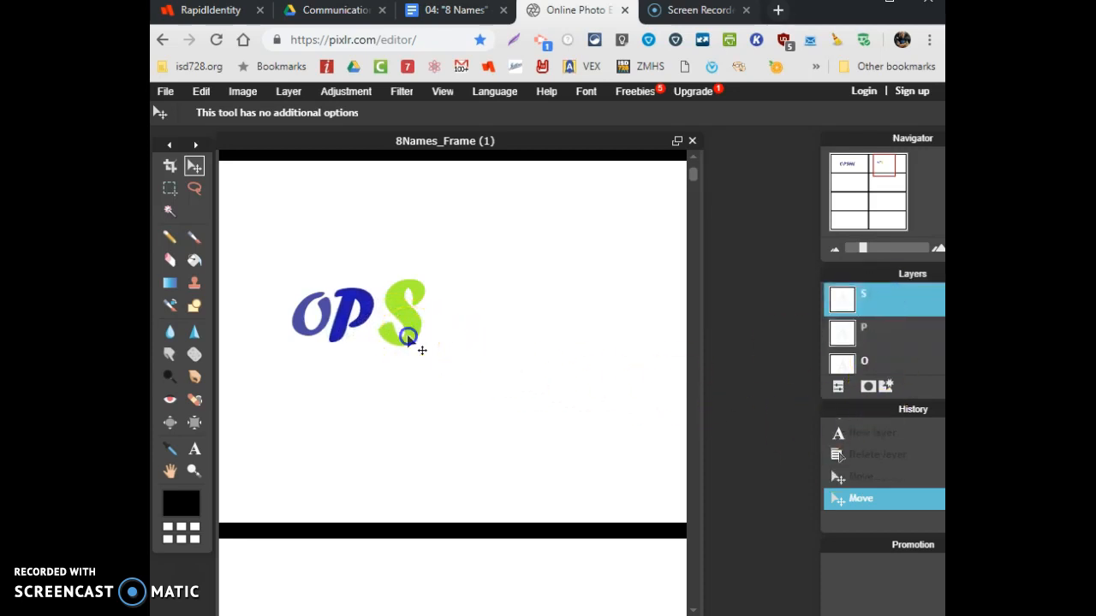
left_click_drag(420, 347, 411, 353)
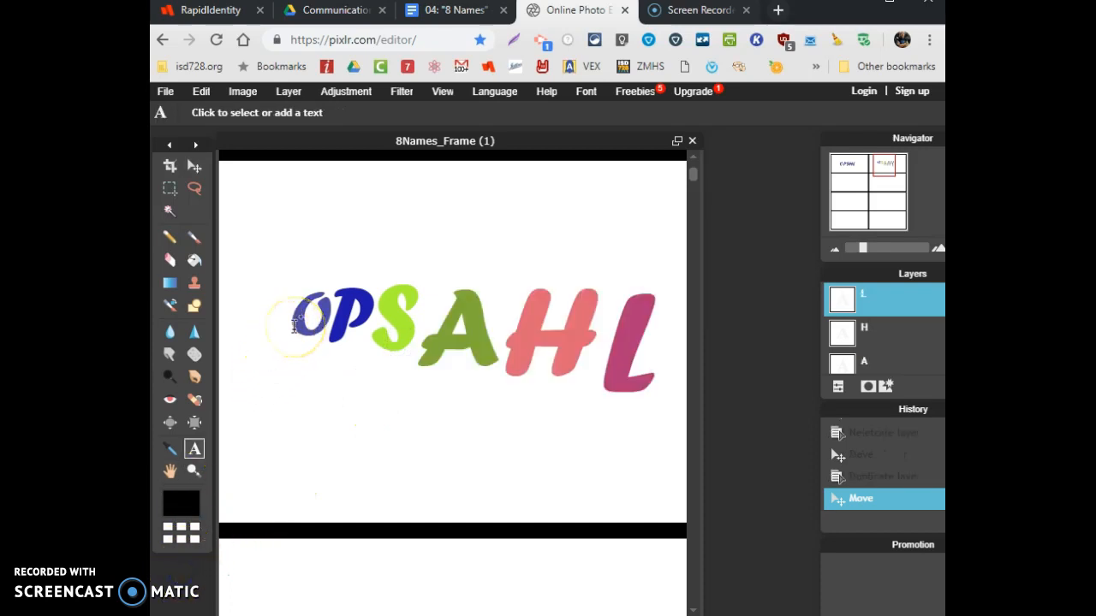
- Look through the layer list at the separate layers for each letter of the name in the second box
left_click(349, 328)
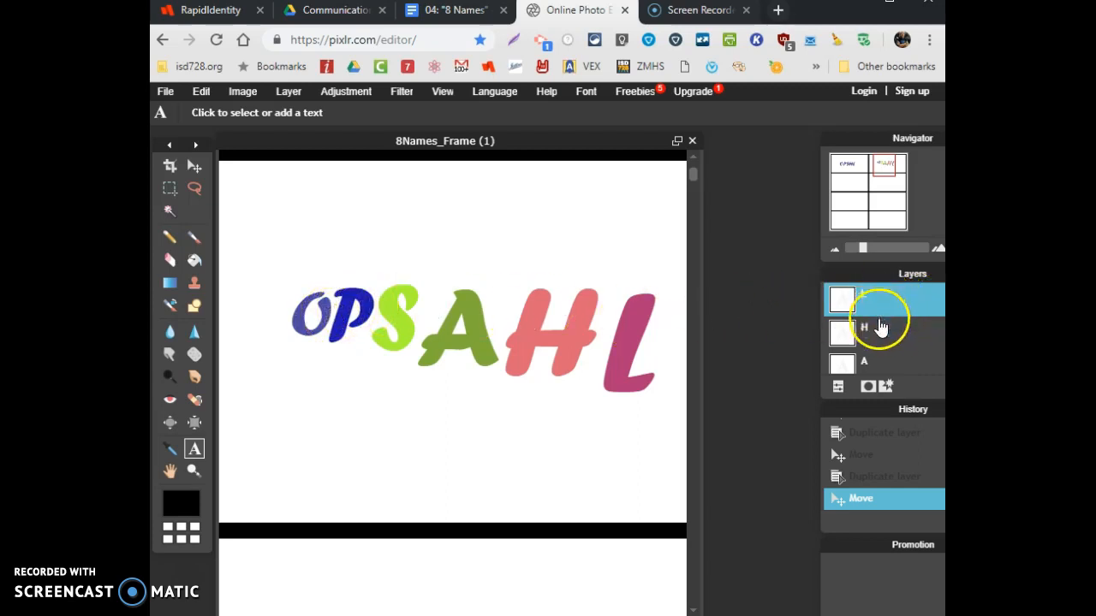
scroll(883, 325, "down", 2)
scroll(882, 329, "down", 1)
scroll(882, 328, "up", 2)
scroll(882, 329, "down", 2)
scroll(881, 328, "up", 2)
scroll(882, 328, "down", 1)
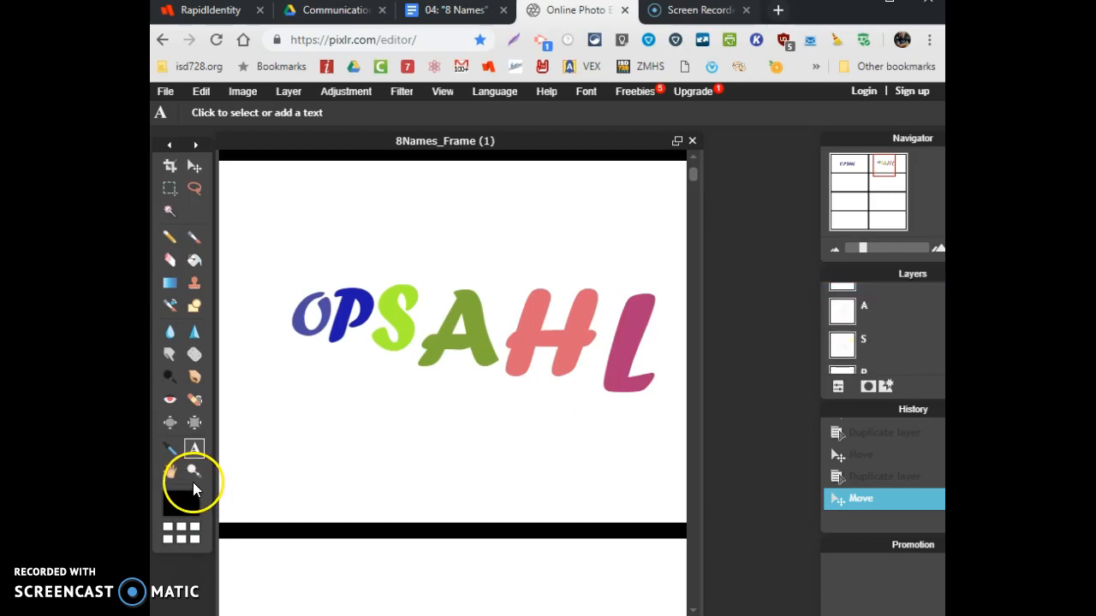
- View the empty third box, and read its instructions in the "8 Names" assignment document
left_click(170, 470)
left_click_drag(269, 481, 442, 431)
left_click_drag(381, 503, 469, 409)
left_click_drag(354, 470, 499, 418)
left_click_drag(397, 443, 495, 430)
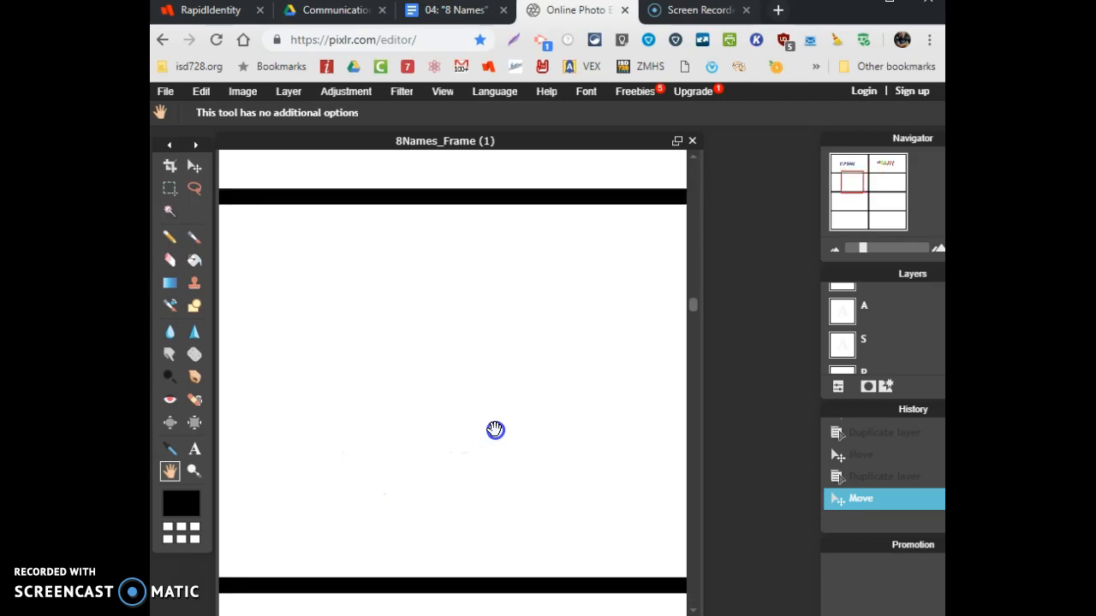
scroll(494, 428, "down", 1)
left_click(644, 368)
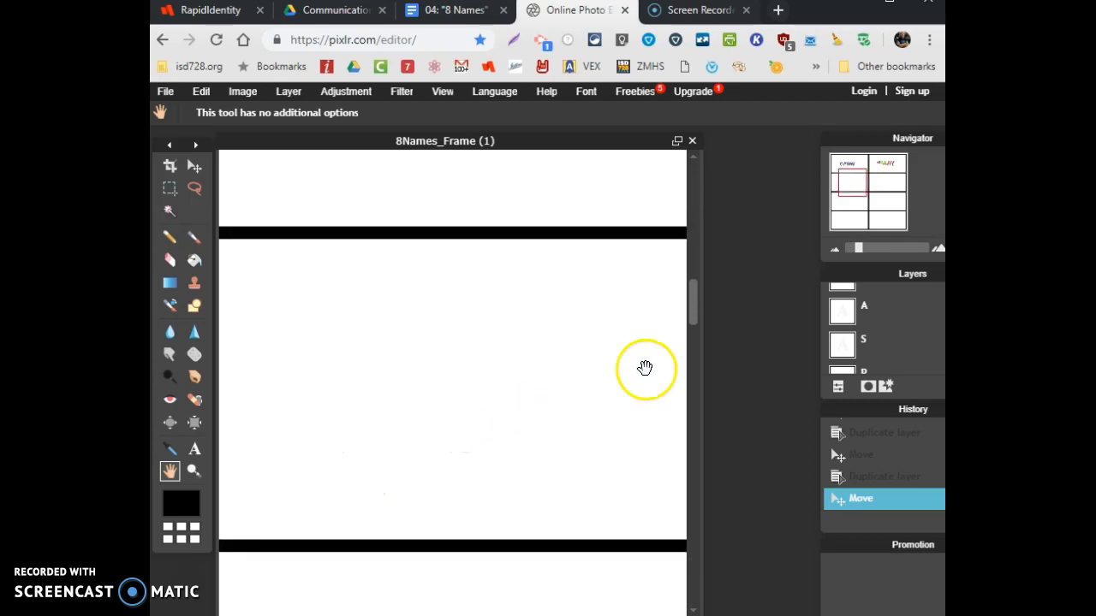
left_click(460, 12)
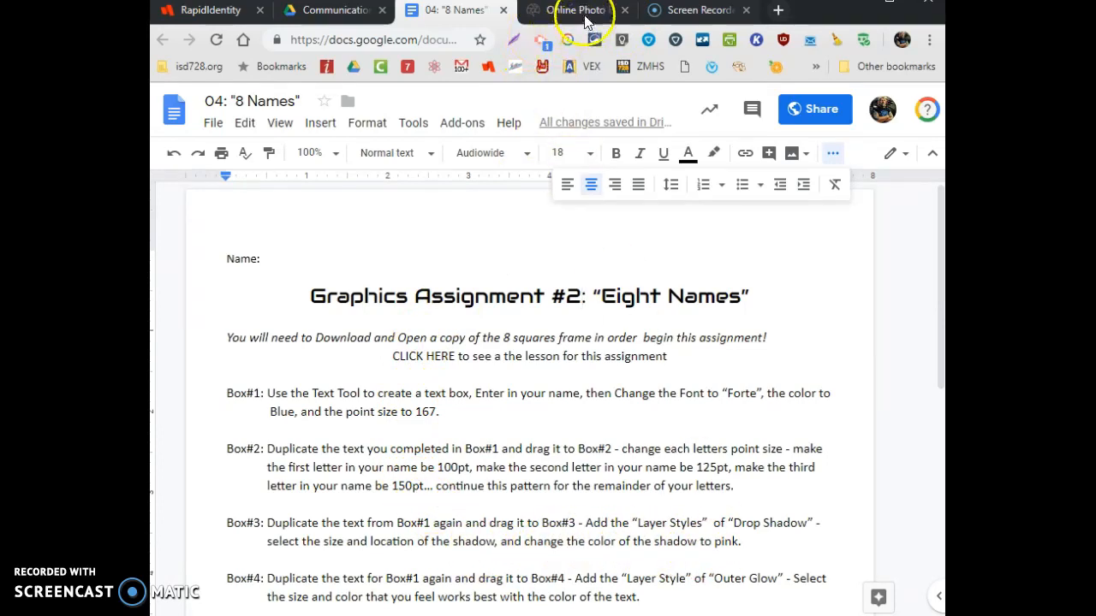
left_click(561, 11)
- Duplicate the complete name layer from box one and place the copy in the middle of box three
left_click_drag(535, 317, 623, 458)
left_click(194, 170)
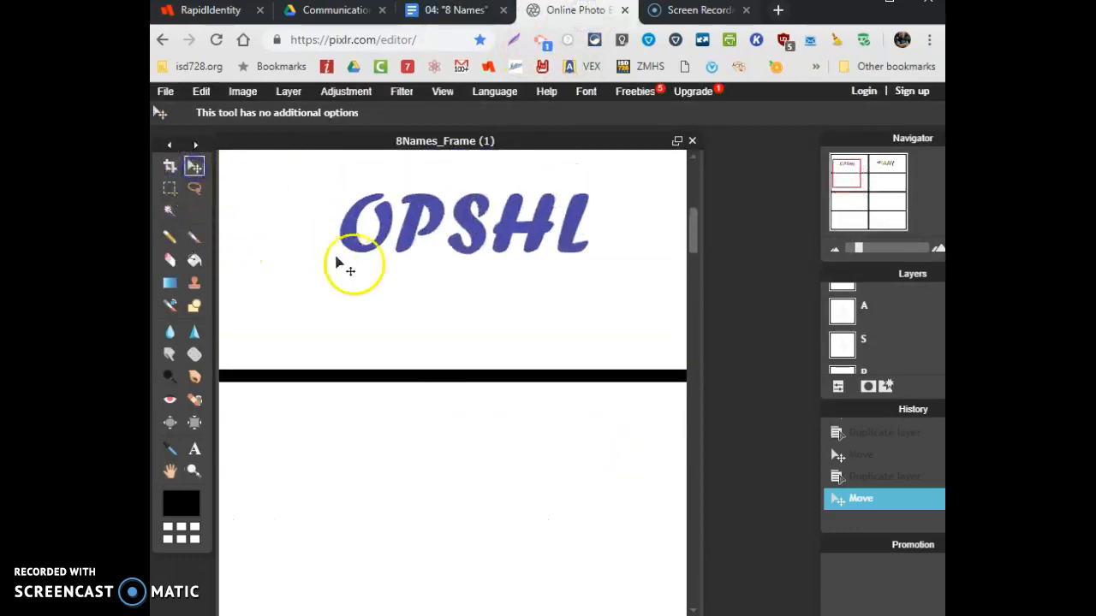
scroll(883, 330, "down", 5)
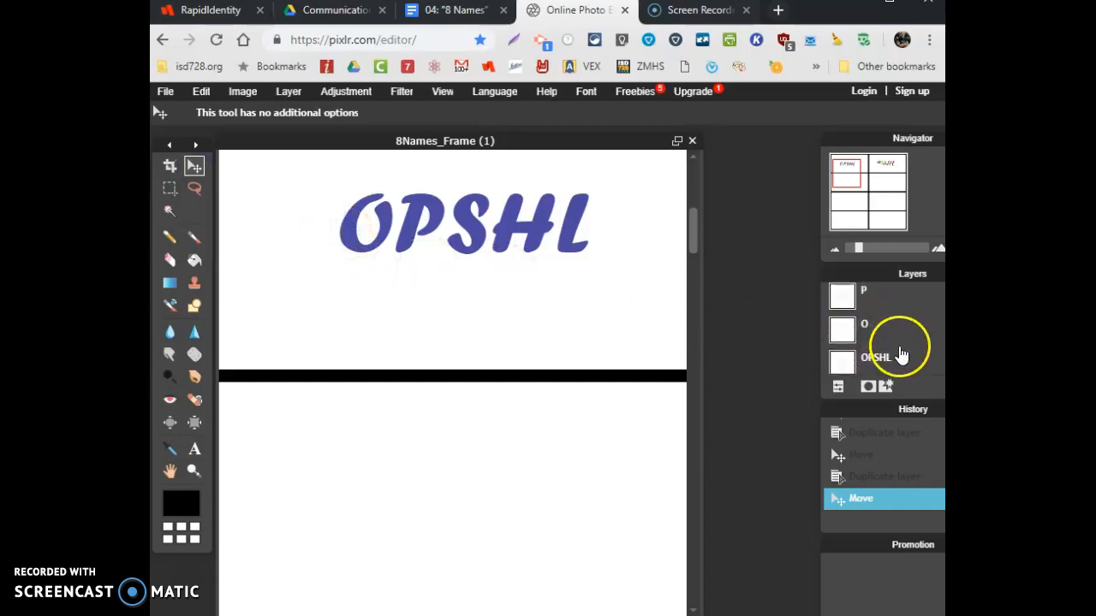
left_click(900, 355)
right_click(906, 358)
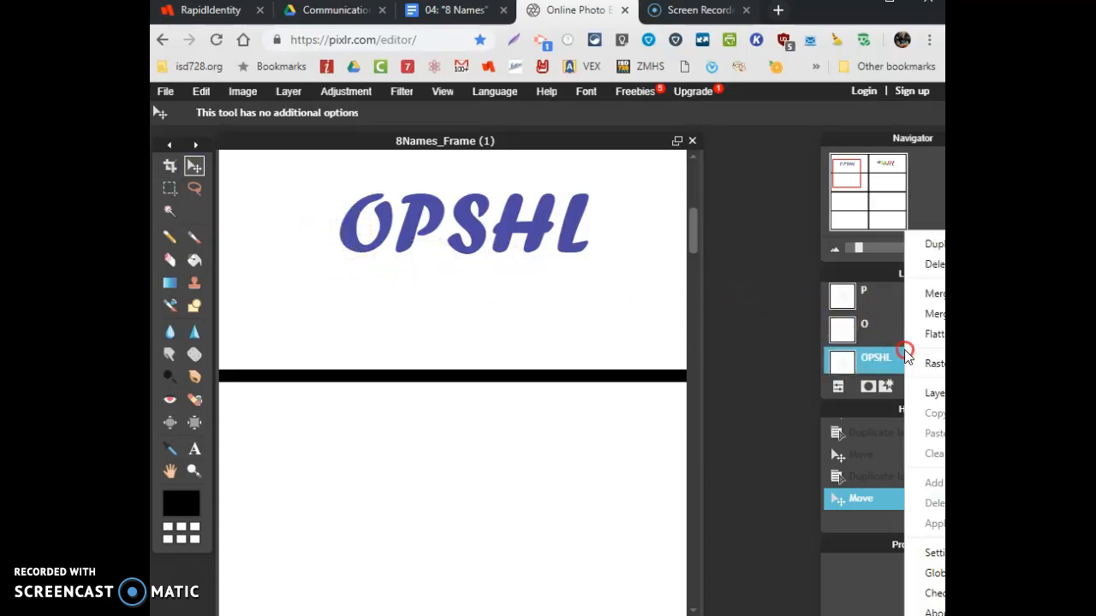
left_click(933, 244)
left_click_drag(363, 220, 325, 541)
left_click_drag(695, 240, 700, 315)
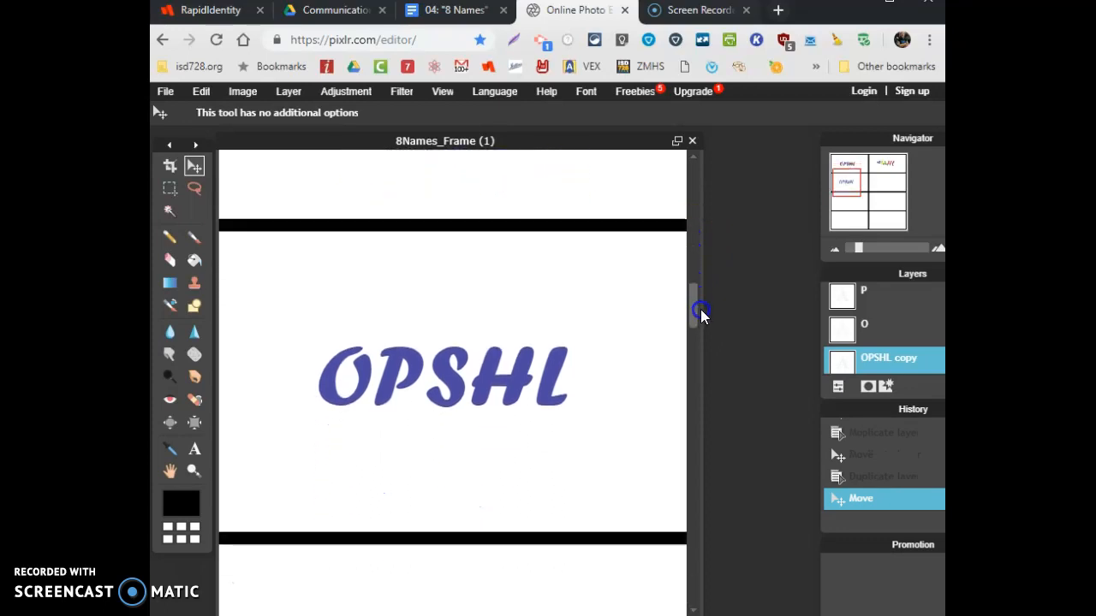
- Add a Drop shadow layer style to the name in box three, with distance 20 and opacity about 21
left_click(464, 9)
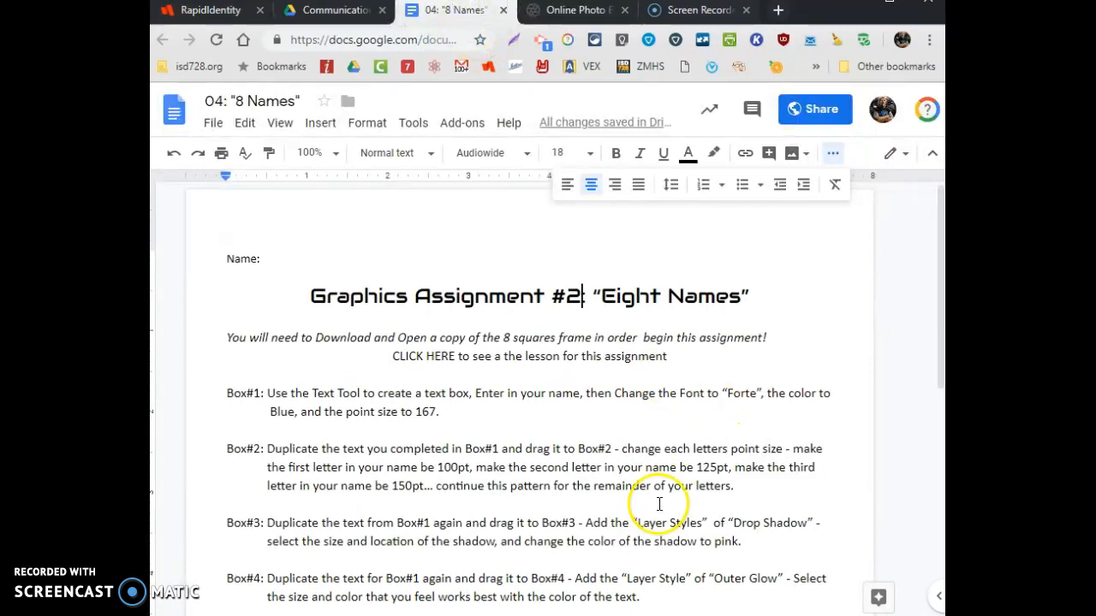
left_click(578, 12)
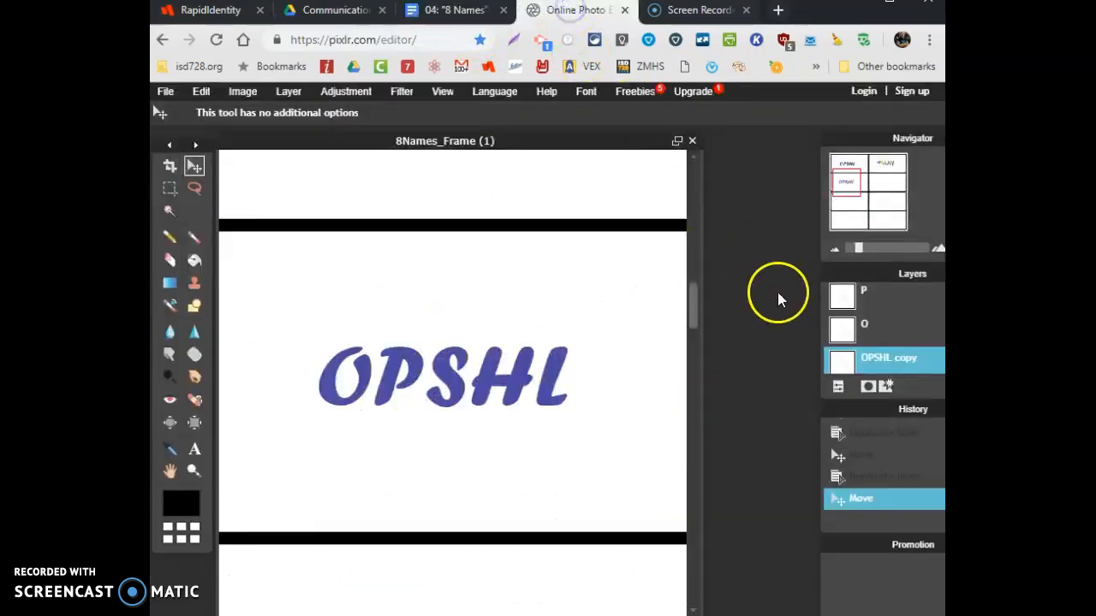
left_click(885, 385)
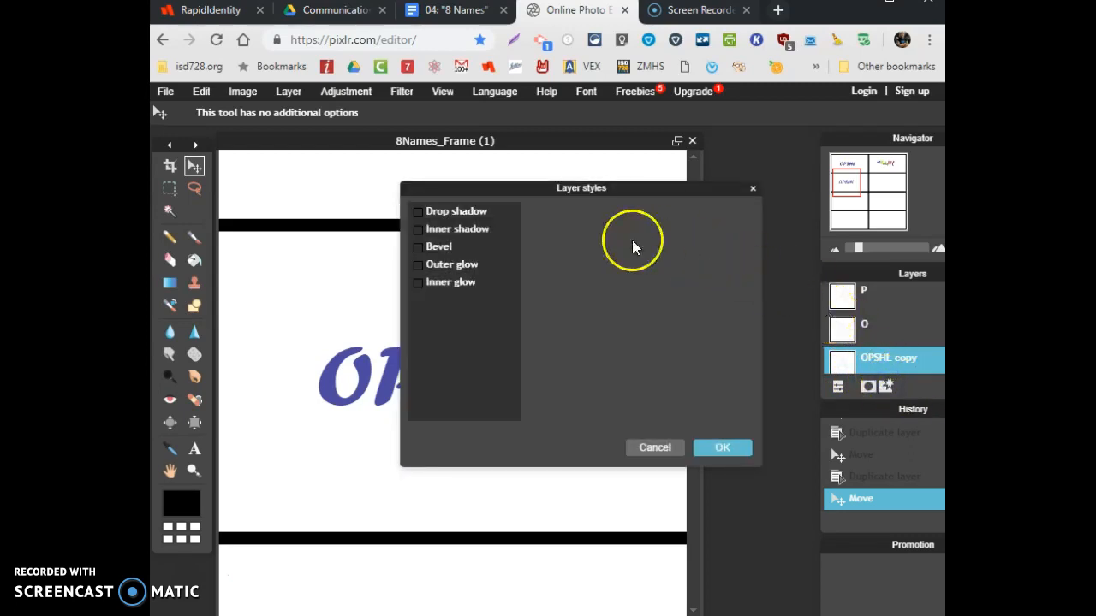
left_click(416, 211)
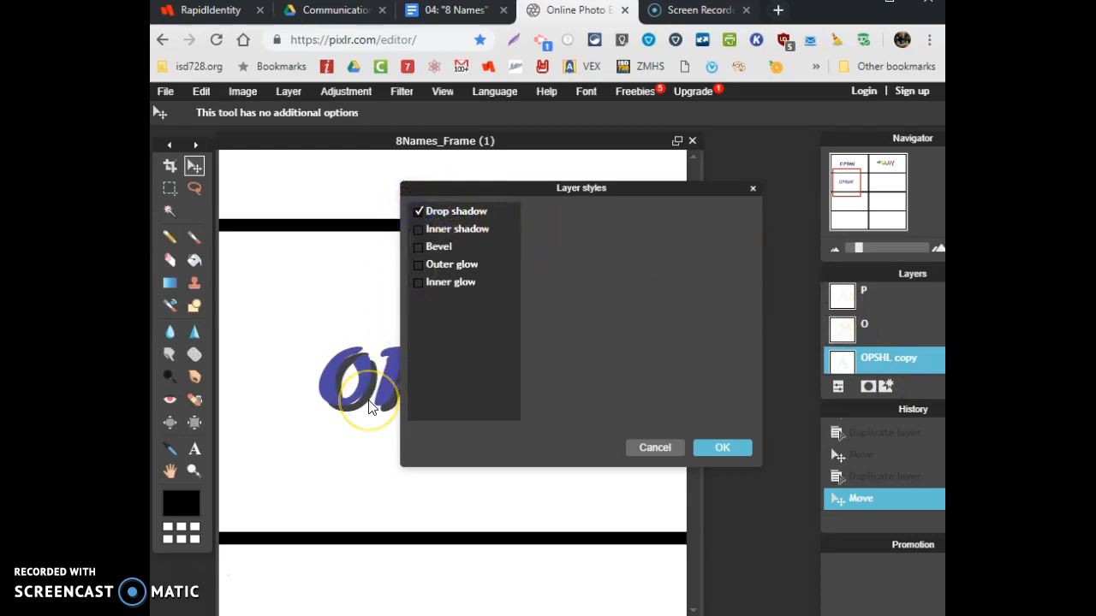
left_click(443, 215)
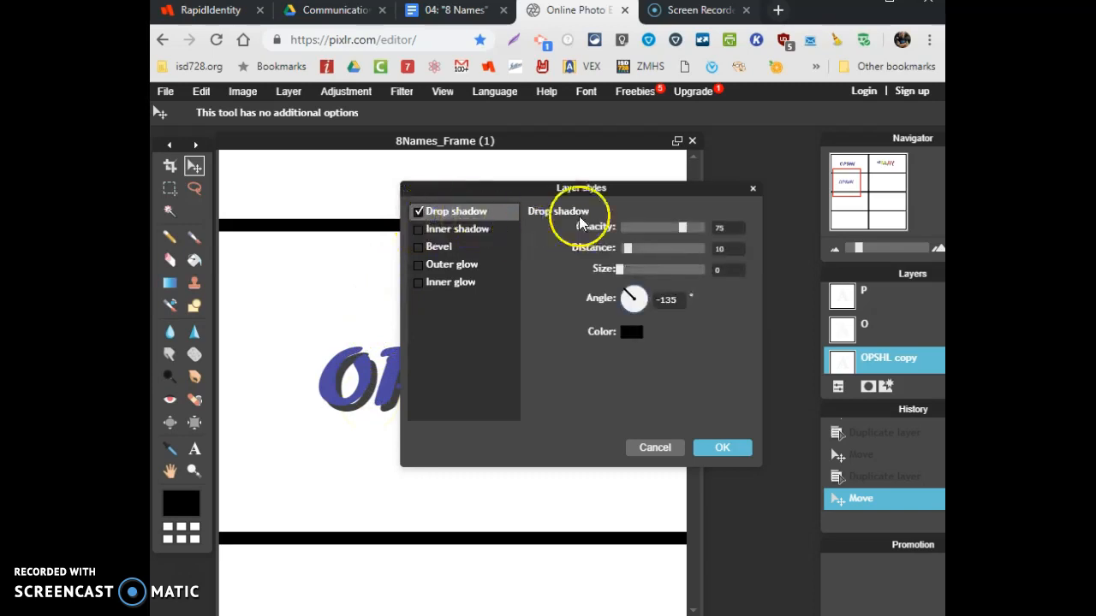
left_click_drag(588, 195, 721, 192)
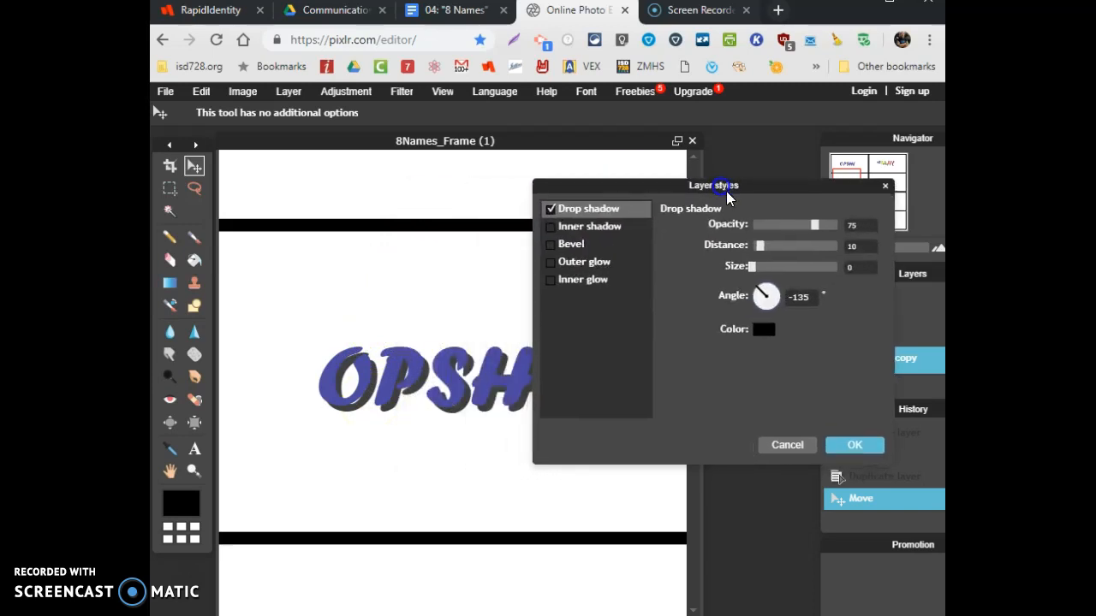
left_click_drag(761, 274, 769, 234)
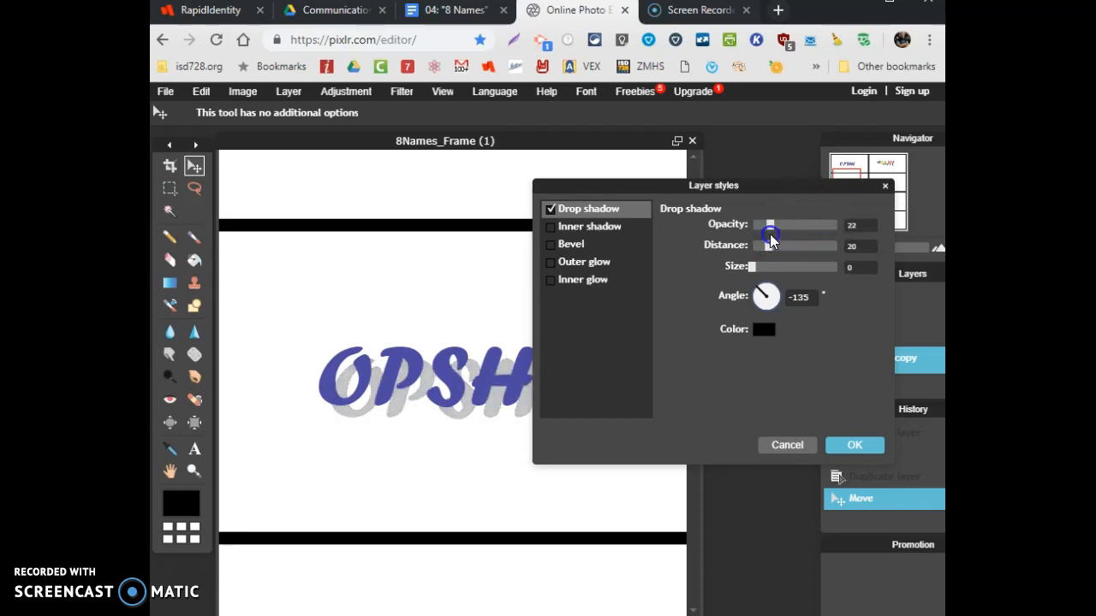
- Change the drop shadow's color to bright pink, set its angle to 30 degrees, and apply the style
left_click(761, 332)
left_click(567, 223)
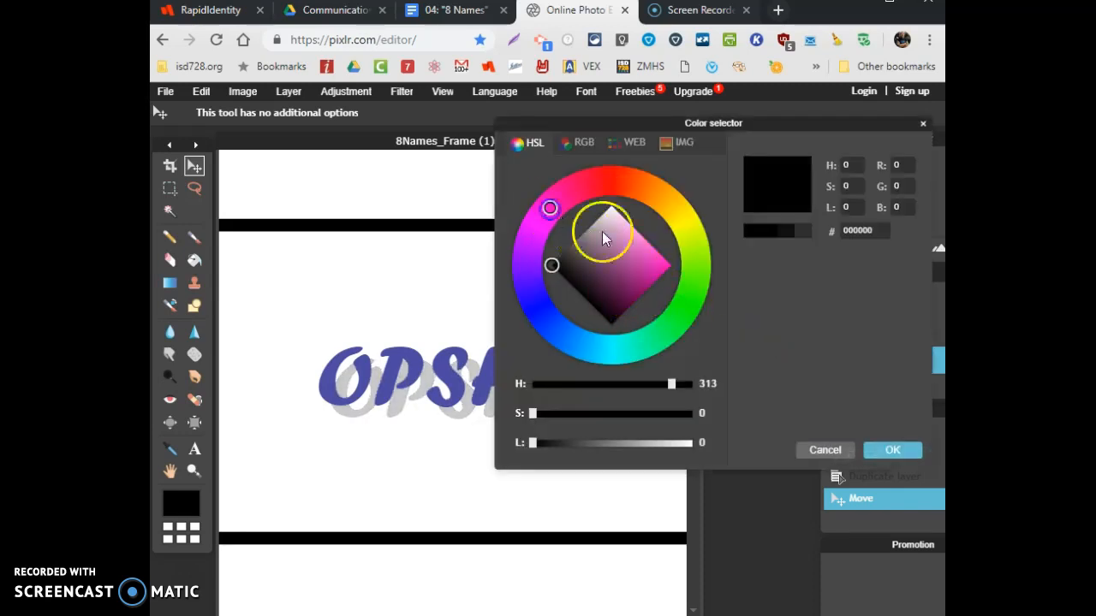
left_click(659, 263)
left_click(890, 451)
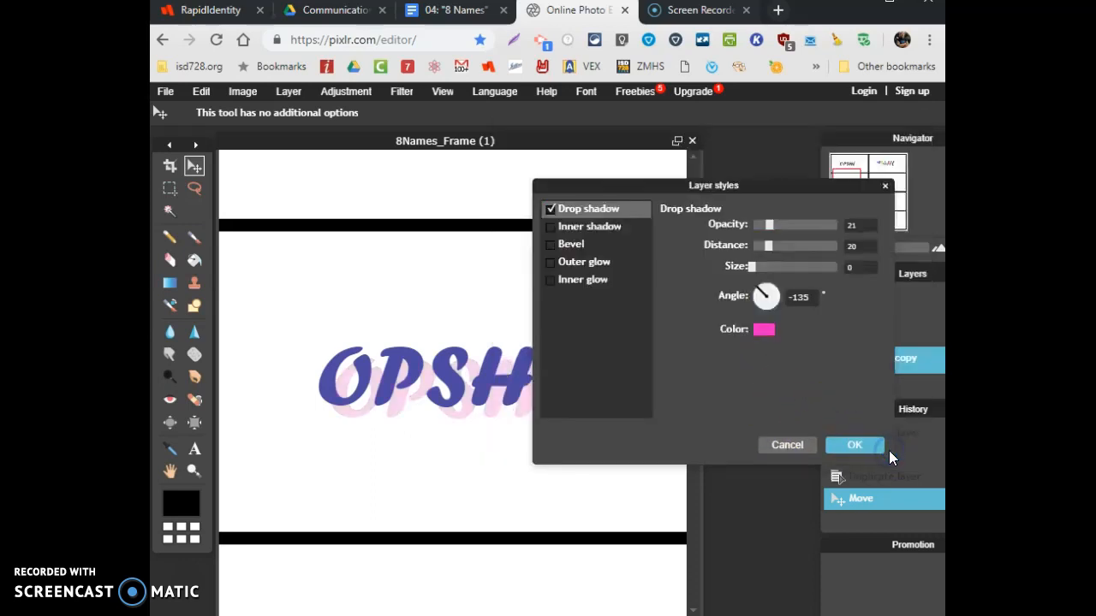
left_click_drag(766, 291, 807, 306)
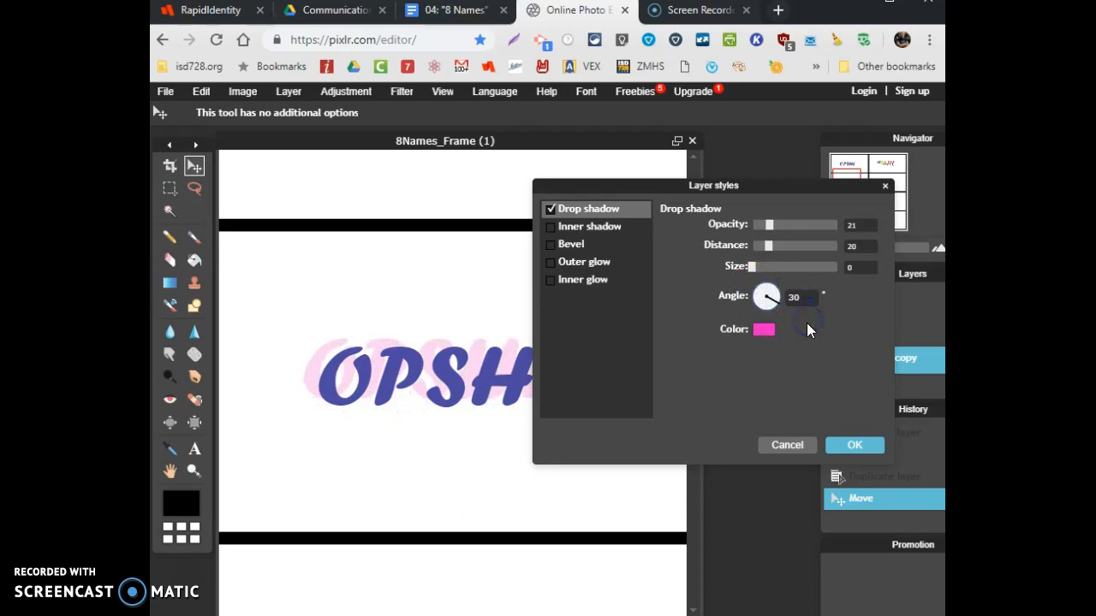
left_click(855, 444)
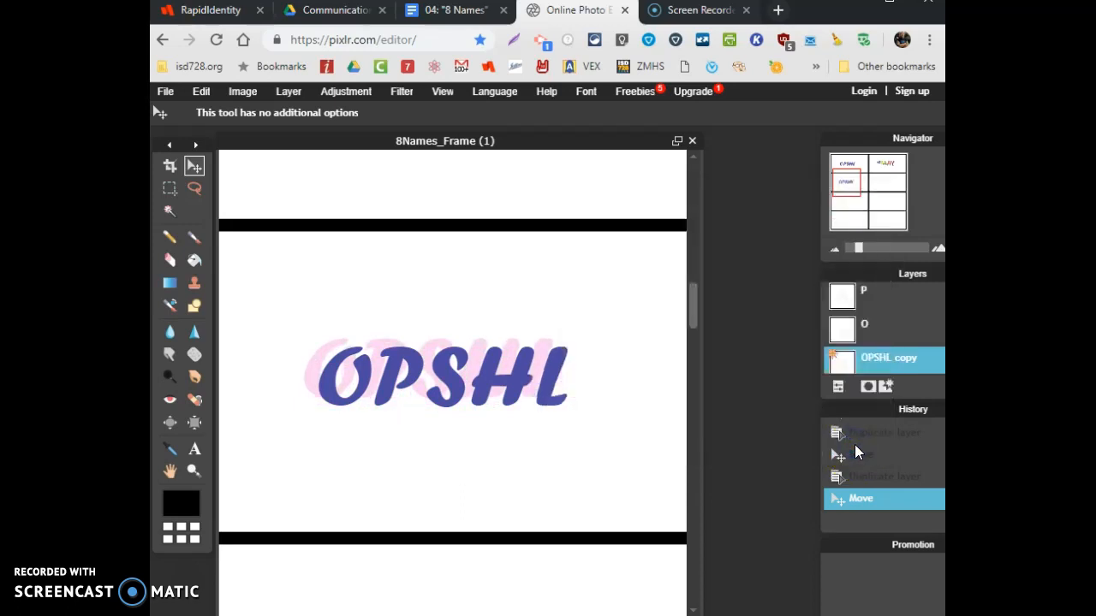
- Check the box four instructions in the assignment document, and duplicate the original name layer from box one
left_click(462, 12)
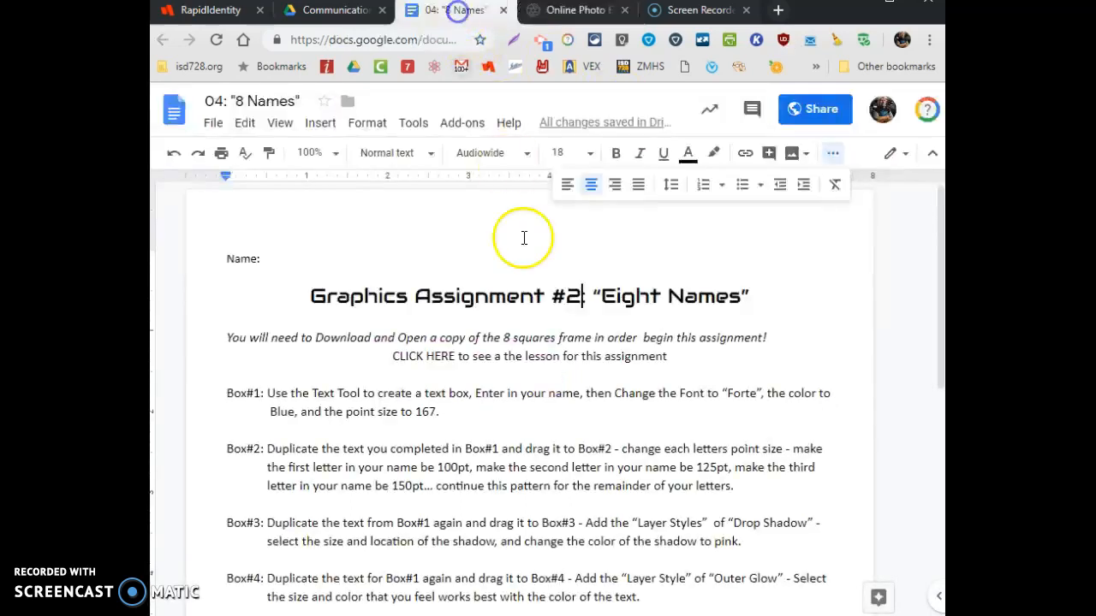
scroll(428, 455, "down", 3)
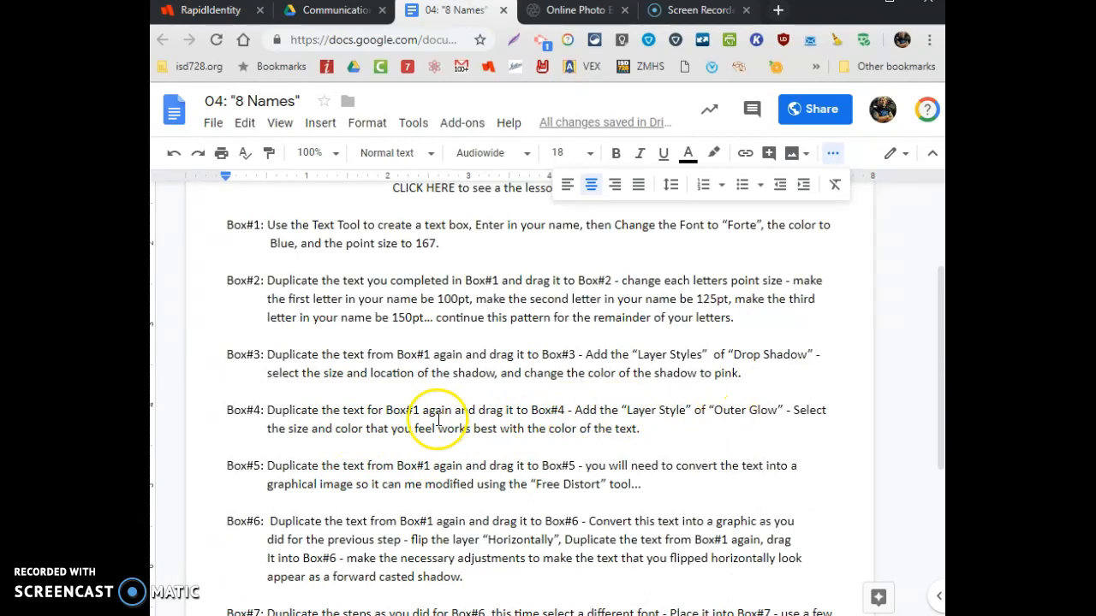
left_click(582, 14)
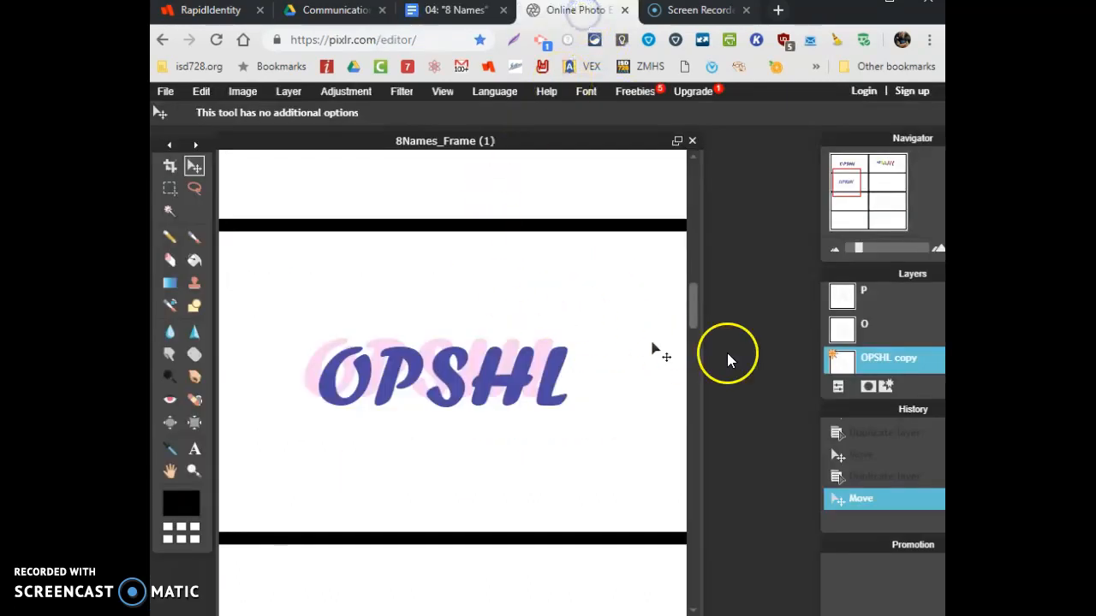
scroll(861, 308, "down", 1)
left_click(886, 366)
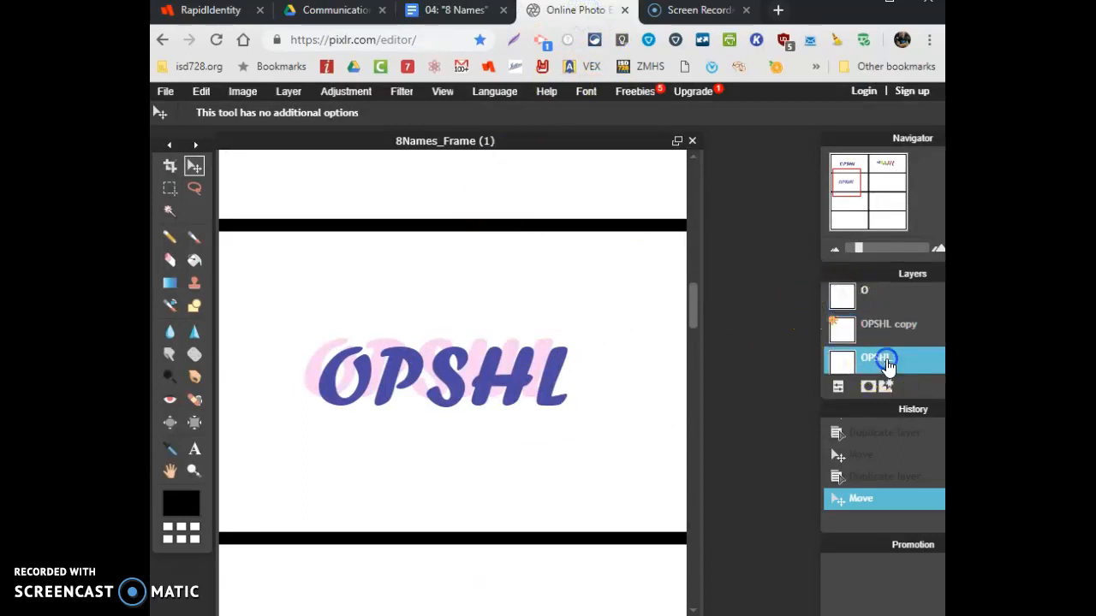
right_click(886, 359)
key("ctrl+j")
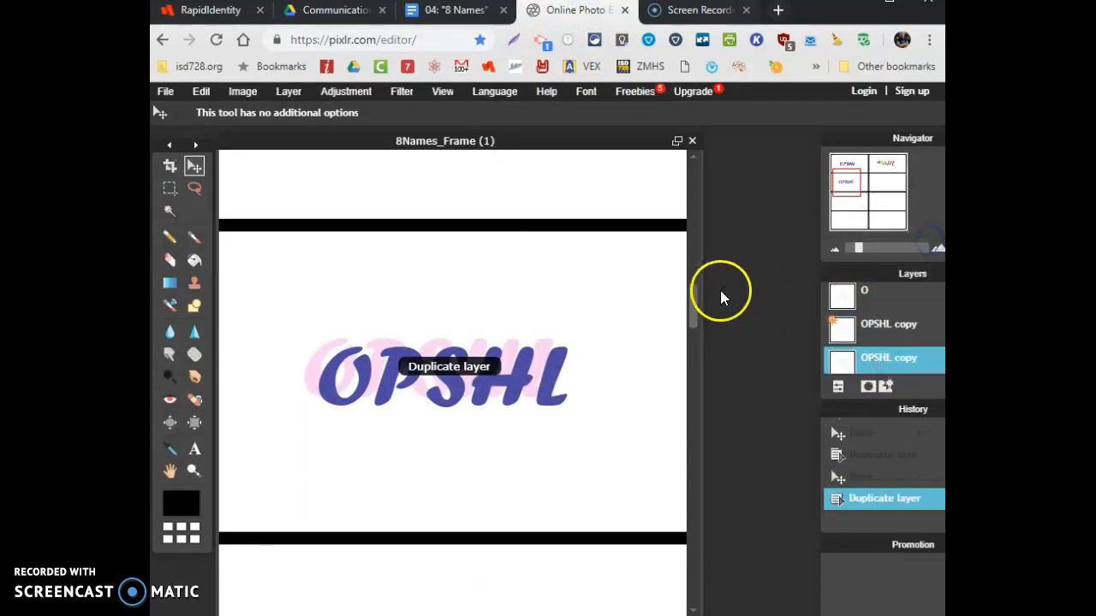
- Move the new name copy from box one into box four, centering it roughly in the box
left_click_drag(691, 304, 696, 237)
left_click_drag(496, 228, 616, 435)
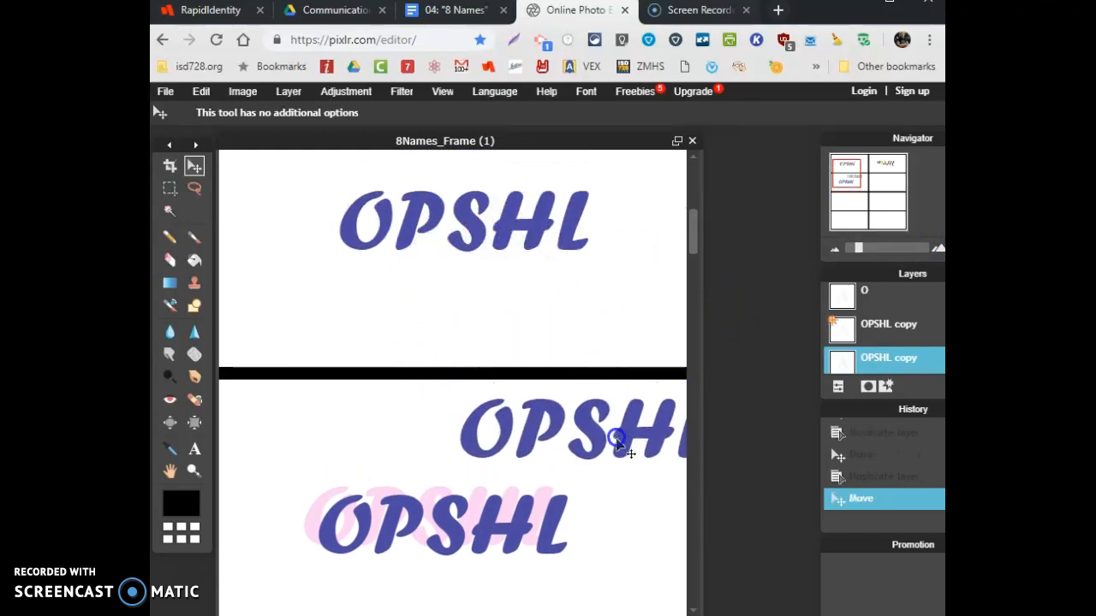
left_click_drag(691, 244, 707, 313)
left_click(178, 470)
left_click_drag(447, 506, 230, 482)
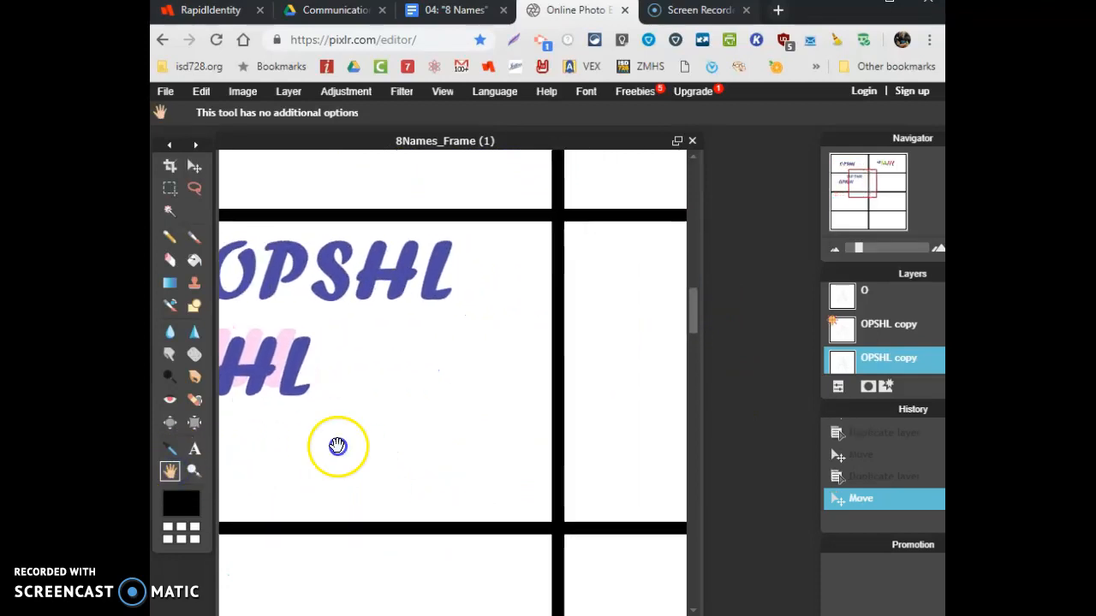
left_click_drag(337, 445, 276, 469)
left_click(195, 166)
left_click_drag(287, 328, 631, 416)
left_click(168, 471)
left_click_drag(405, 489, 210, 467)
left_click(194, 165)
left_click_drag(368, 379, 471, 392)
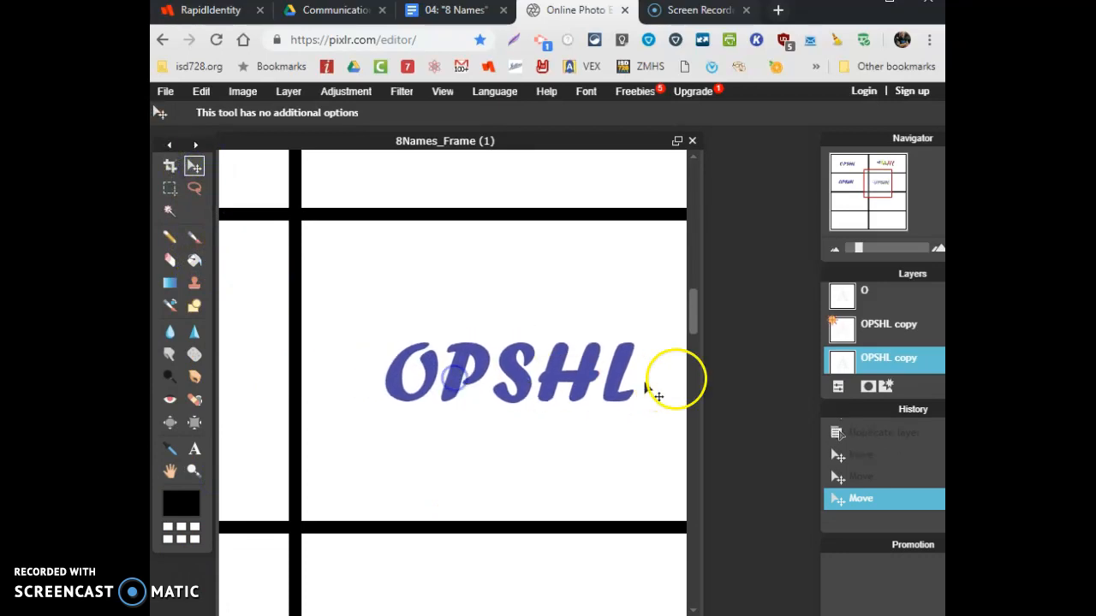
- Enable the Outer glow layer style on the name in box four and show its settings
left_click(888, 387)
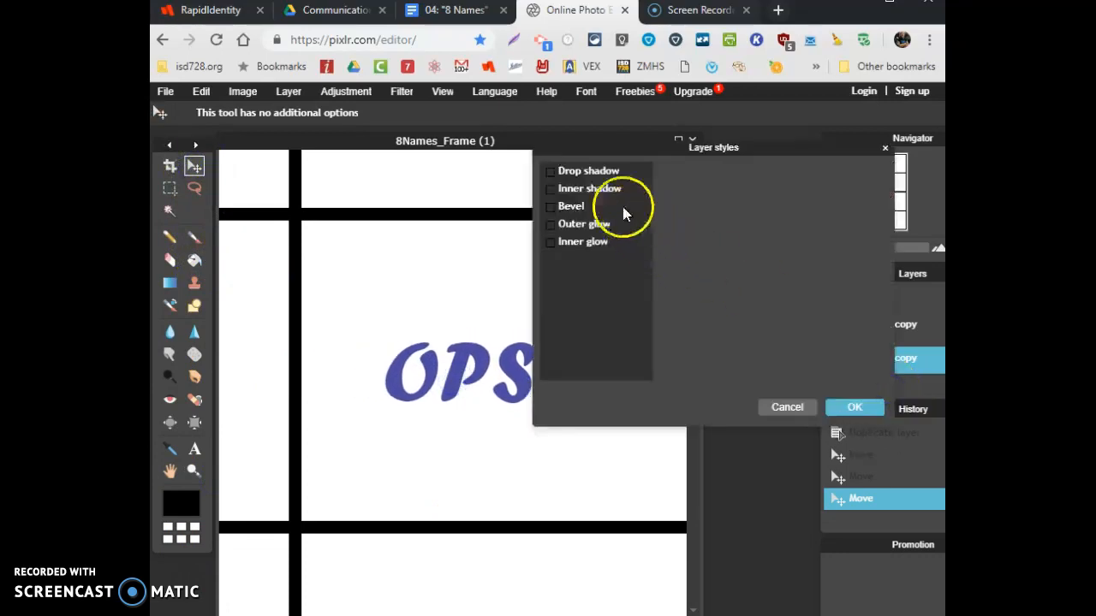
left_click(551, 224)
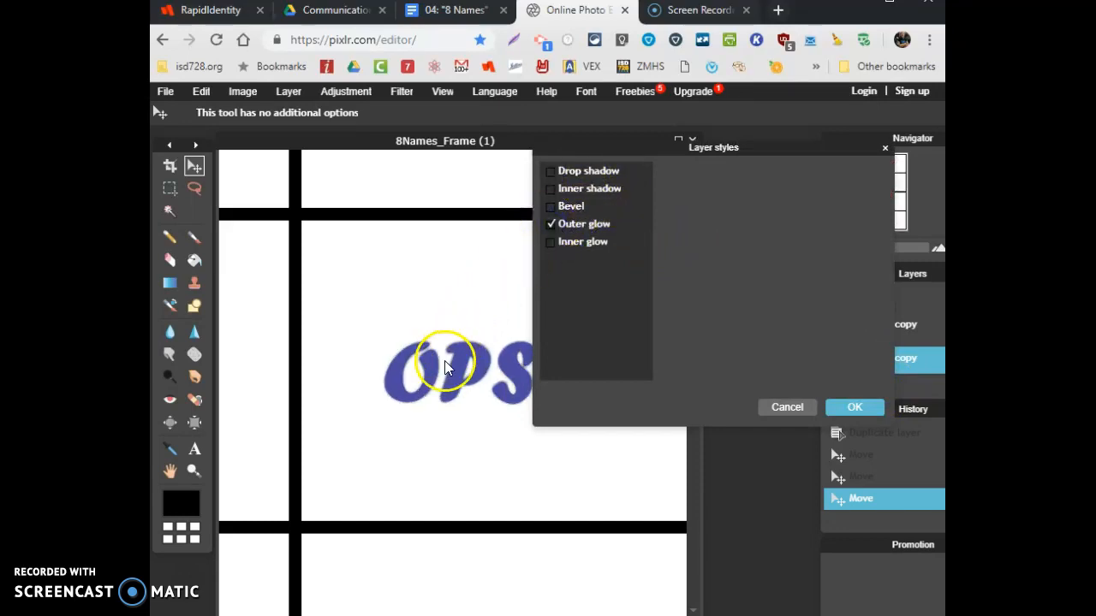
left_click(551, 224)
left_click(551, 223)
left_click(574, 224)
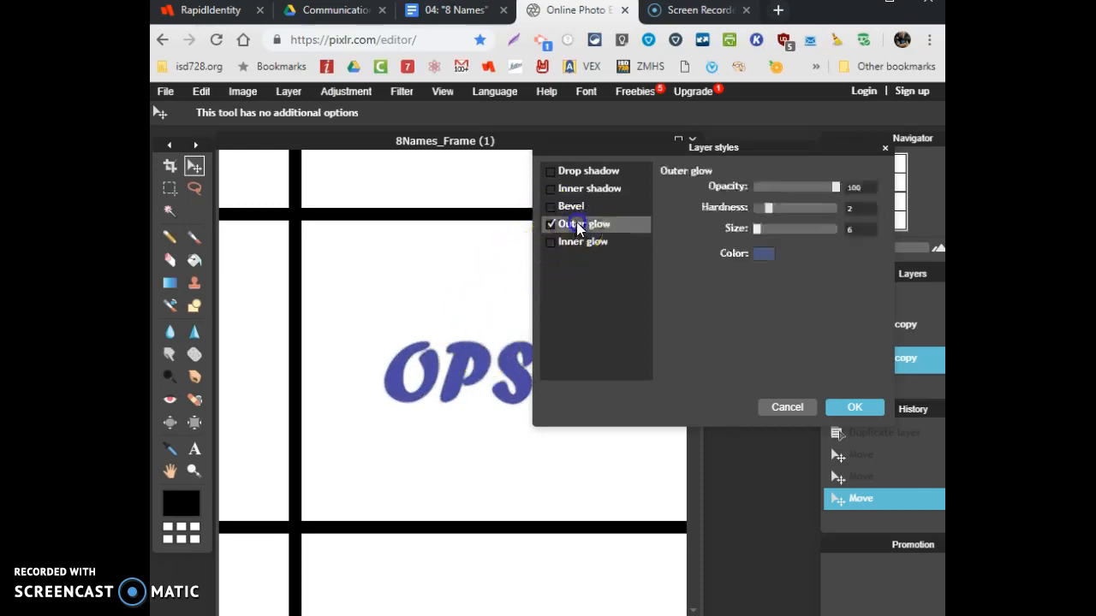
- Set the outer glow's color to lime yellow-green, c1f516
left_click(765, 255)
left_click(694, 241)
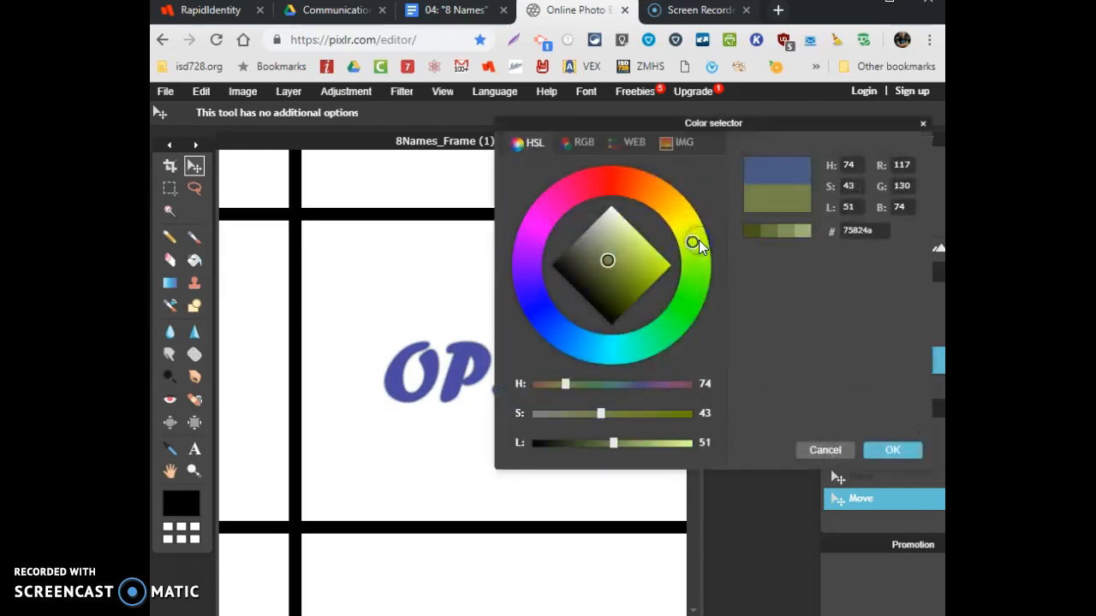
left_click_drag(653, 262, 663, 262)
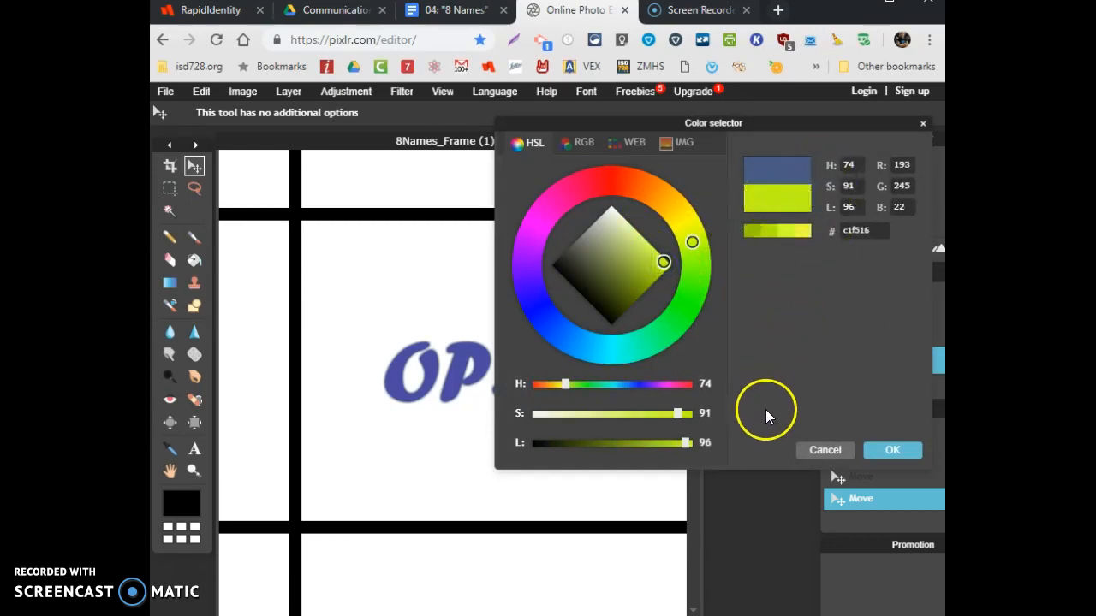
left_click(892, 450)
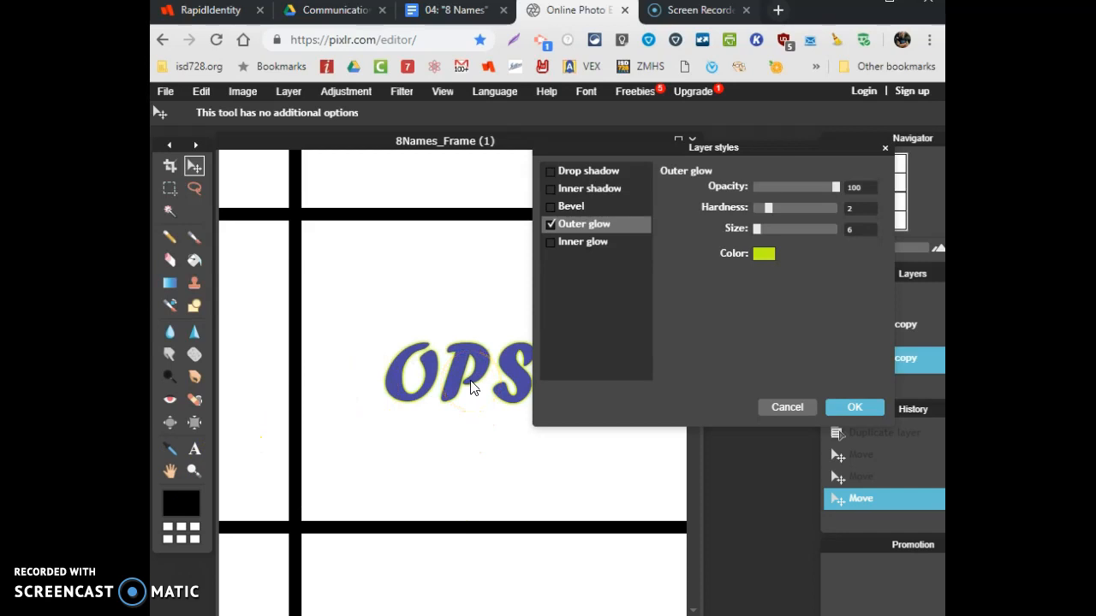
- Enlarge the outer glow to a size of about 30 at opacity 100, adjust its hardness, and apply the style
left_click_drag(755, 230, 806, 209)
left_click_drag(830, 207, 770, 217)
mouse_move(838, 190)
left_mouse_down()
mouse_move(718, 206)
mouse_move(836, 190)
left_mouse_up()
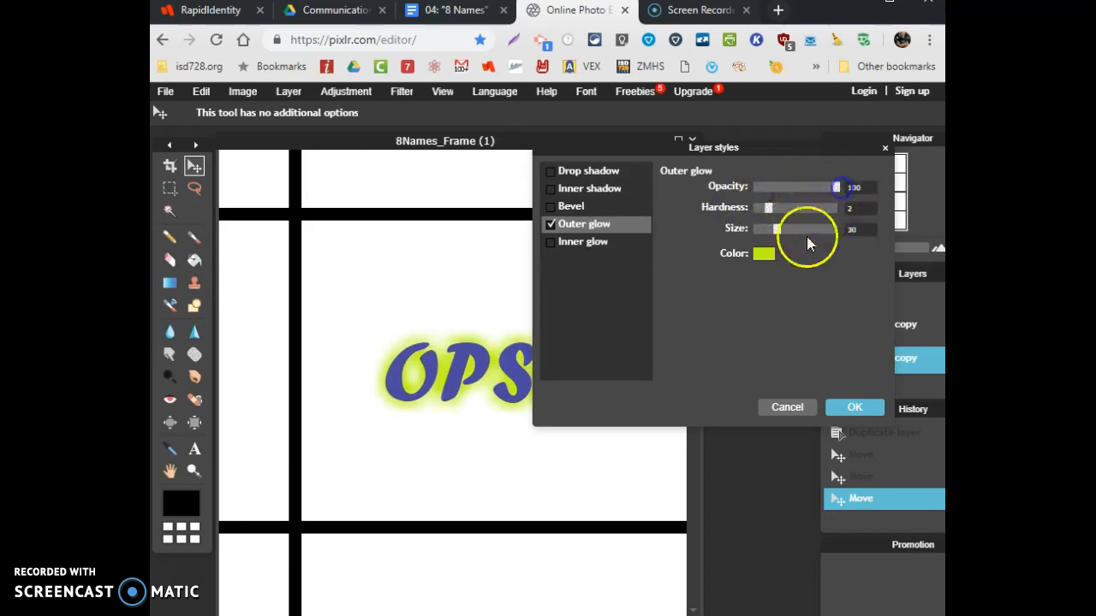
mouse_move(780, 231)
left_mouse_down()
mouse_move(795, 225)
mouse_move(771, 232)
mouse_move(788, 208)
mouse_move(850, 207)
mouse_move(765, 214)
mouse_move(777, 210)
left_mouse_up()
left_click(862, 415)
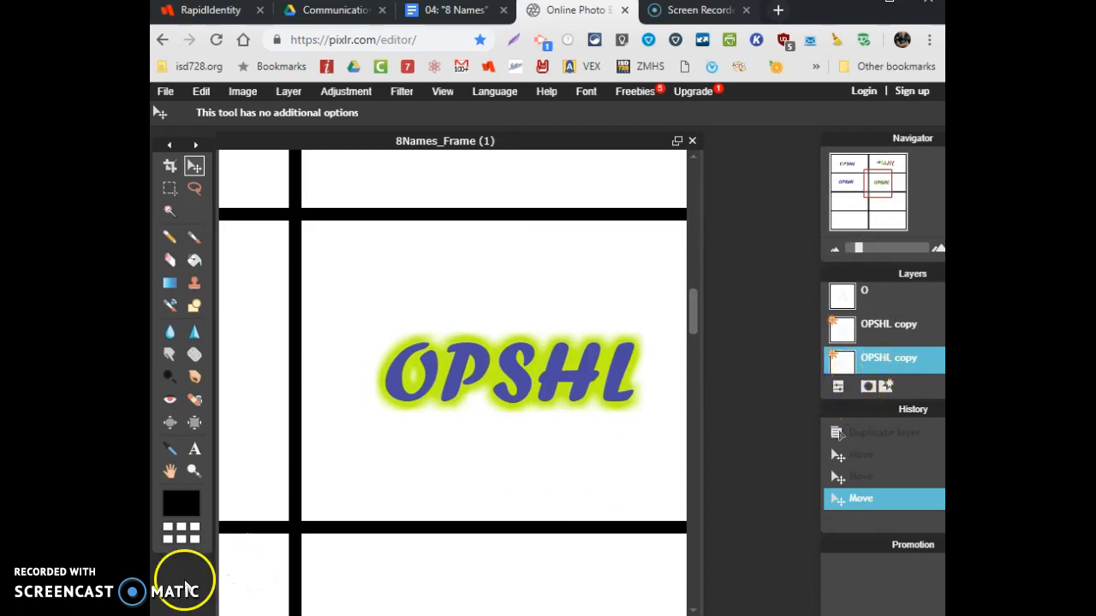
- Check the Box#5 instructions in the assignment document, return to Pixlr, and place a duplicate of the box one name in box five
left_click(469, 10)
scroll(420, 320, "down", 1)
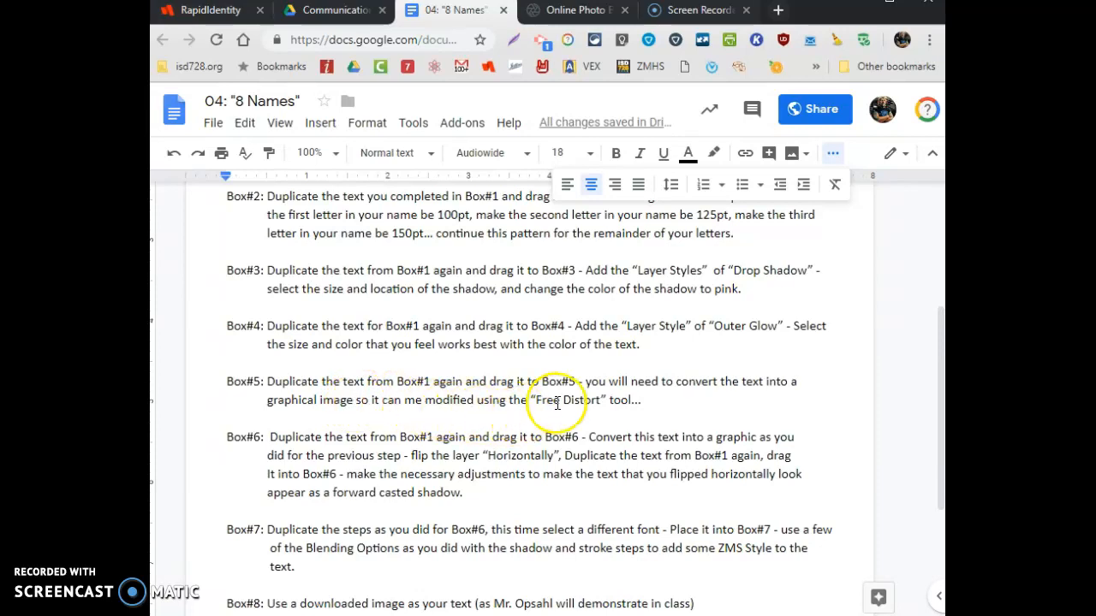
left_click(558, 10)
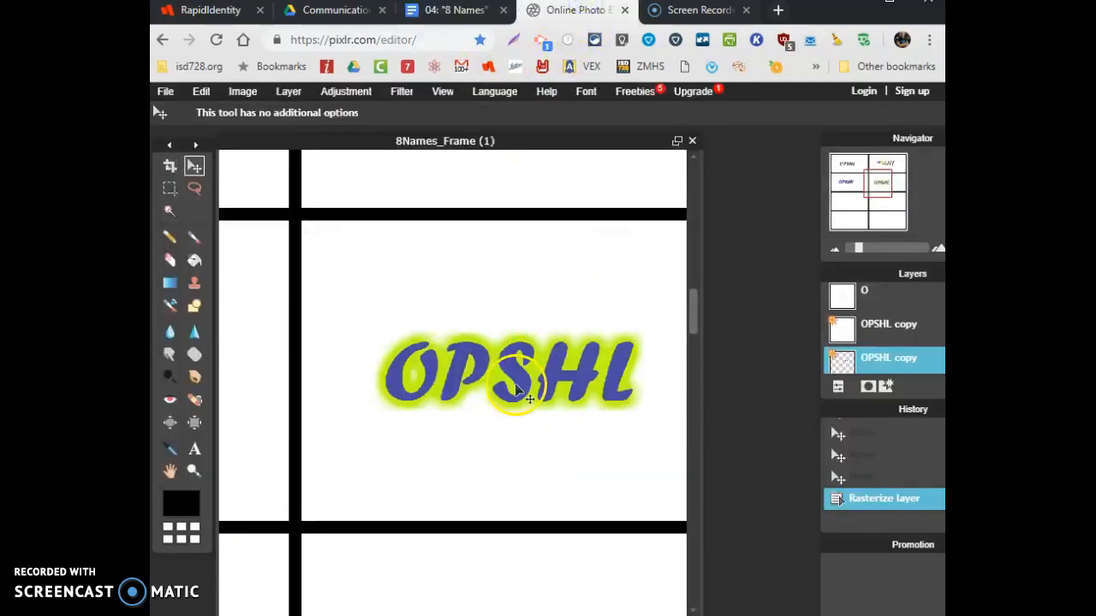
scroll(518, 391, "down", 4)
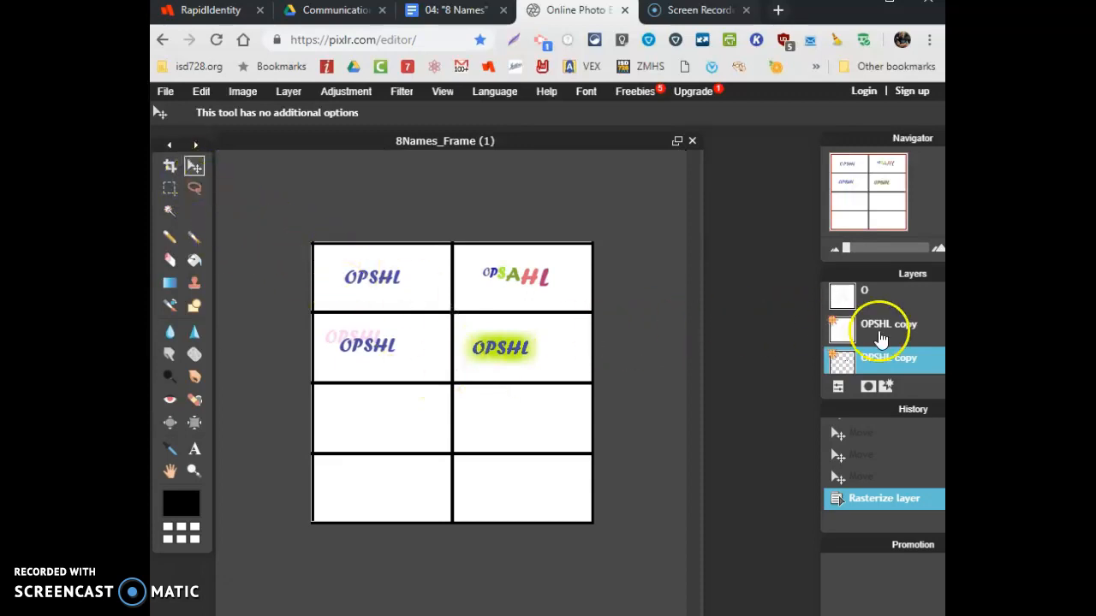
scroll(882, 342, "down", 2)
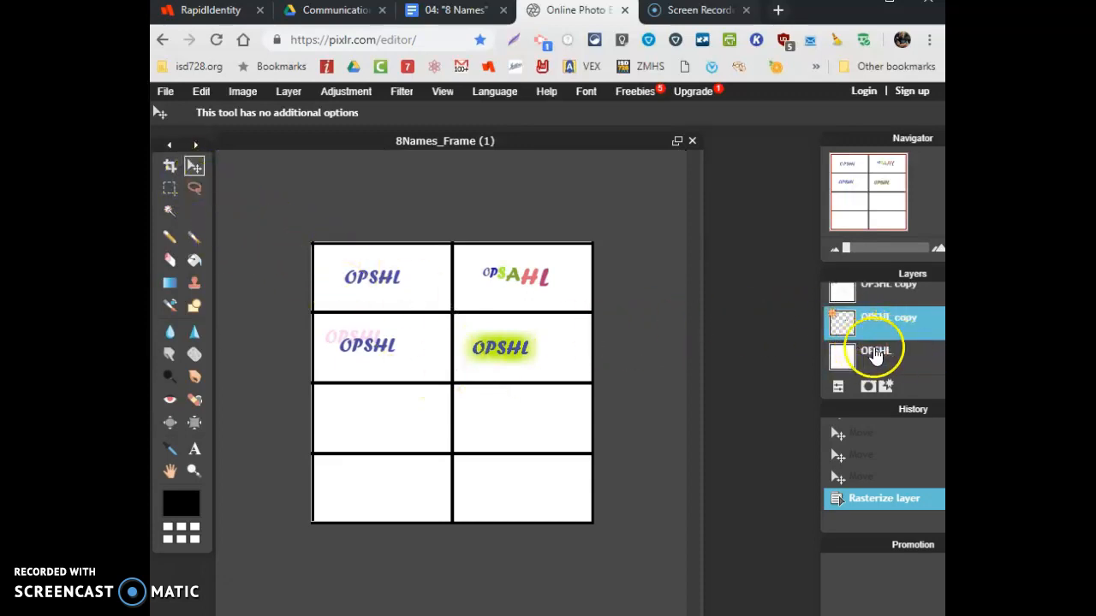
left_click(891, 359)
right_click(890, 362)
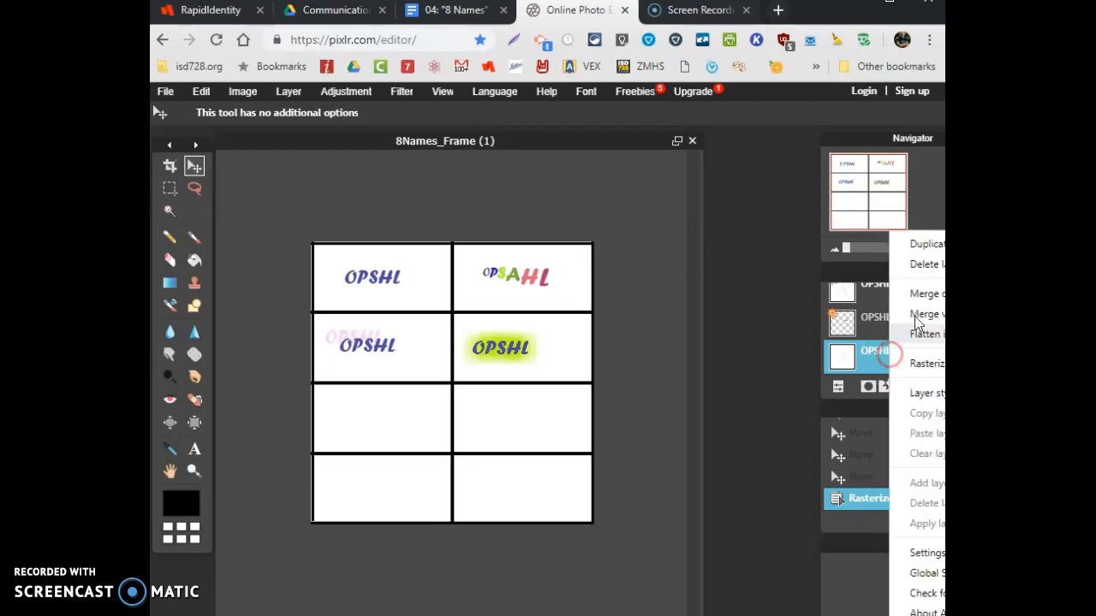
left_click(909, 242)
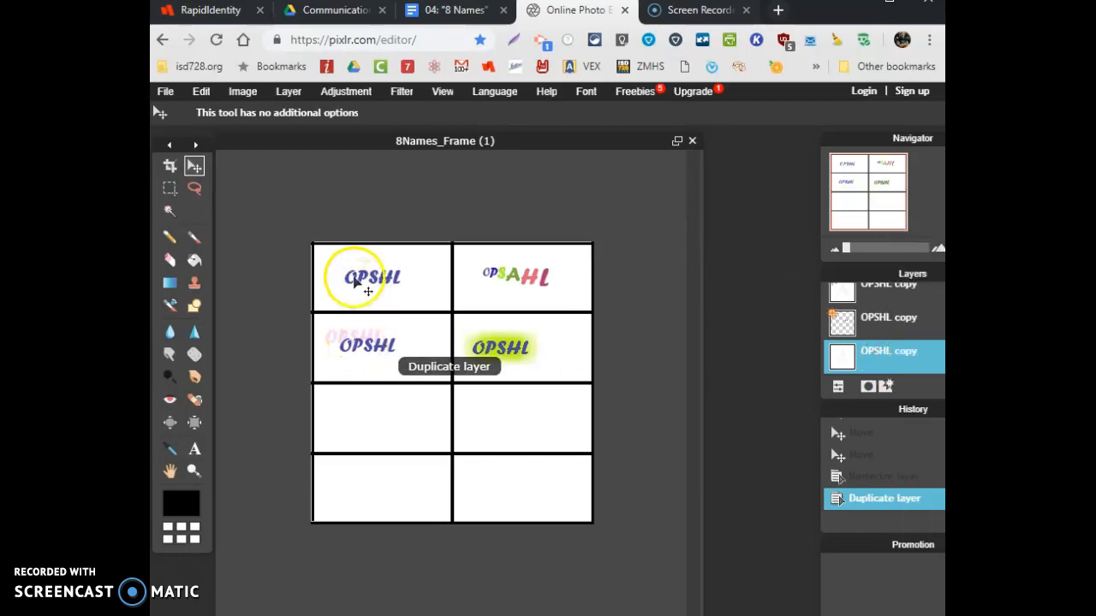
left_click_drag(360, 276, 366, 419)
- Rasterize the name layer in box five to convert the text into a graphic
left_click(194, 471)
left_click_drag(282, 353, 481, 480)
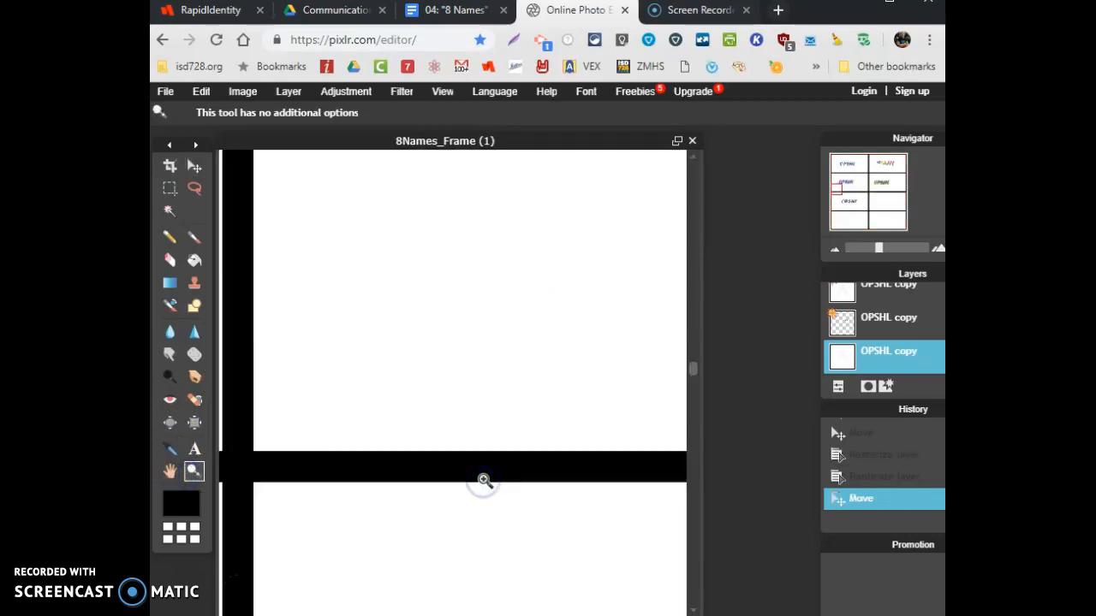
left_click_drag(697, 369, 693, 434)
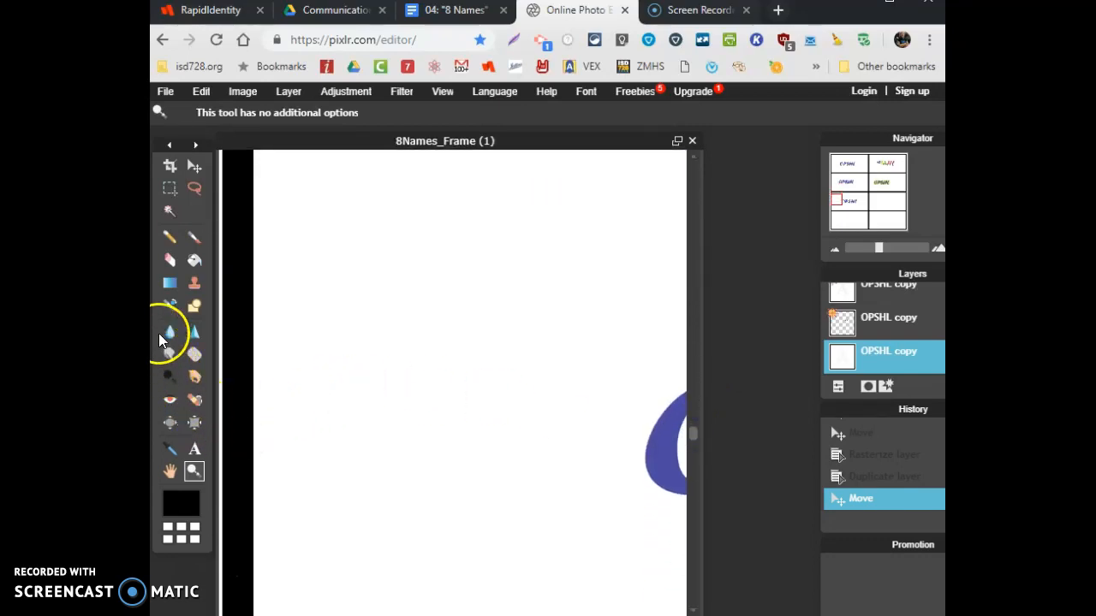
left_click(169, 470)
left_click_drag(431, 460, 266, 384)
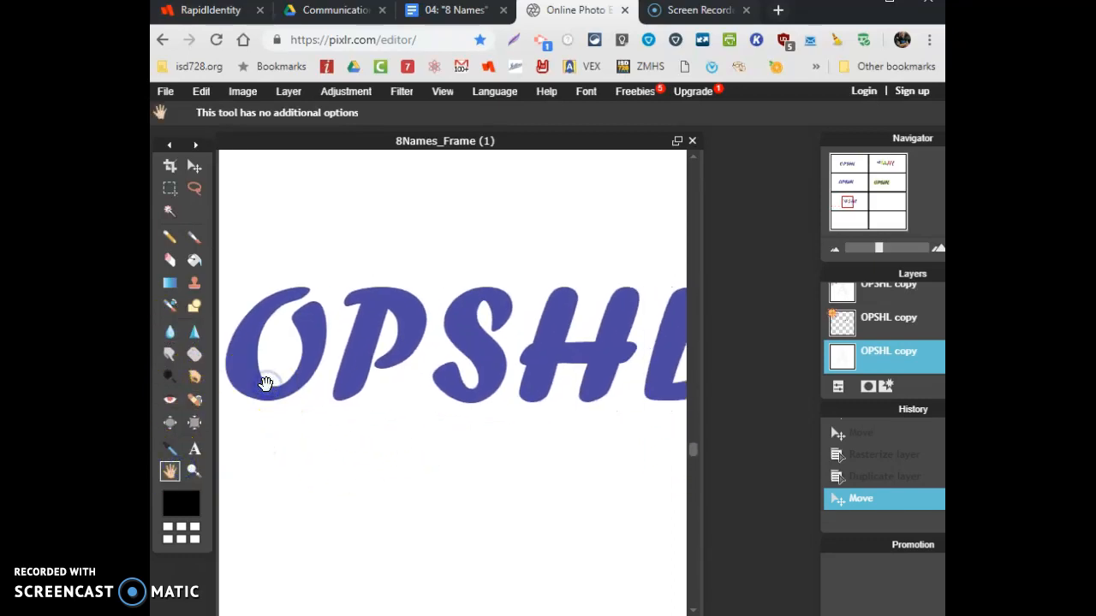
scroll(265, 384, "down", 4)
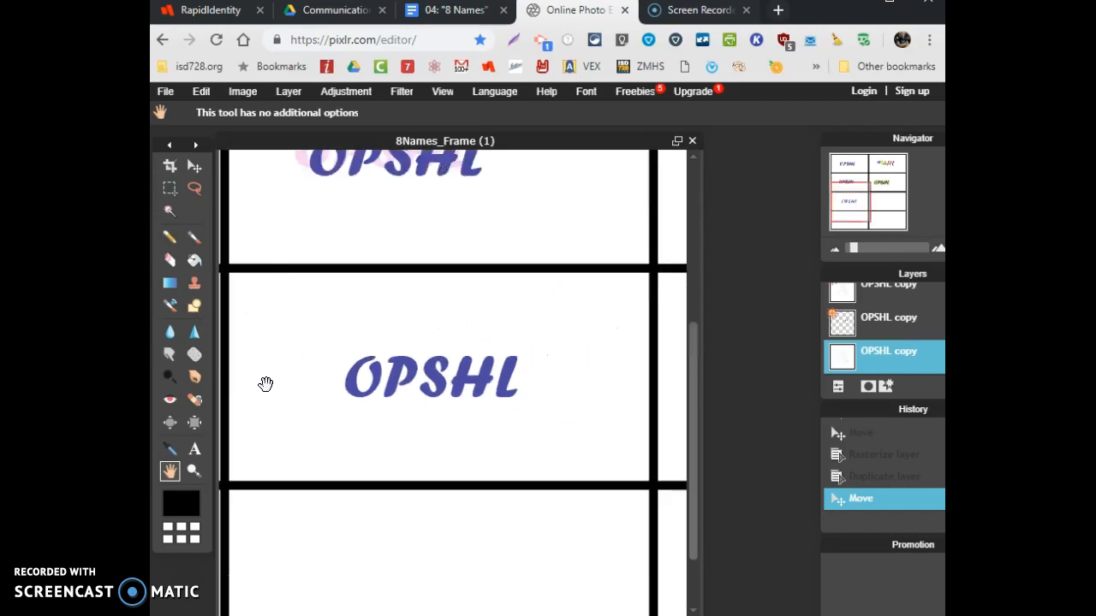
left_click(669, 412)
right_click(875, 354)
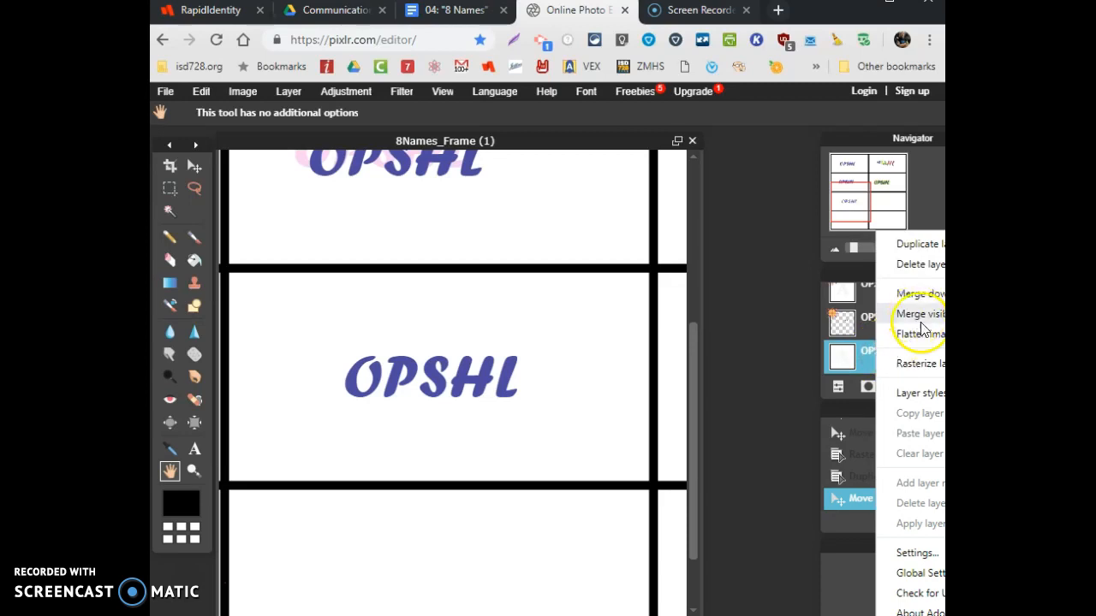
left_click(944, 365)
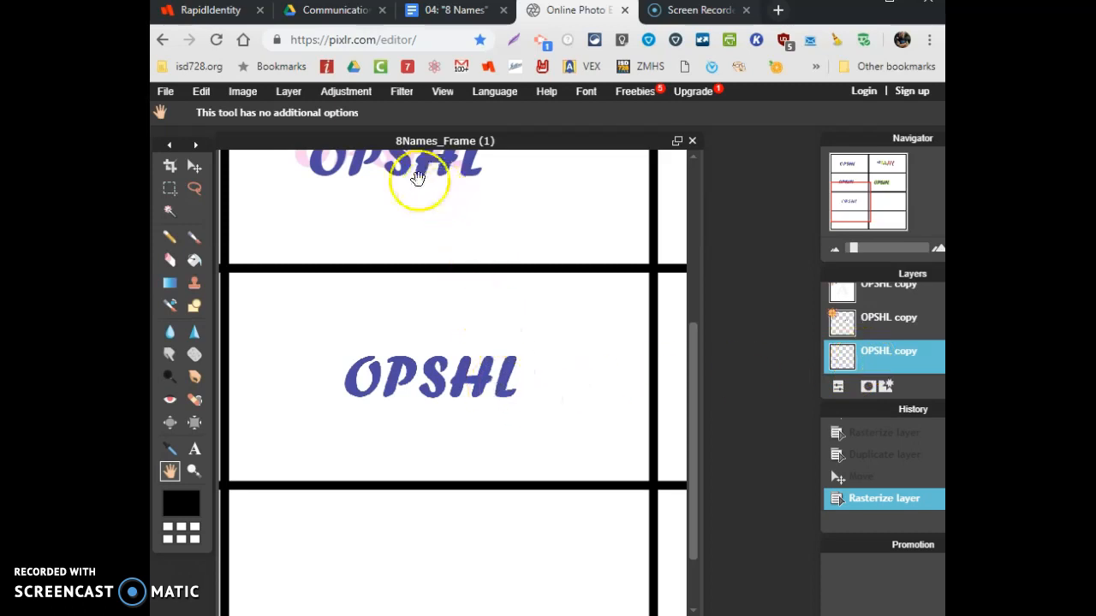
- Free distort the name in box five, pulling its corners outward into an enlarged, slanted shape that nearly fills the box
left_click(201, 94)
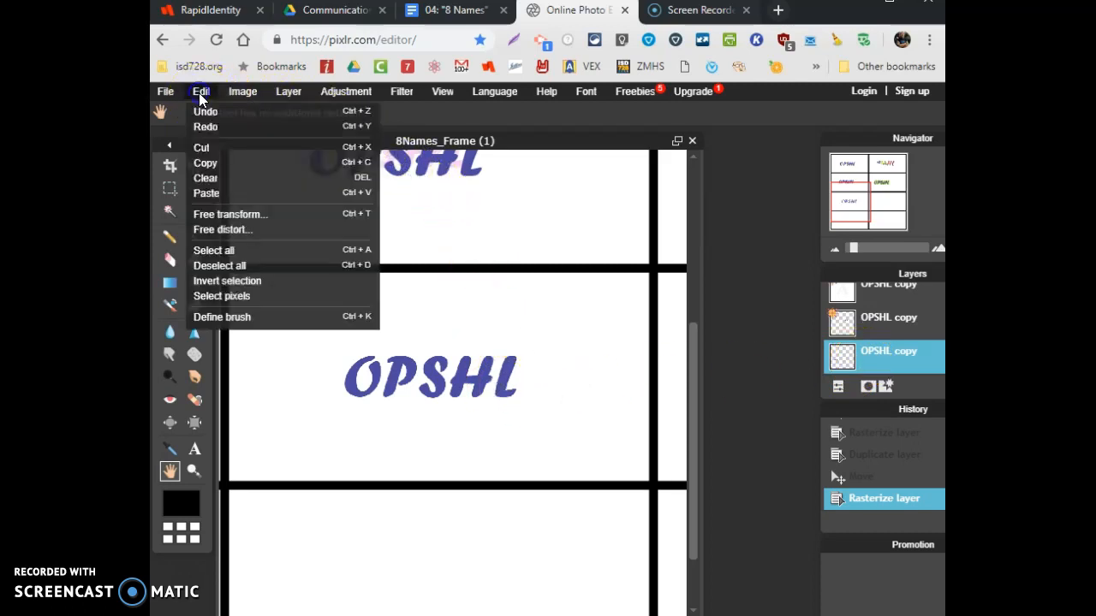
left_click(235, 229)
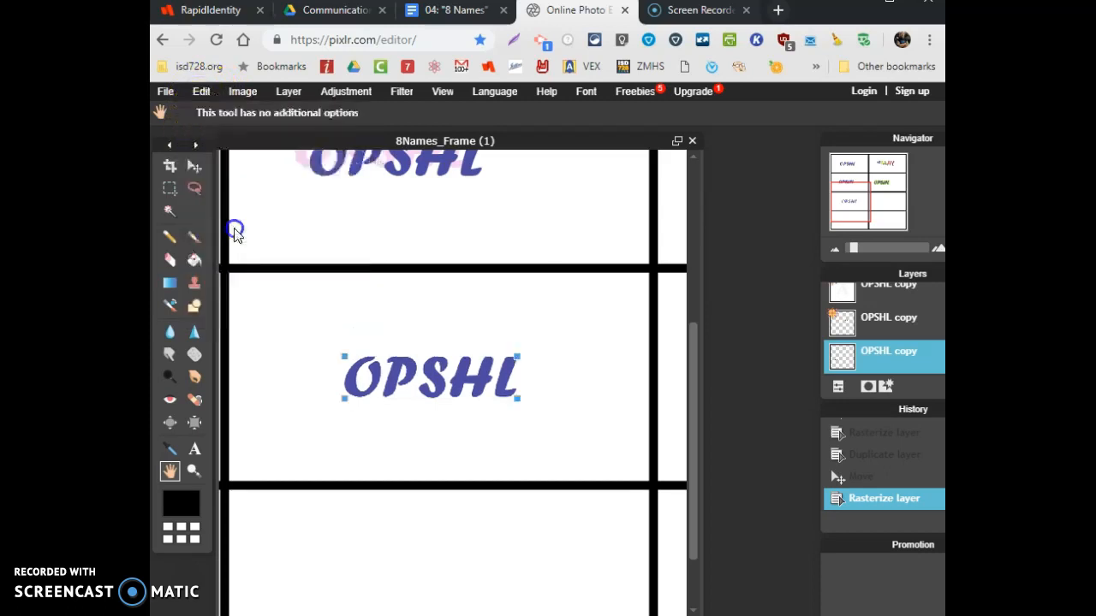
left_click_drag(345, 357, 281, 288)
left_click_drag(343, 397, 333, 466)
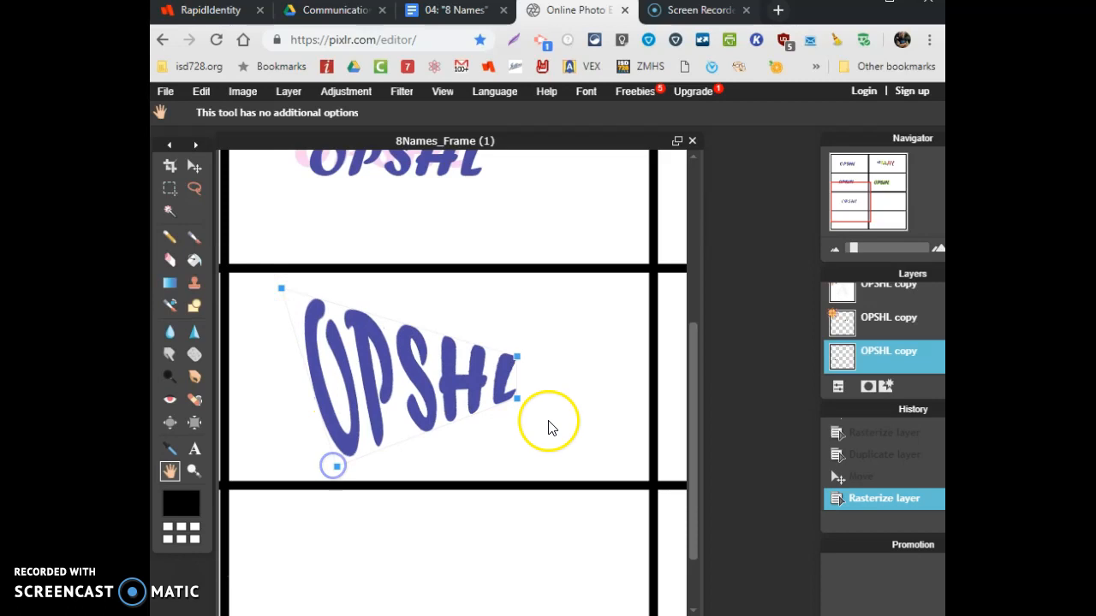
left_click_drag(517, 397, 624, 451)
left_click_drag(517, 354, 502, 291)
left_click(301, 282)
left_click_drag(282, 289, 227, 326)
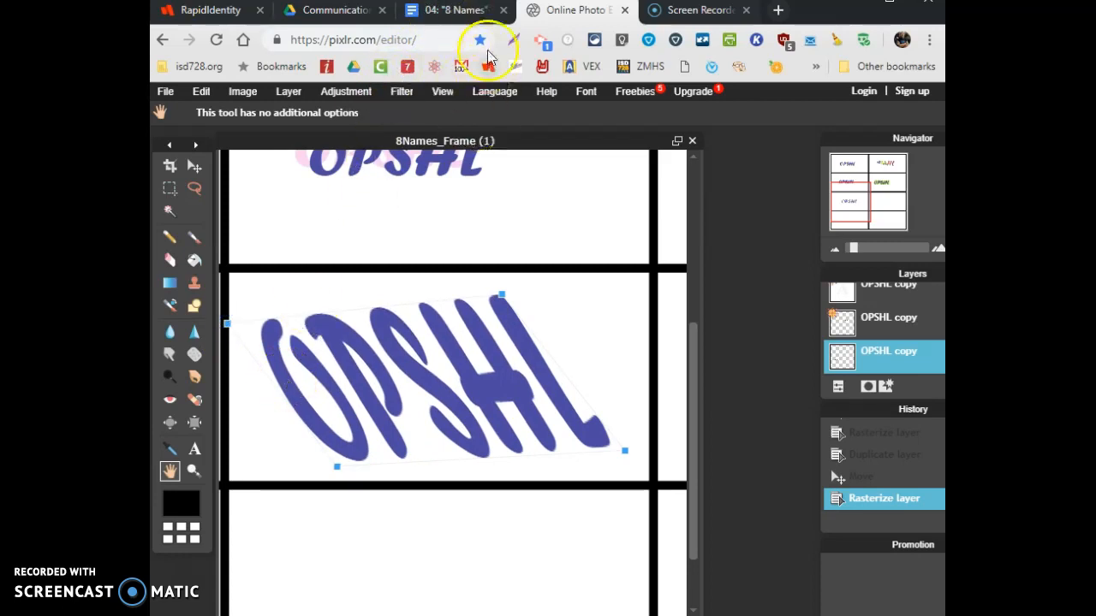
- Review the Box#6 instructions in the assignment document, return to Pixlr, and apply the free distort in box five
left_click(459, 15)
scroll(519, 402, "down", 2)
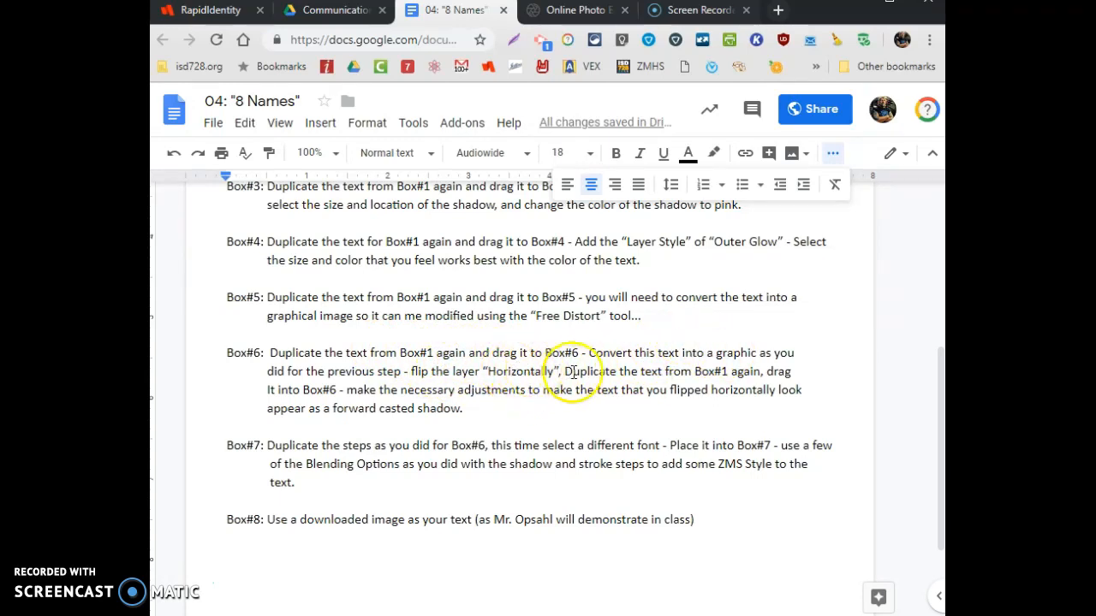
left_click(575, 10)
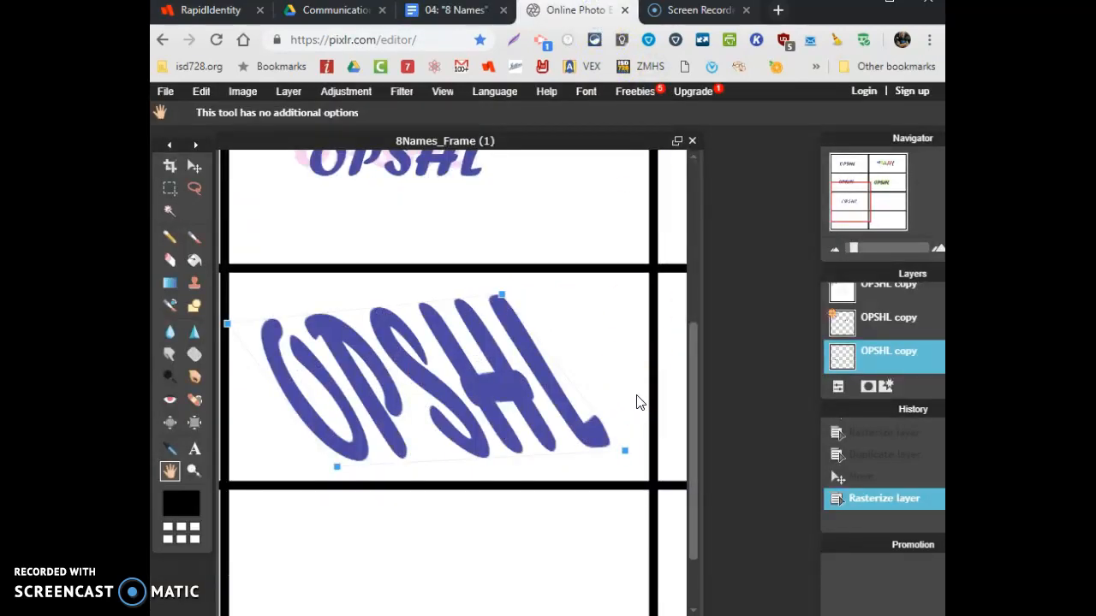
left_click(193, 169)
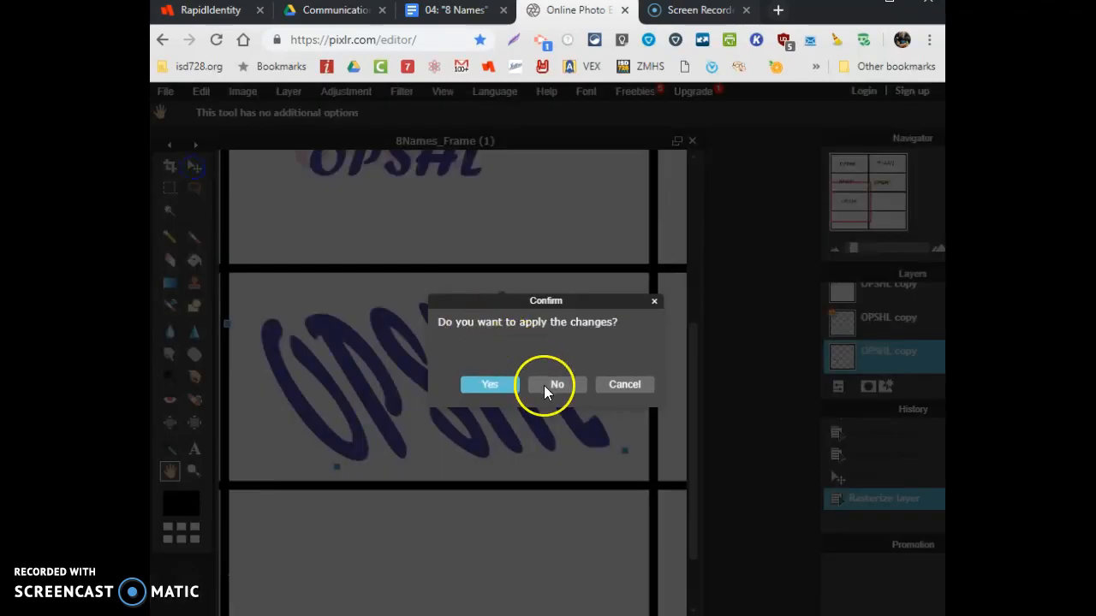
left_click(497, 386)
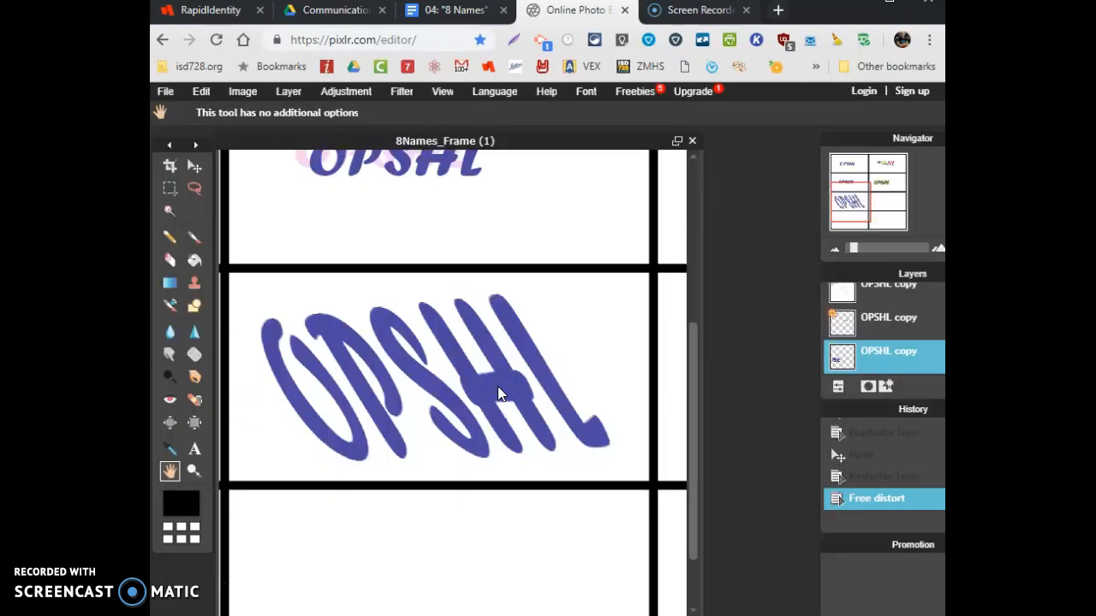
- Duplicate the original name layer from box one and move the copy into box six, roughly centered
scroll(497, 386, "down", 3)
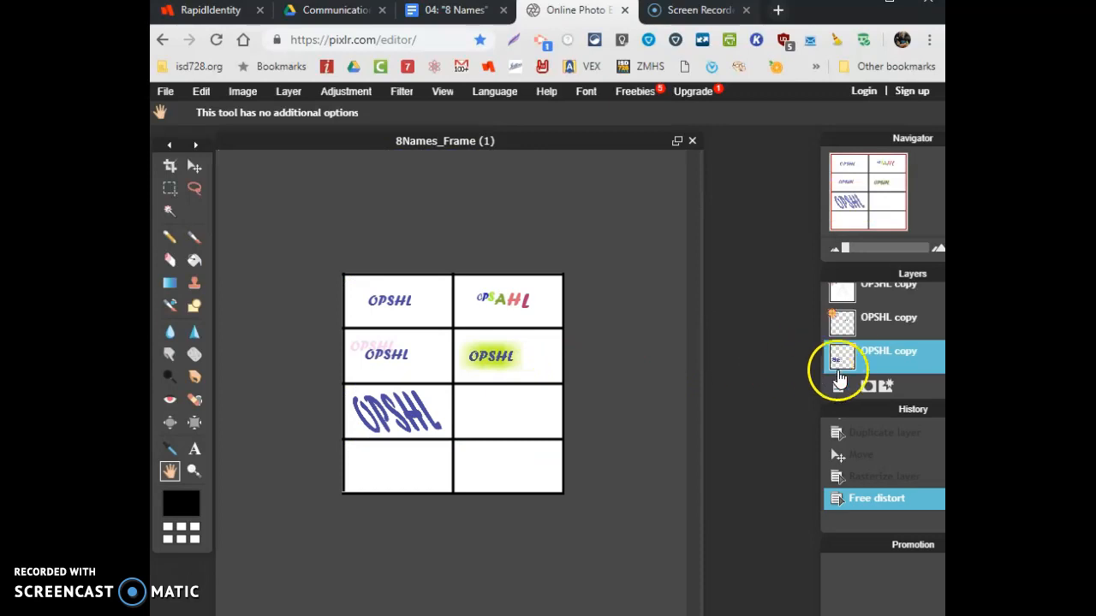
scroll(861, 349, "up", 3)
scroll(884, 340, "down", 3)
scroll(884, 341, "down", 2)
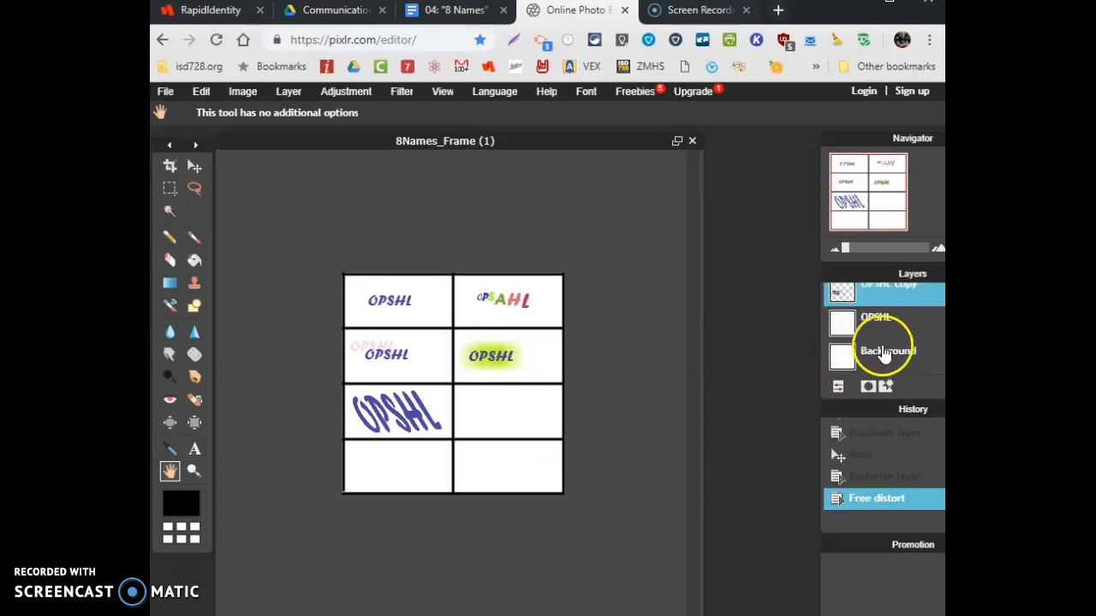
left_click(886, 322)
right_click(873, 331)
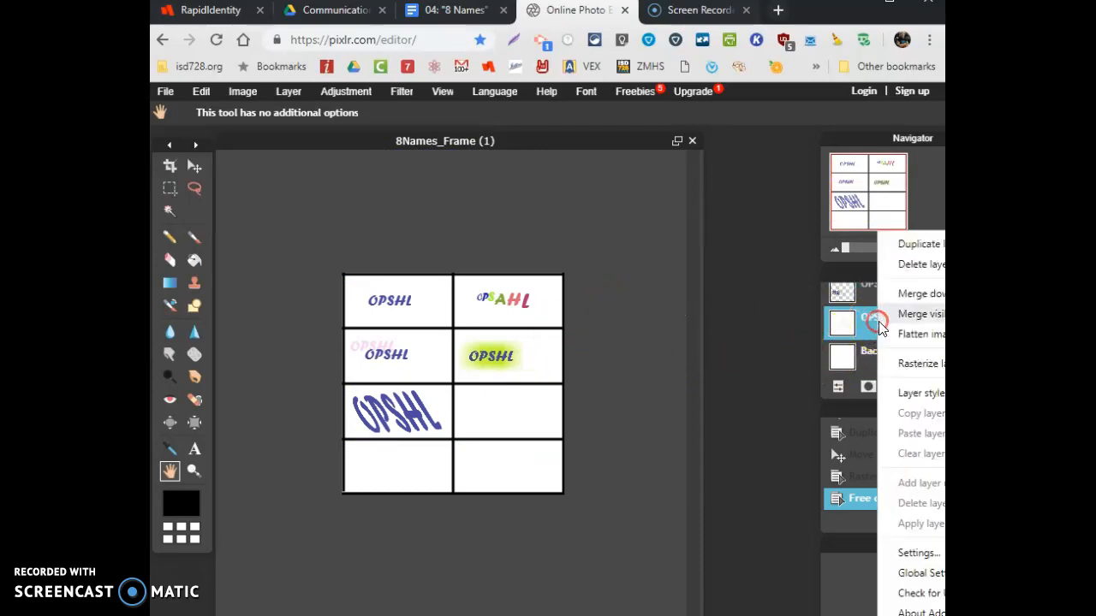
left_click(923, 244)
left_click(194, 165)
left_click_drag(420, 317, 523, 418)
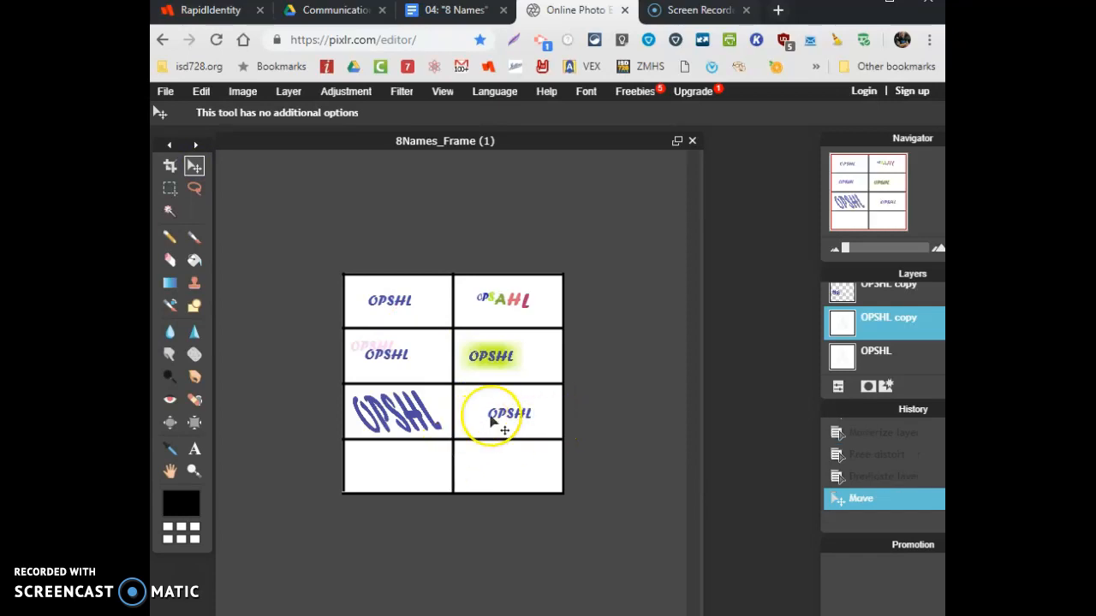
- Duplicate the name in box six and move the copy directly below it, slightly offset to the left
scroll(491, 420, "up", 4)
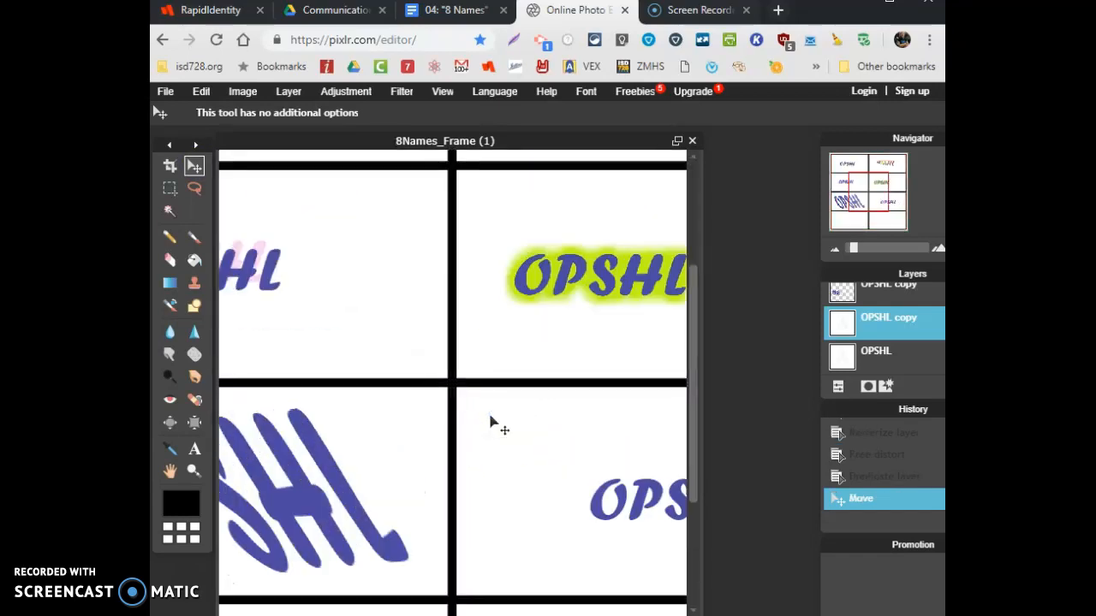
left_click(170, 470)
left_click_drag(445, 526, 261, 440)
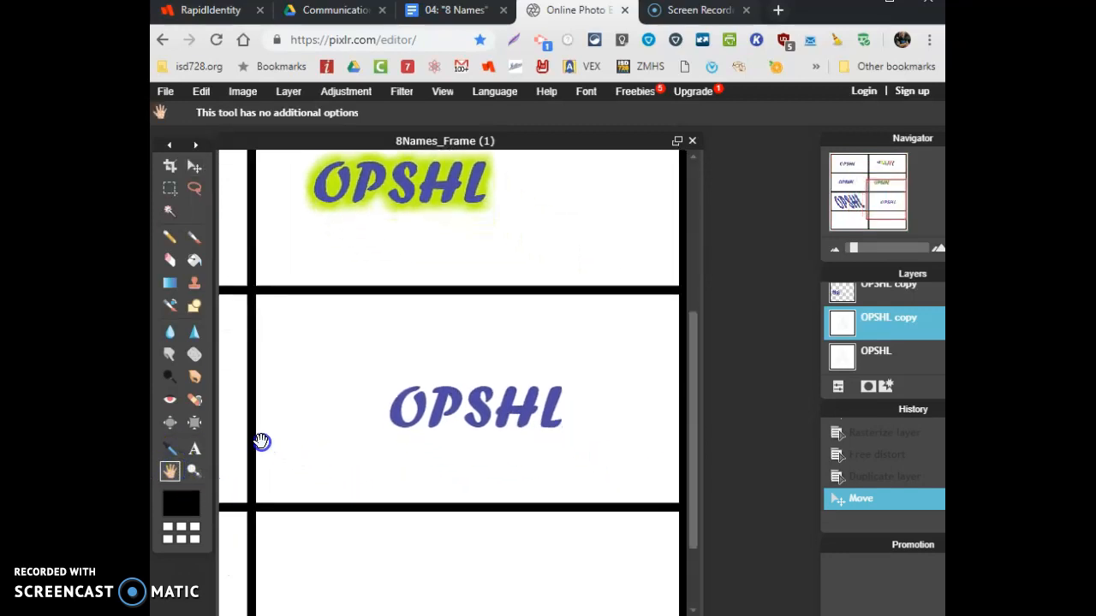
right_click(872, 323)
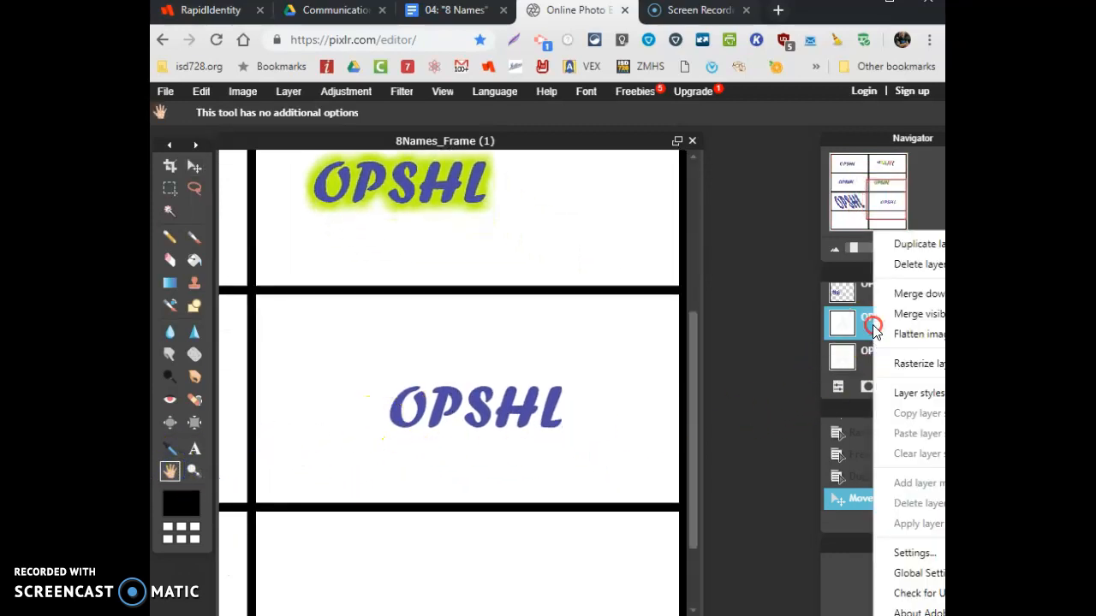
left_click(925, 245)
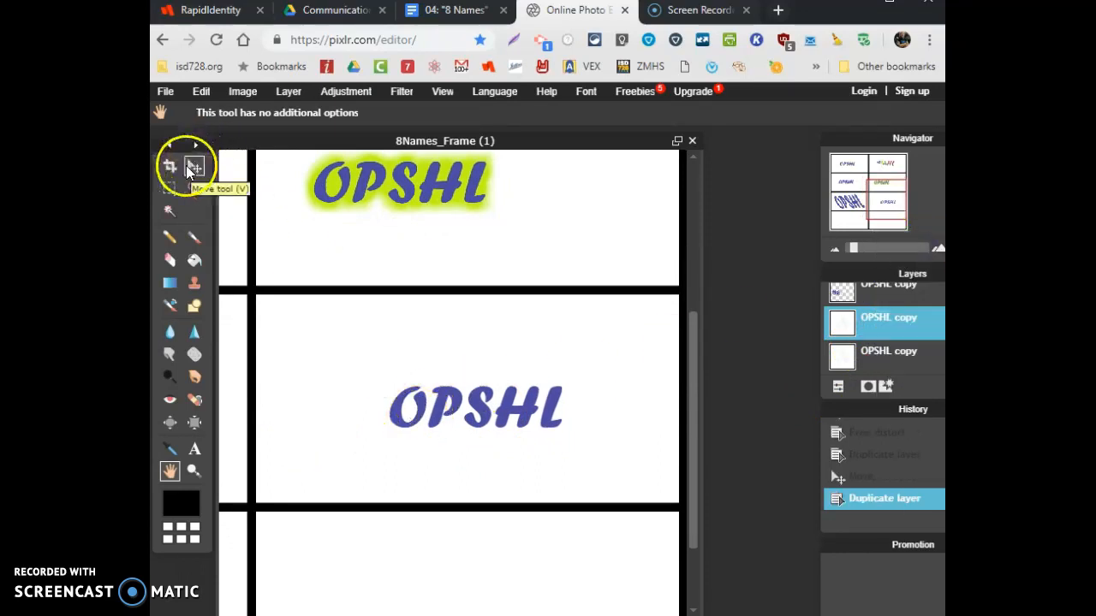
left_click_drag(403, 418, 389, 485)
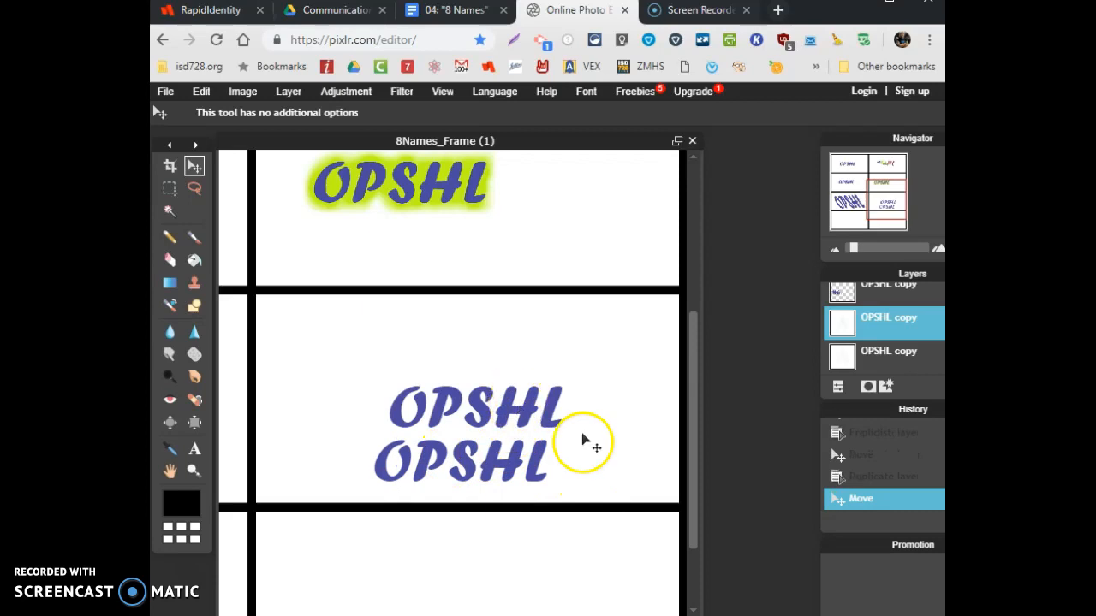
right_click(875, 328)
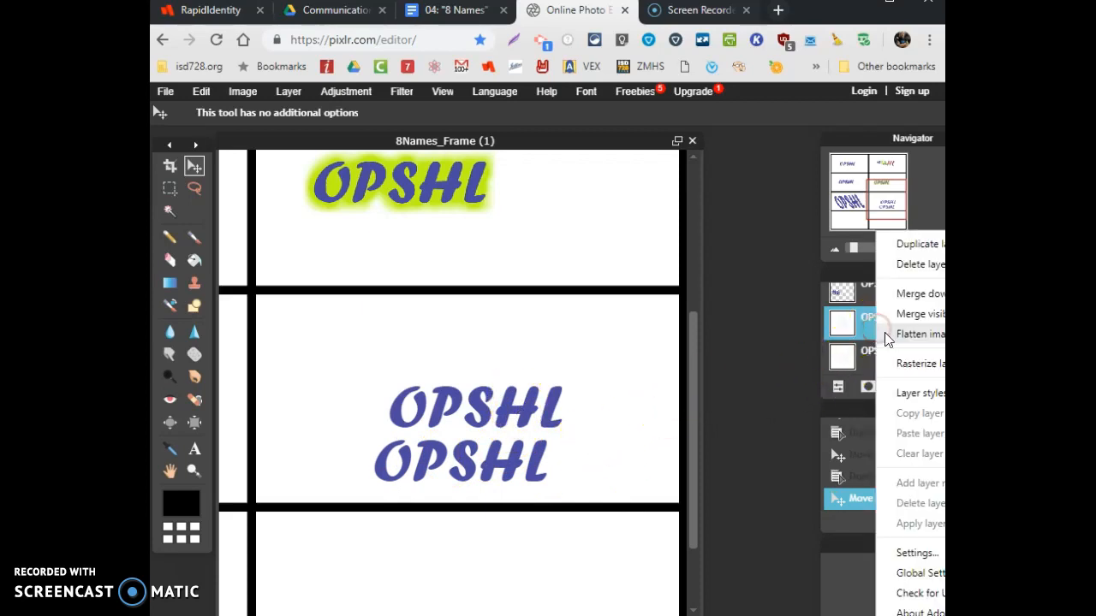
left_click(931, 367)
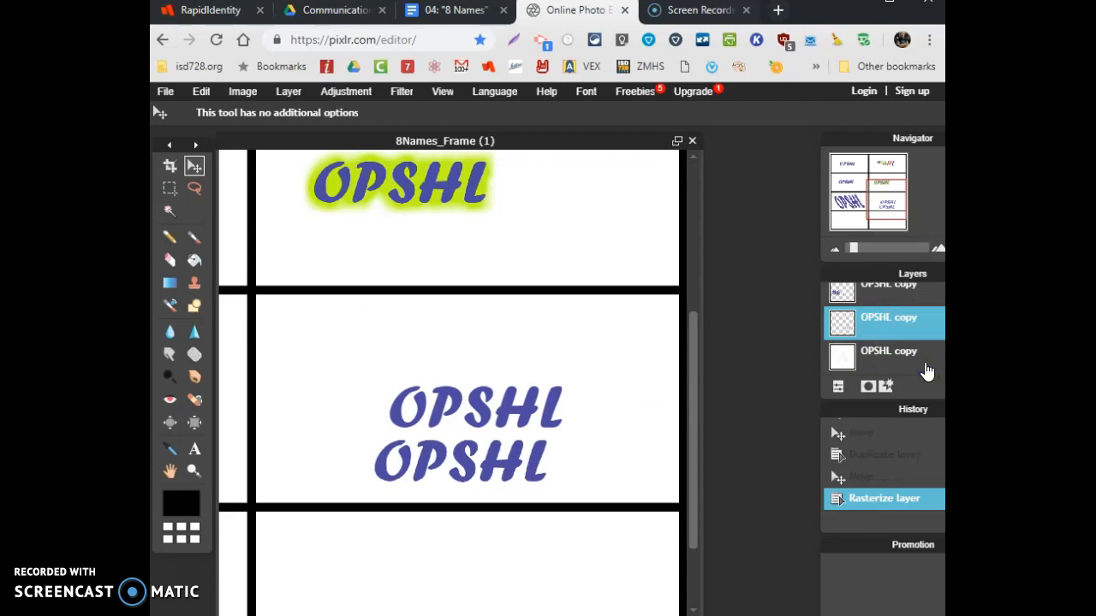
key("ctrl+z")
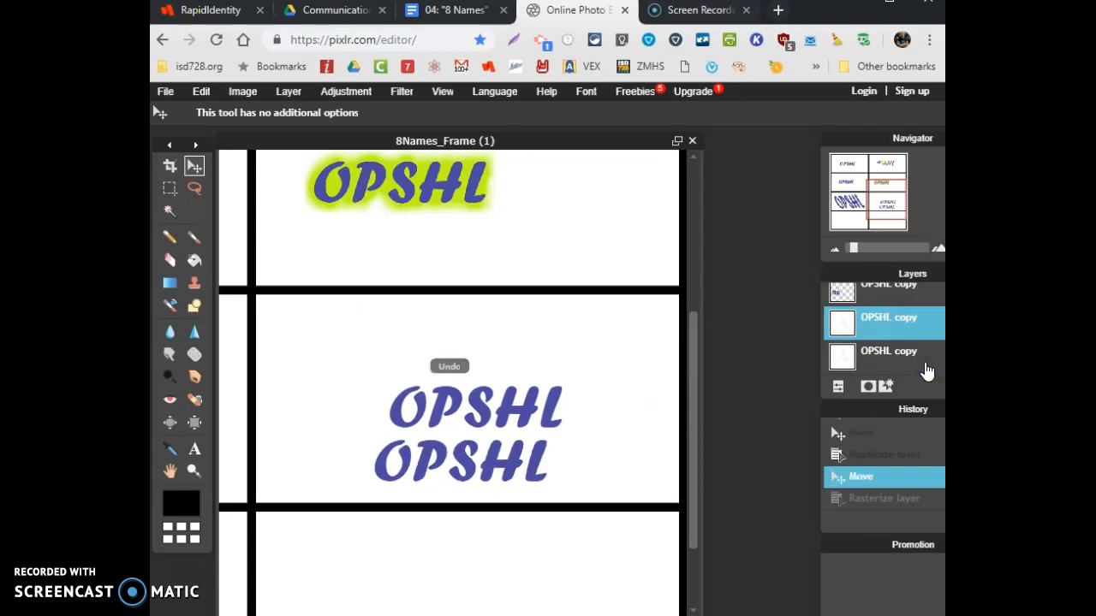
- Change the text color of the lower name in box six to dark navy 1e1d30
left_click(915, 356)
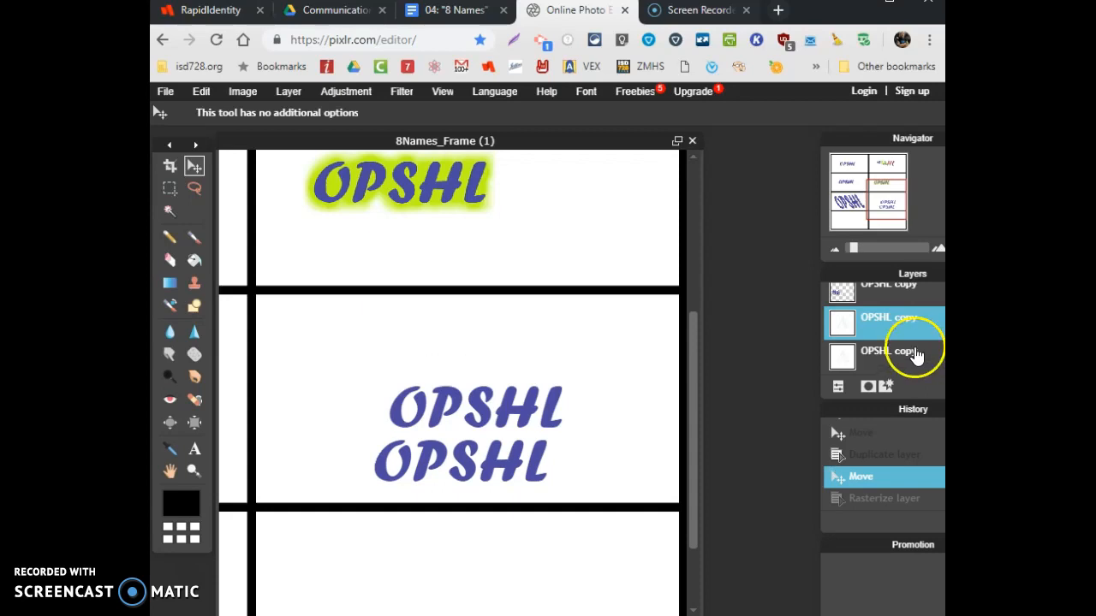
left_click(900, 334)
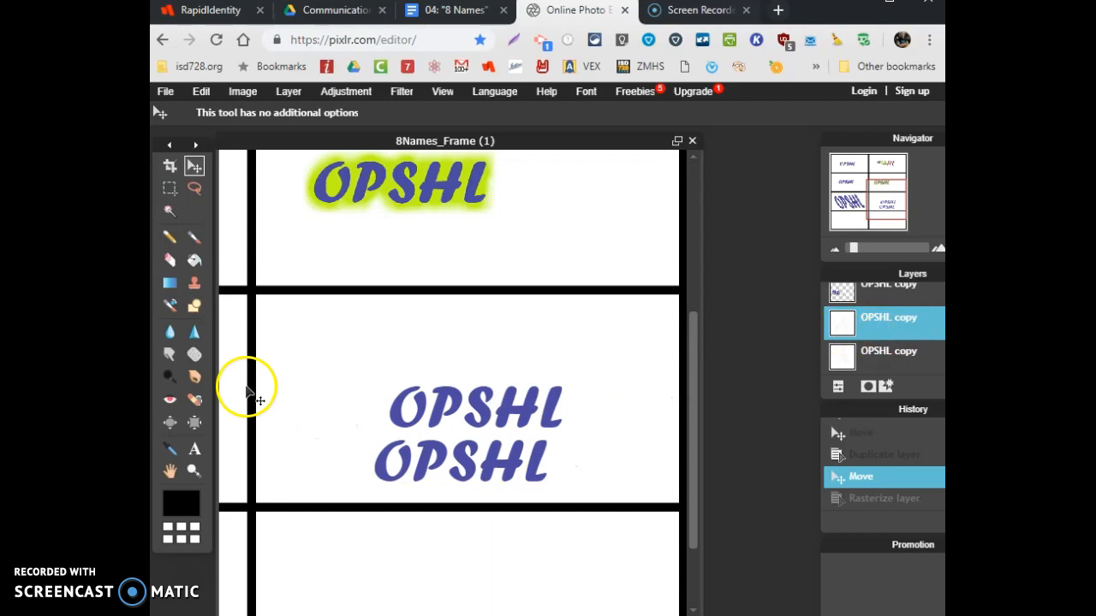
left_click(194, 450)
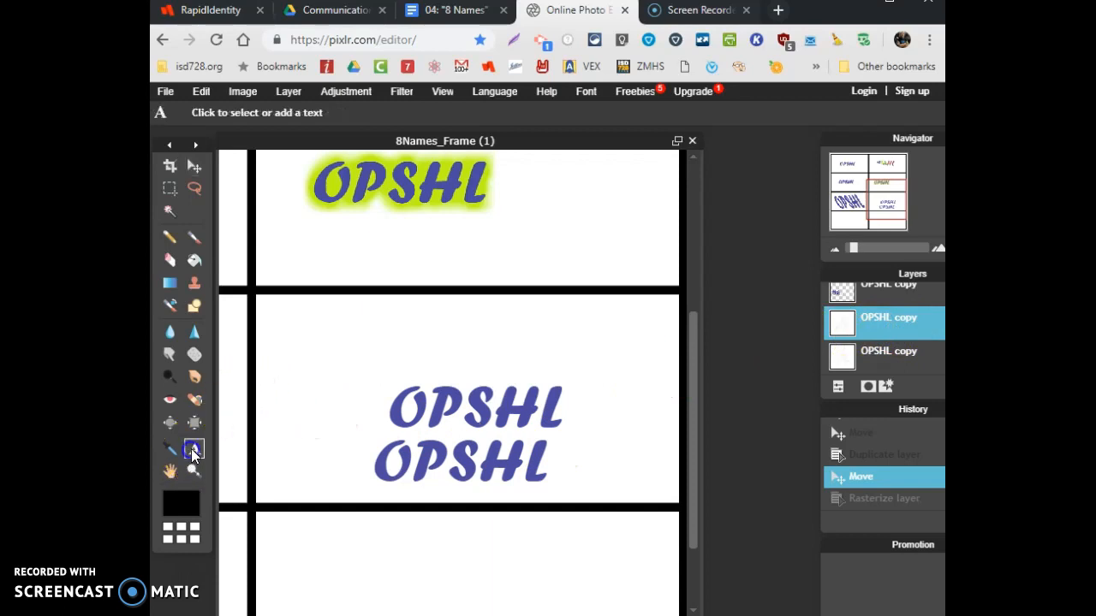
left_click(450, 472)
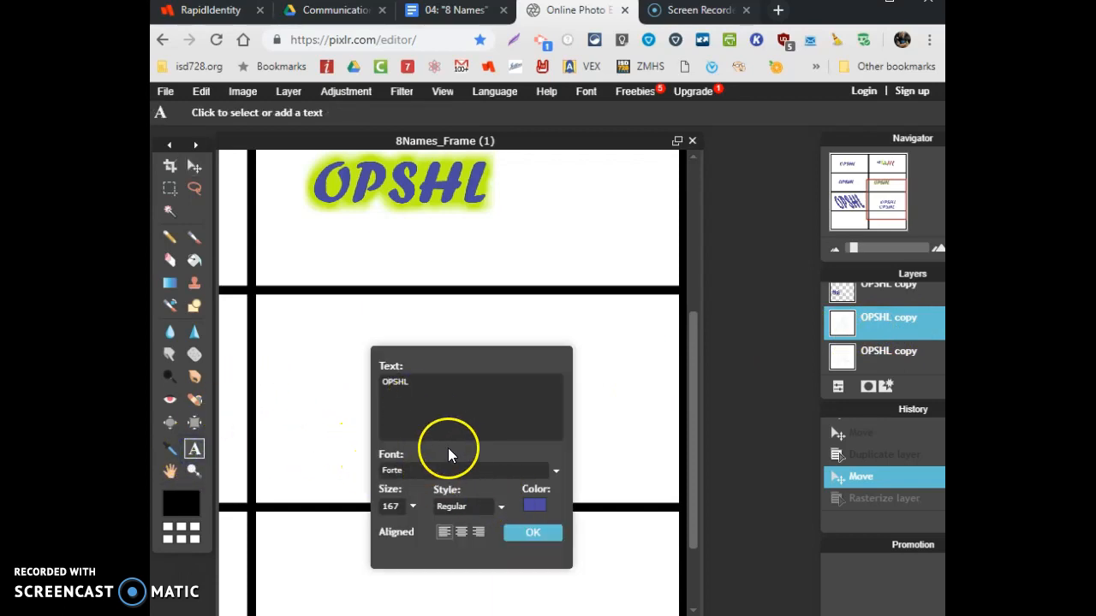
left_click(530, 503)
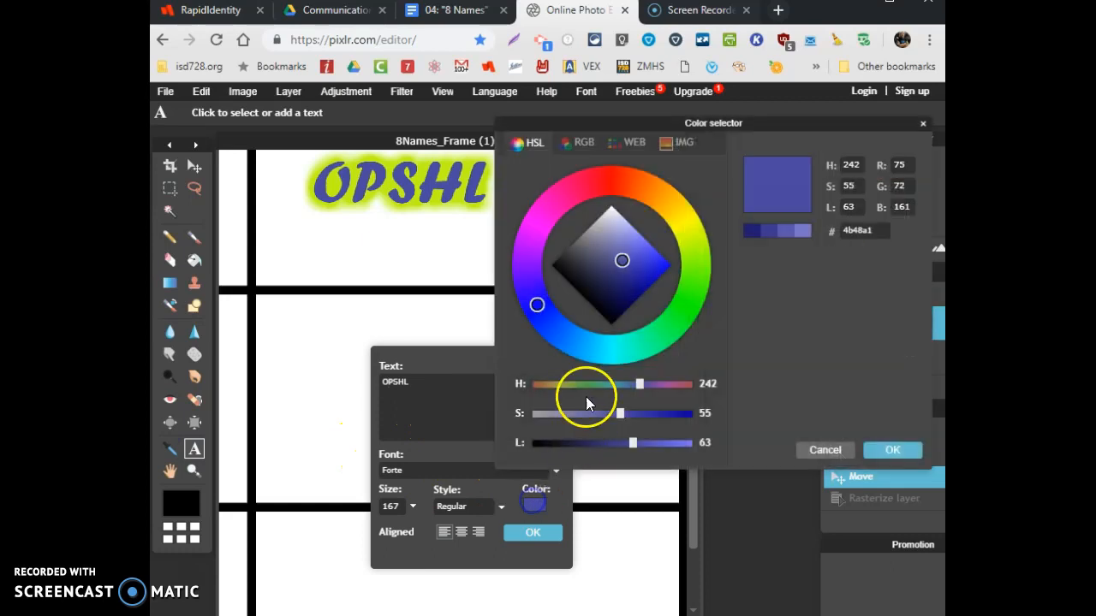
left_click(604, 298)
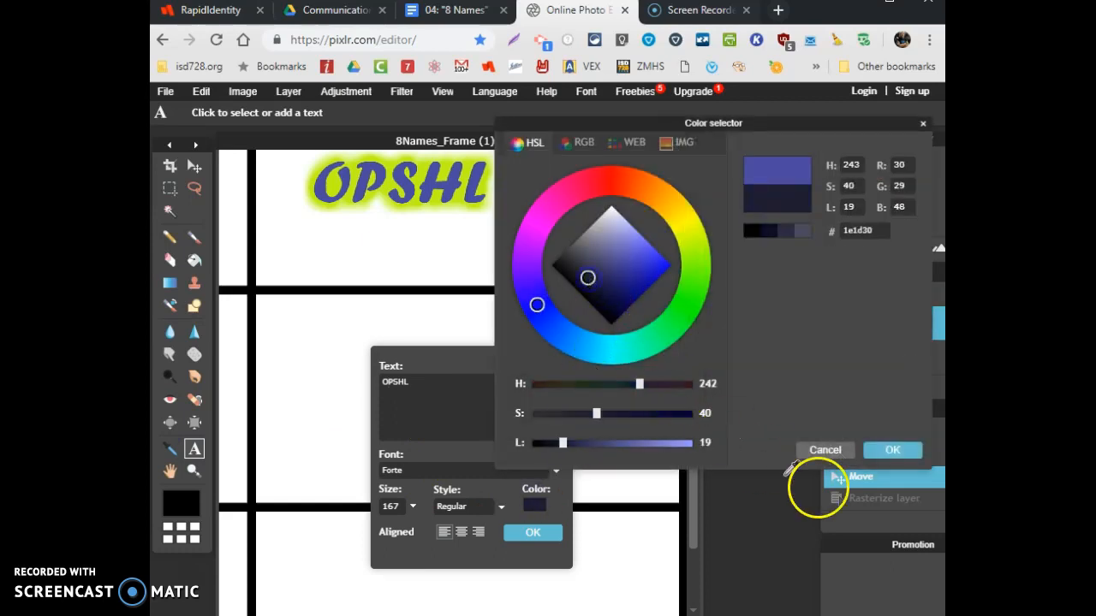
left_click(892, 450)
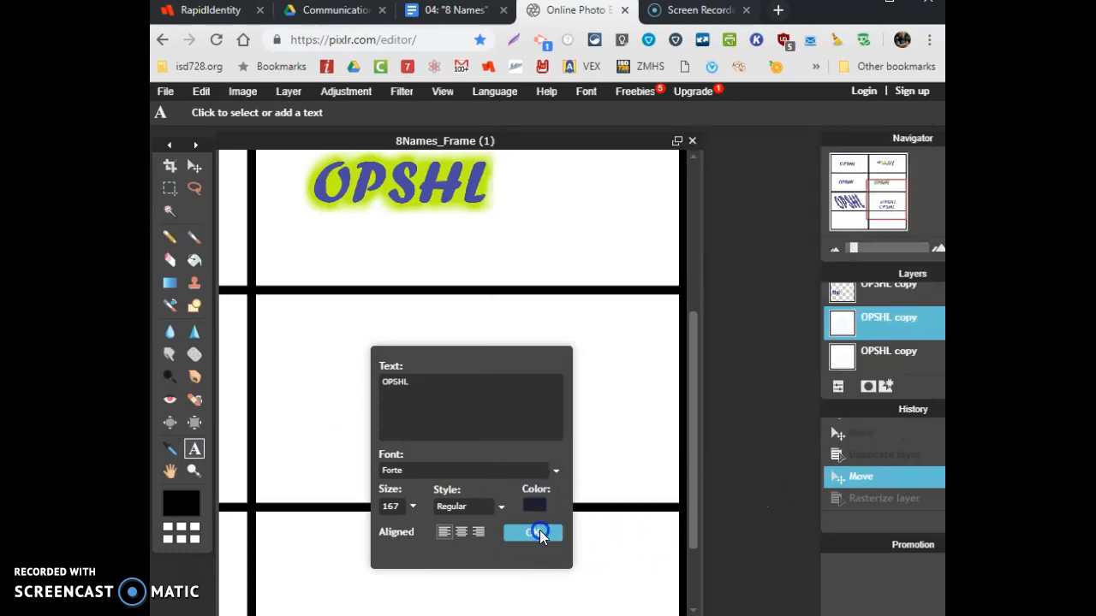
left_click(537, 531)
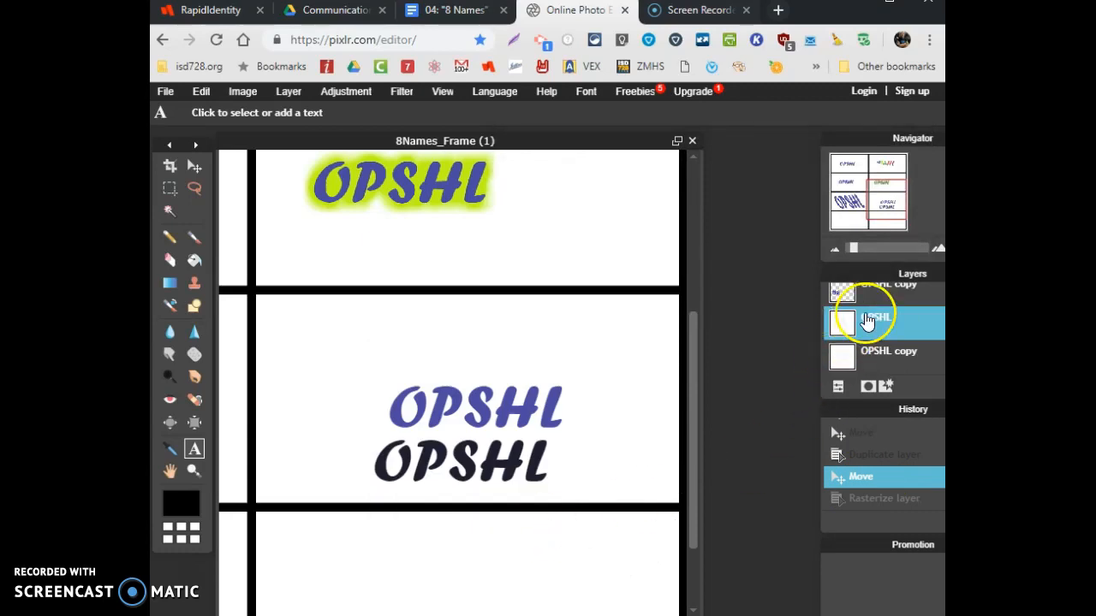
- Rasterize the layer of the dark lower name in box six
left_click(194, 166)
left_click(889, 326)
right_click(890, 328)
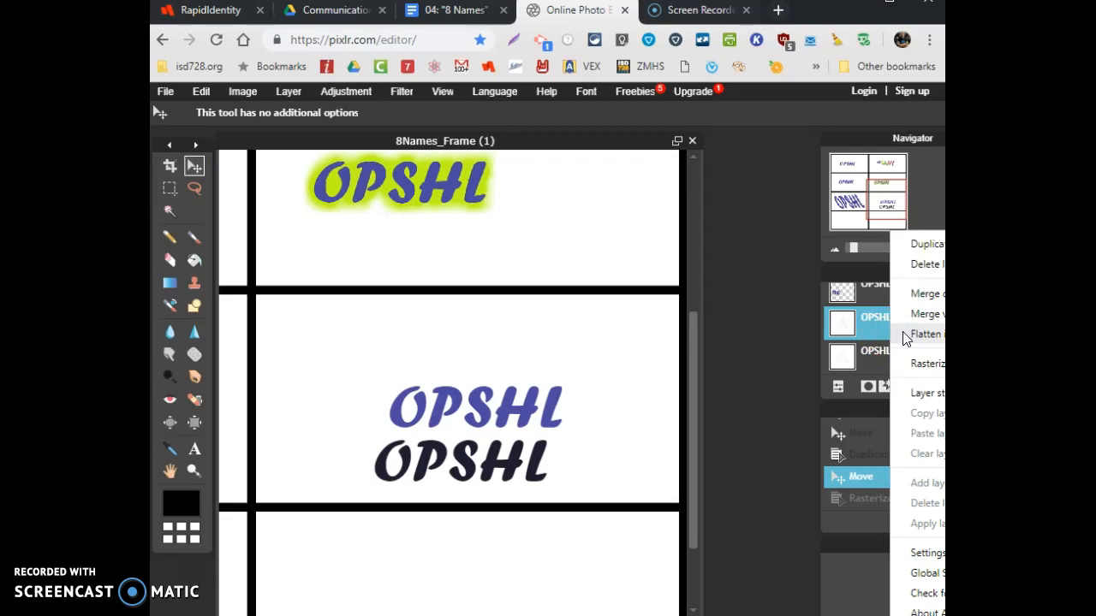
left_click(874, 325)
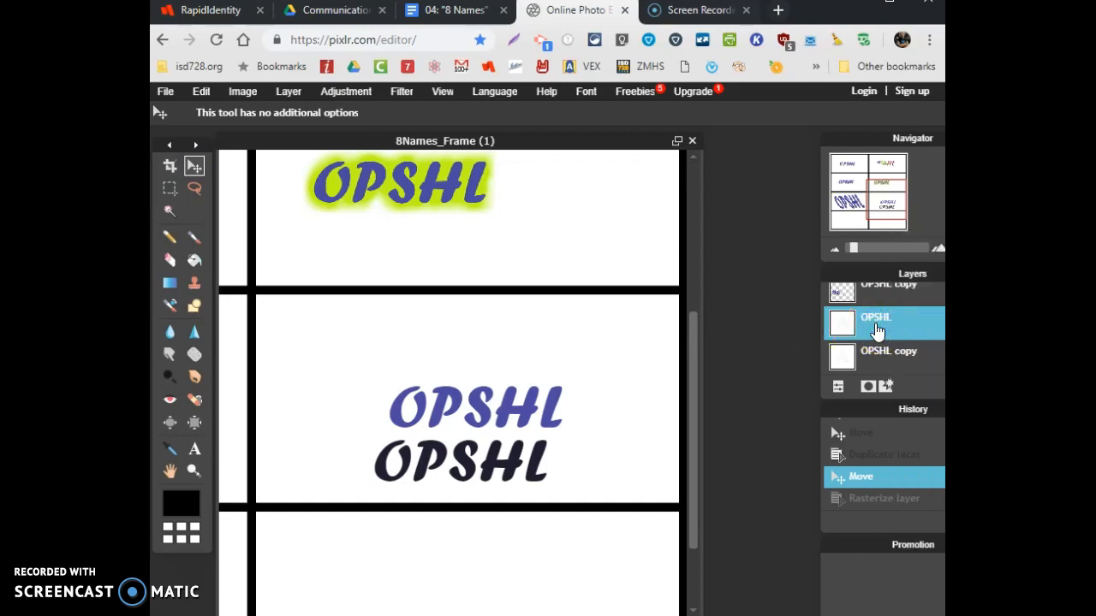
left_click(877, 330)
scroll(878, 331, "down", 2)
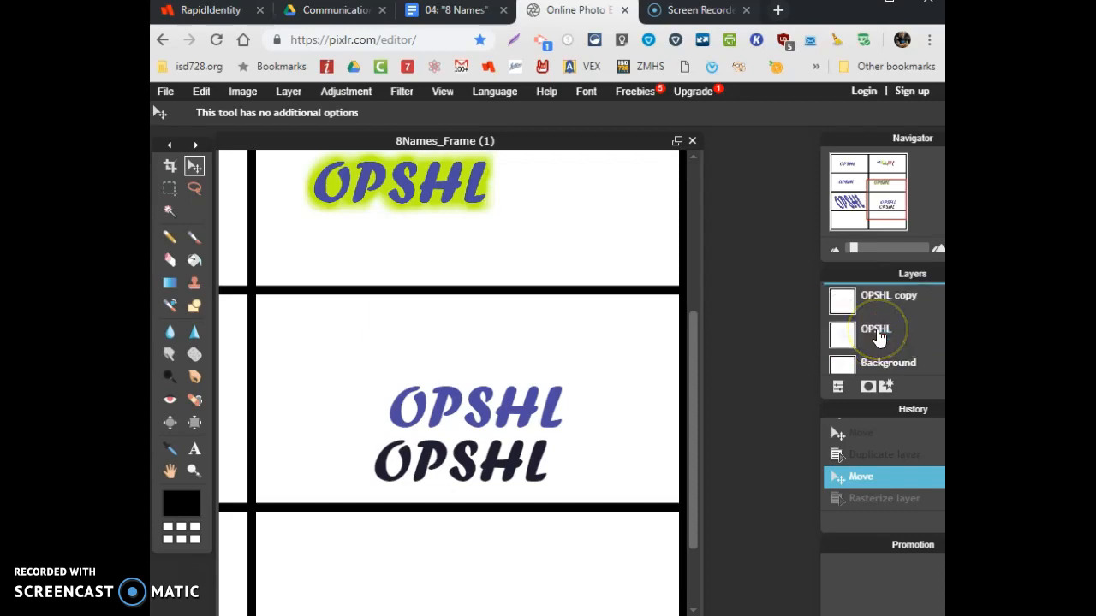
scroll(877, 330, "up", 1)
scroll(881, 343, "up", 1)
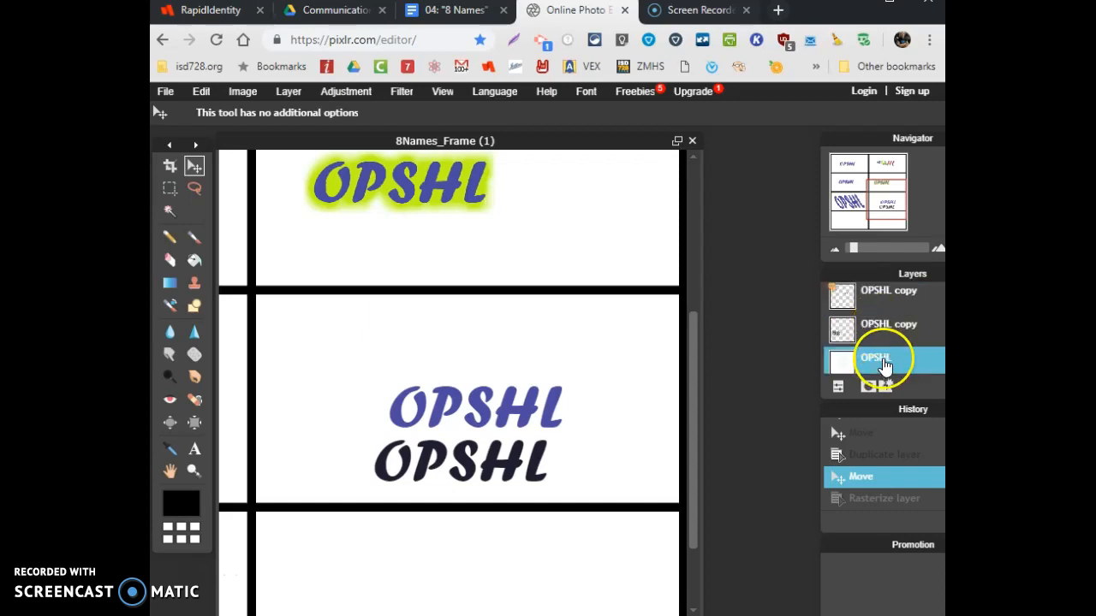
right_click(884, 360)
left_click(924, 364)
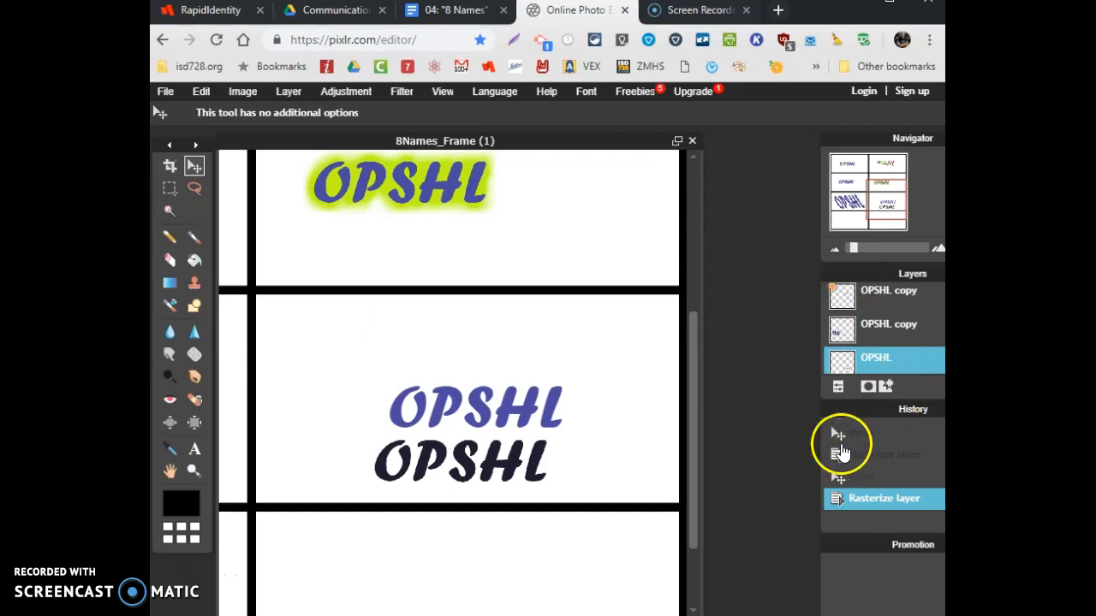
- Try flipping the dark name layer in box six horizontally, and undo the flip
left_click(202, 91)
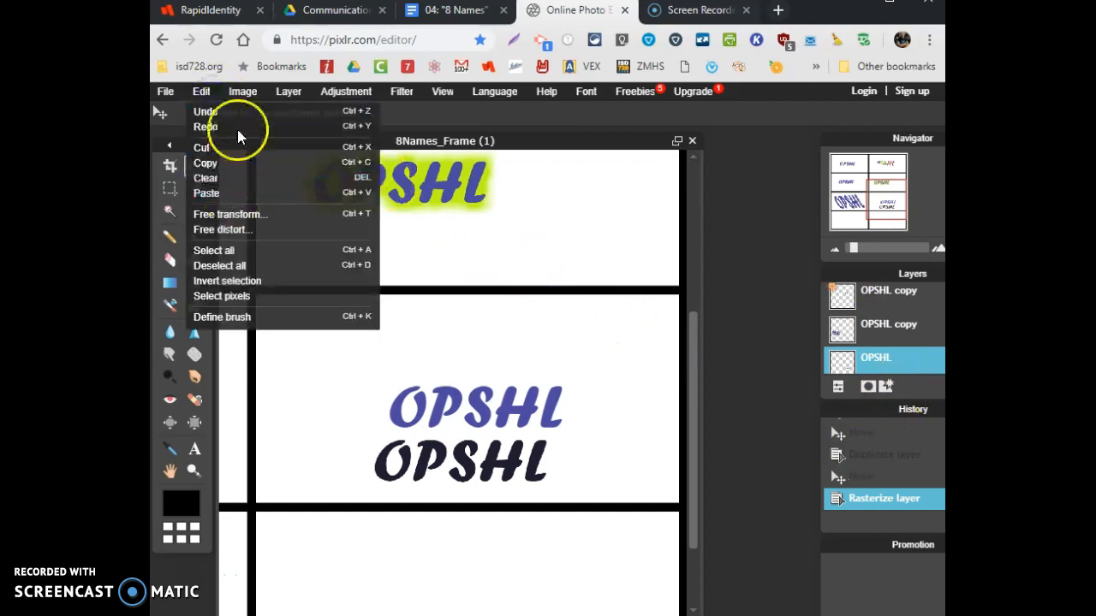
left_click(233, 94)
left_click(284, 91)
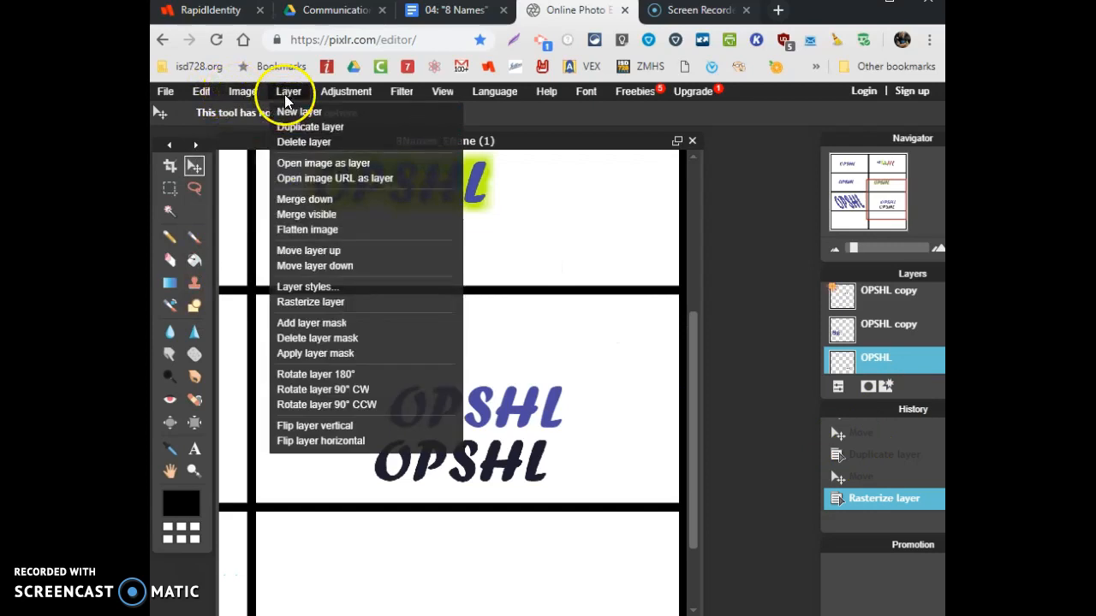
left_click(339, 442)
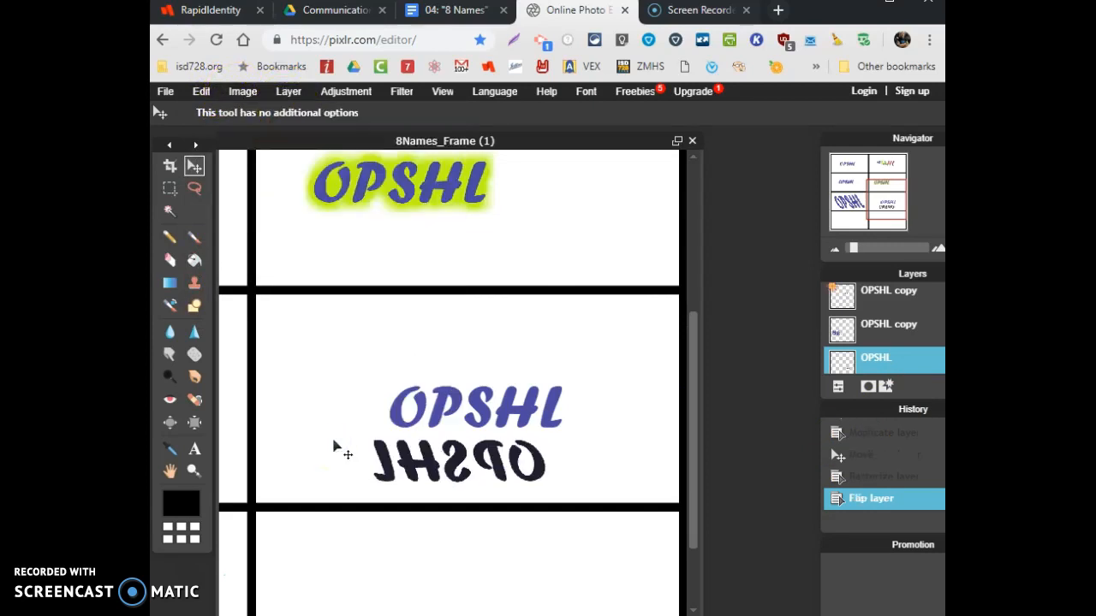
key("ctrl+z")
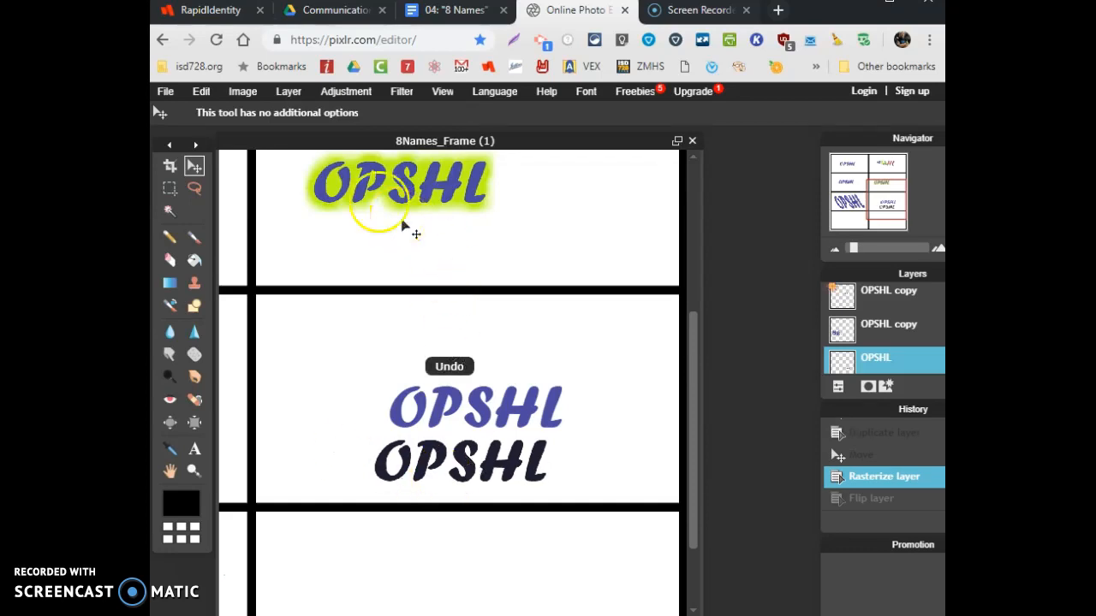
- Flip the dark name layer vertically and move it up directly beneath the blue name in box six
left_click(290, 96)
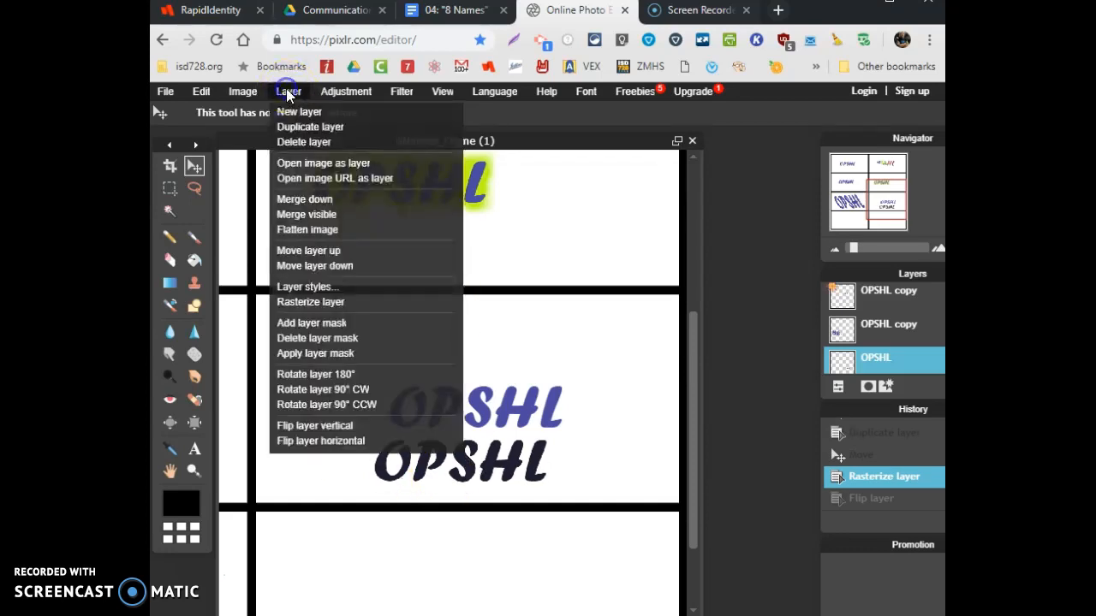
left_click(313, 426)
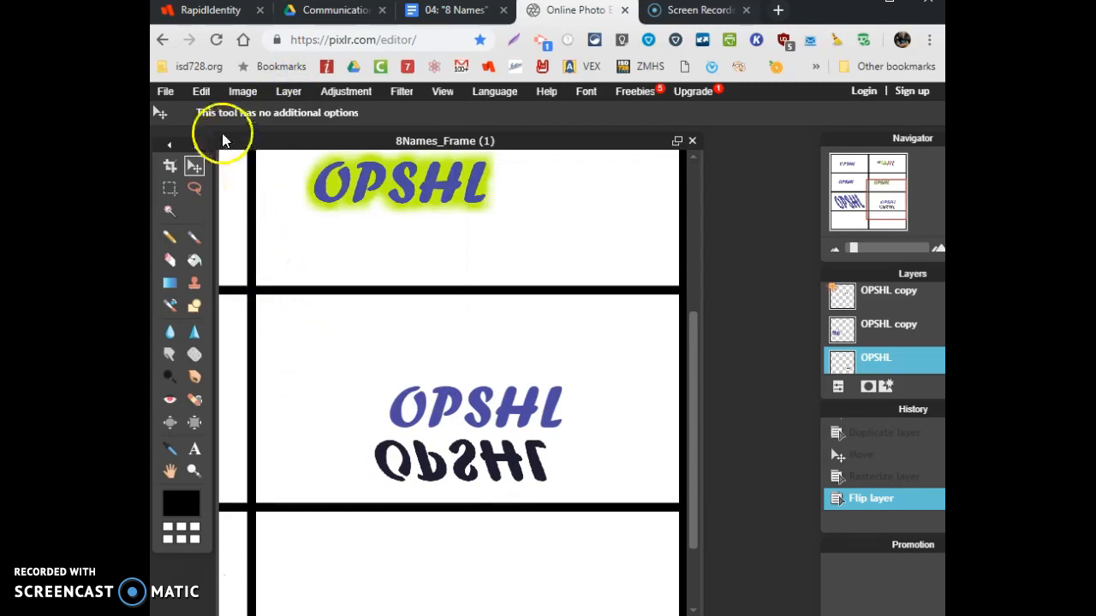
left_click_drag(379, 463, 398, 452)
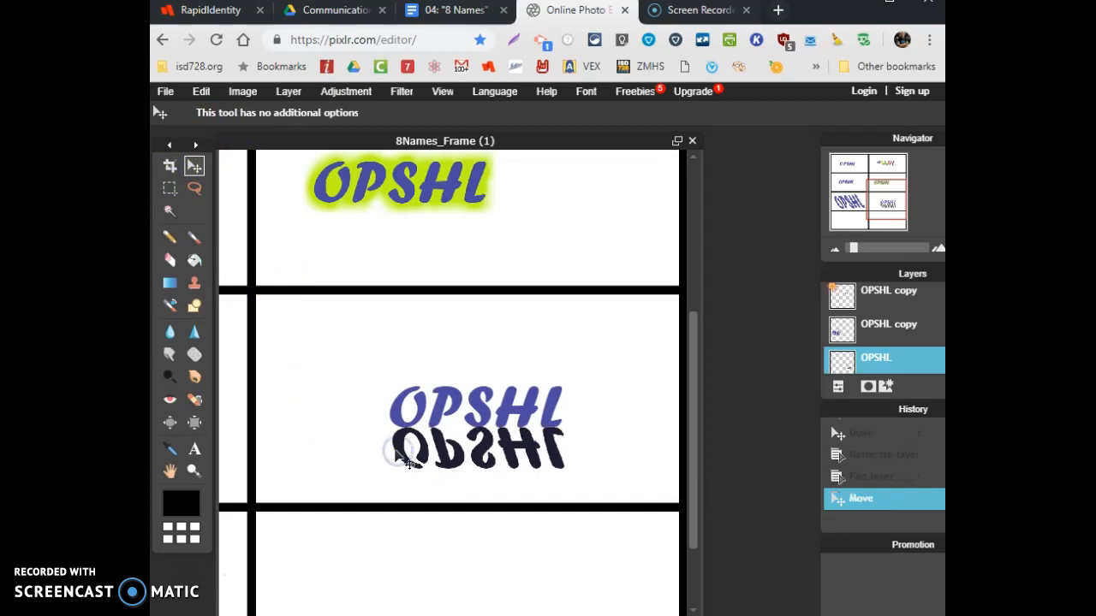
- Free distort the flipped dark name, raising its lower corners and slanting them to the right into a flattened cast shadow, and apply the change
left_click(202, 91)
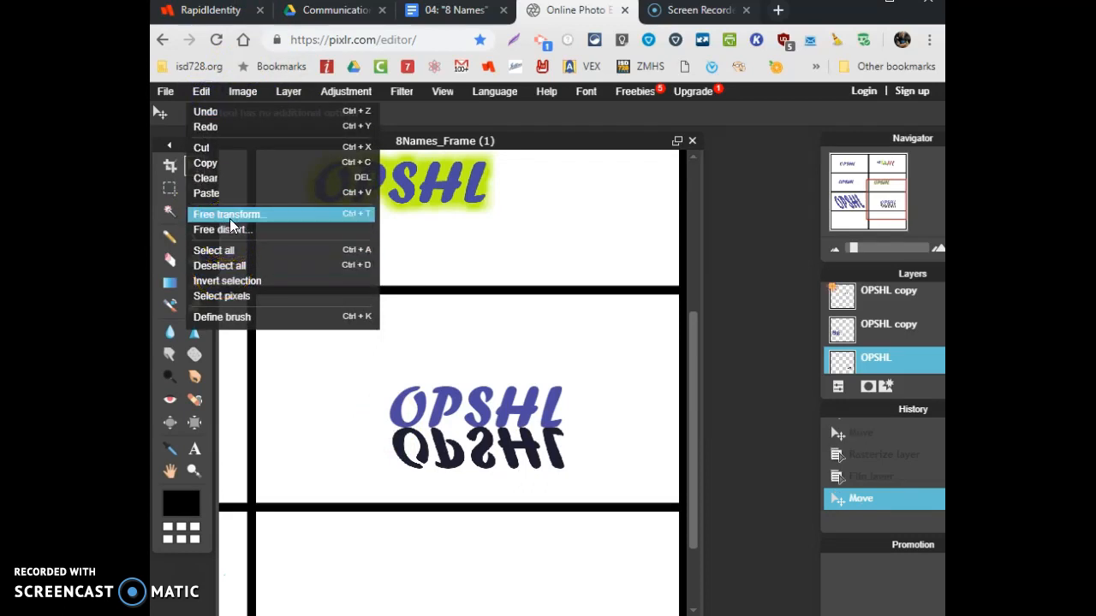
left_click(229, 231)
left_click_drag(563, 465, 568, 459)
left_click_drag(392, 467, 407, 456)
left_click_drag(581, 454, 585, 449)
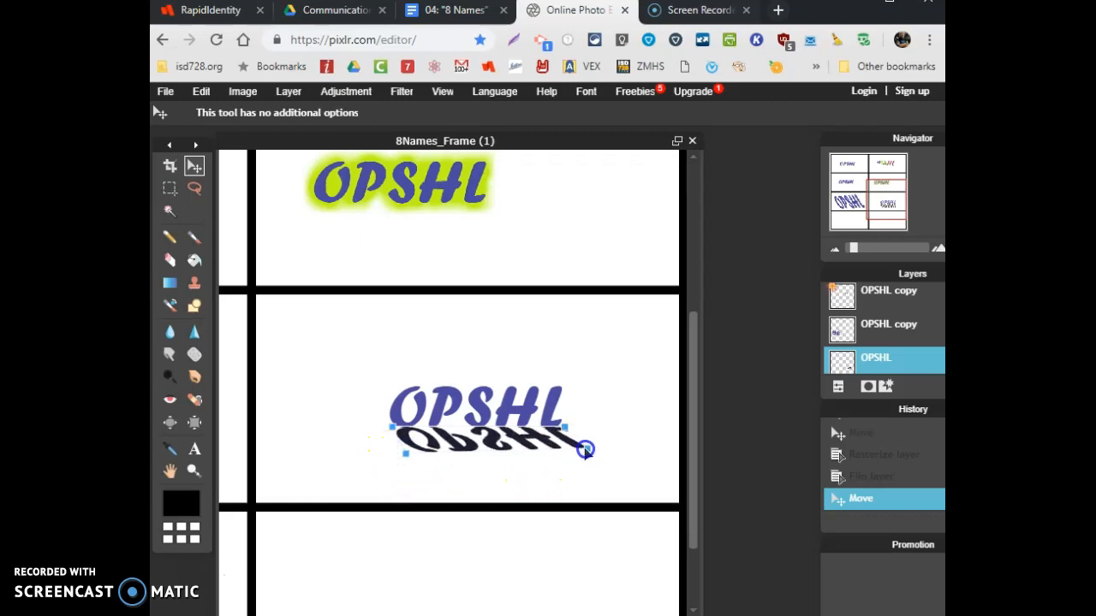
left_click(585, 489)
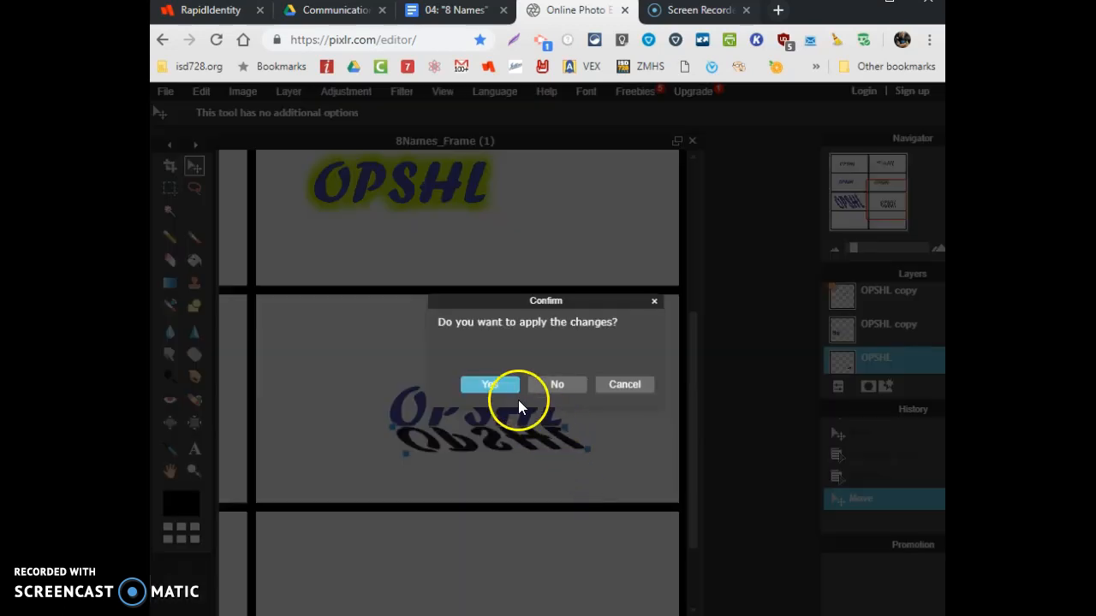
left_click(495, 385)
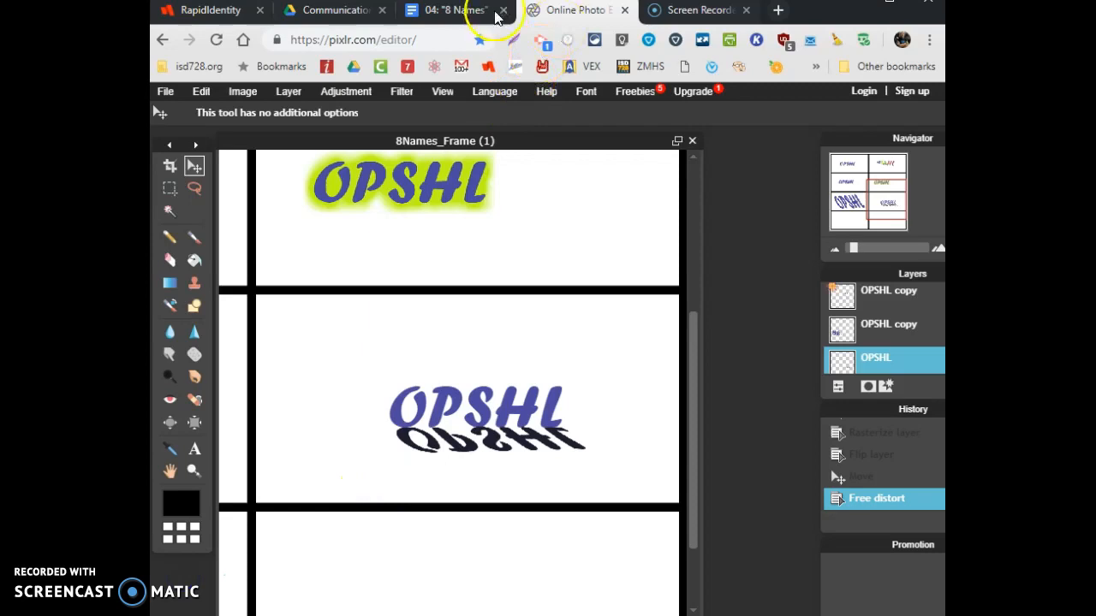
- Switch to the assignment document and replace "Blending Options" with "Layer Styles" in the Box#7 instructions
left_click(462, 11)
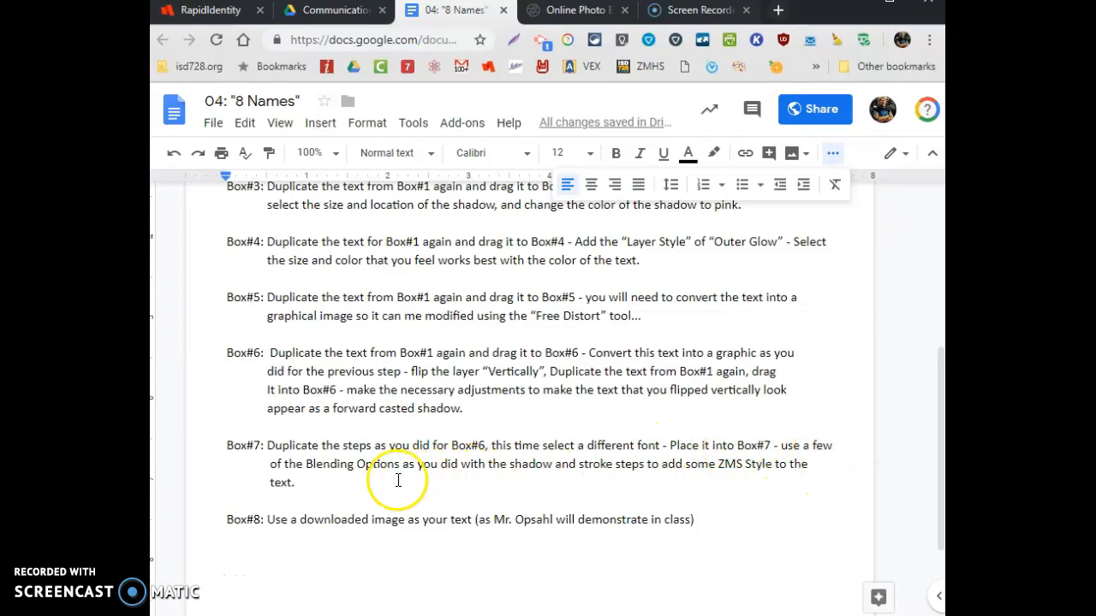
double_click(369, 464)
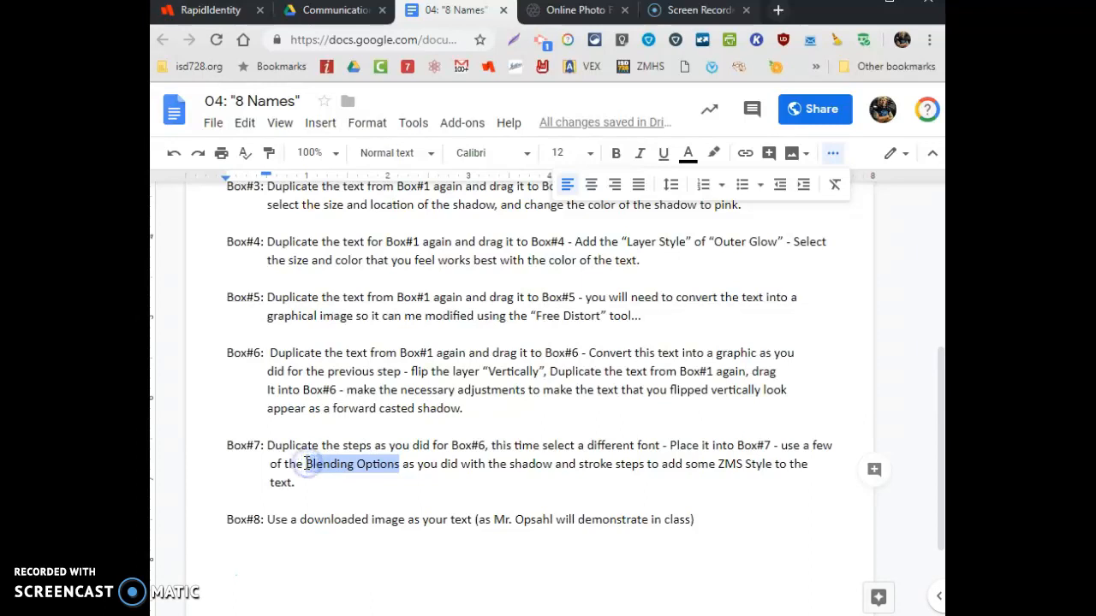
type("Lat")
type("yer ")
type("Styles")
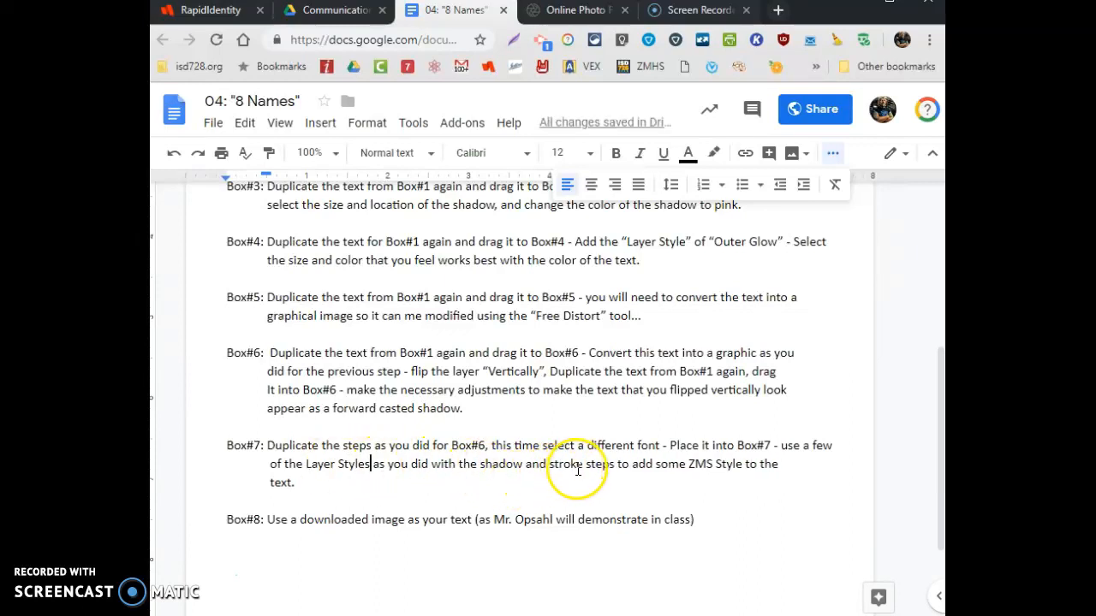
- Replace the word "stroke" with "outer glow" in the Box#7 instructions
key("BackSpace")
key("BackSpace")
key("BackSpace")
key("BackSpace")
key("BackSpace")
key("BackSpace")
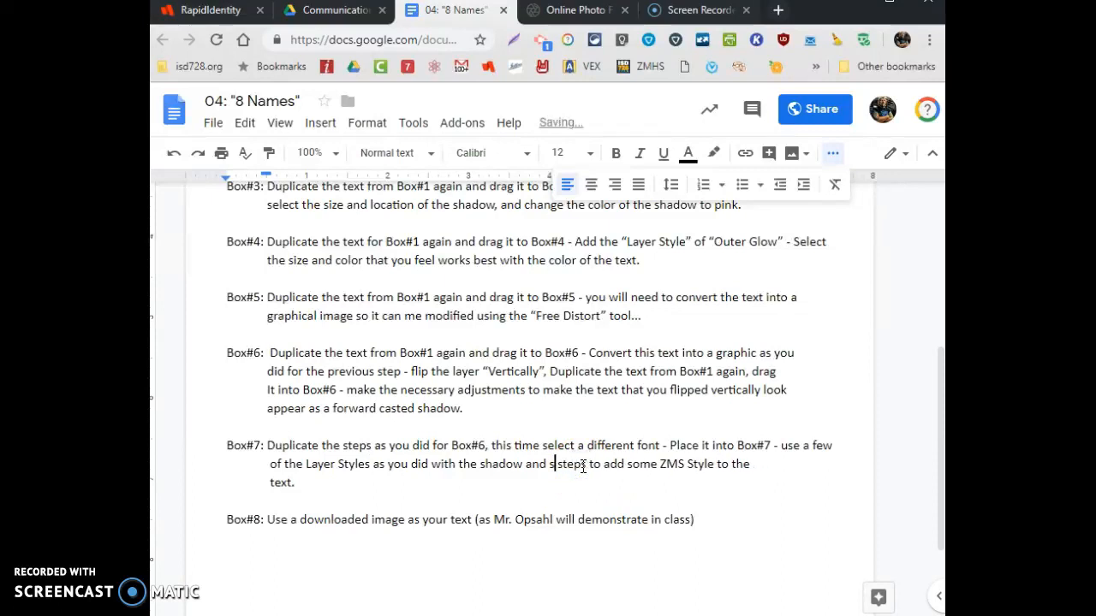
key("BackSpace")
type("outter")
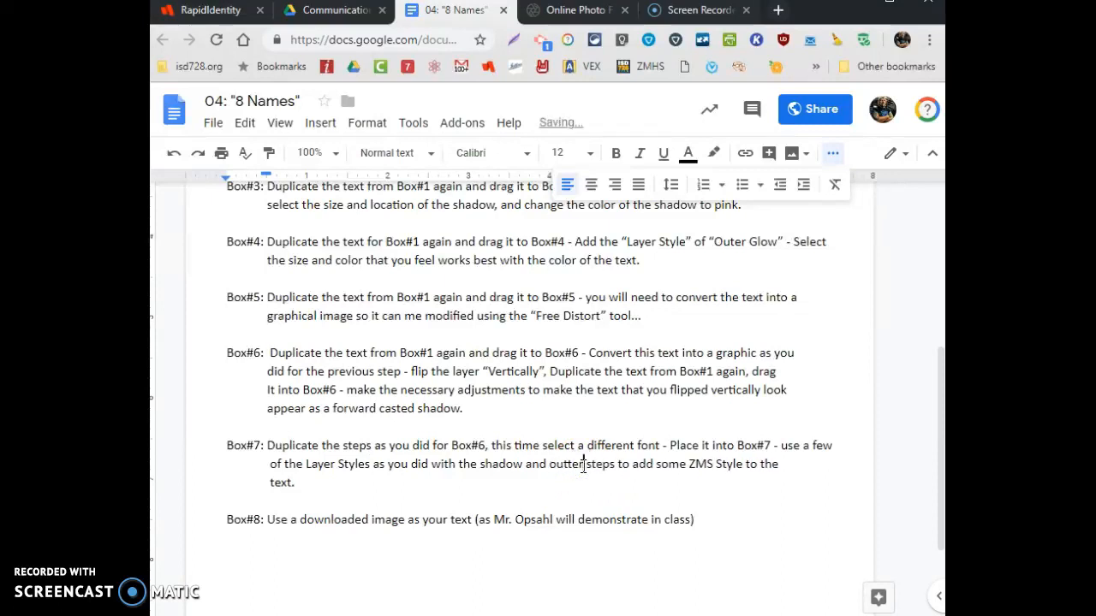
type(" glow")
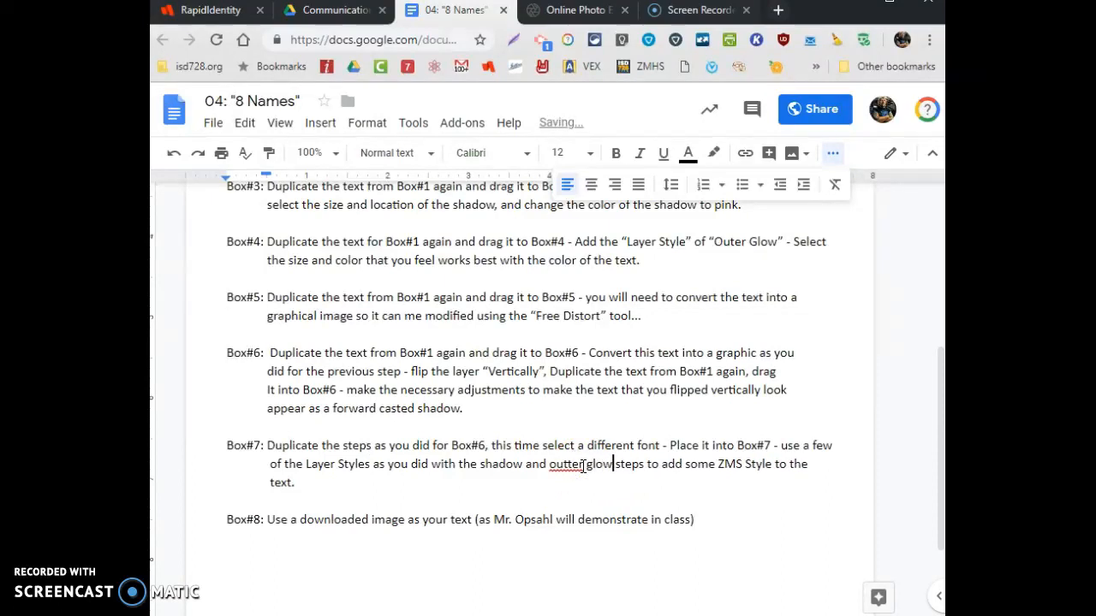
left_click(568, 467)
key("BackSpace")
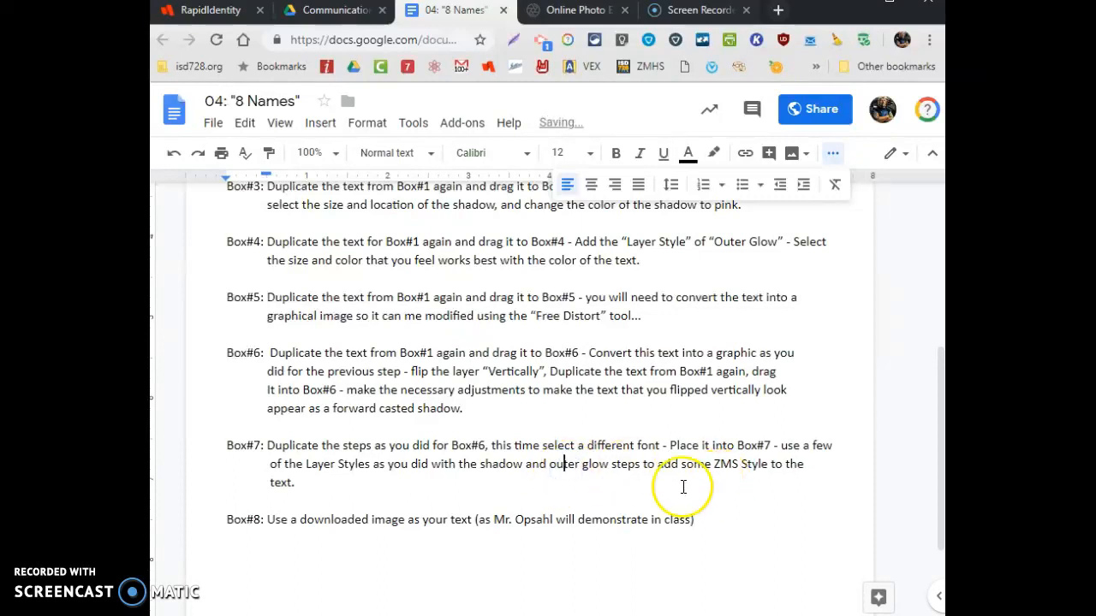
- Return to Pixlr and check the layer styles available for the cast shadow layer in box six without applying any
left_click(578, 10)
right_click(867, 361)
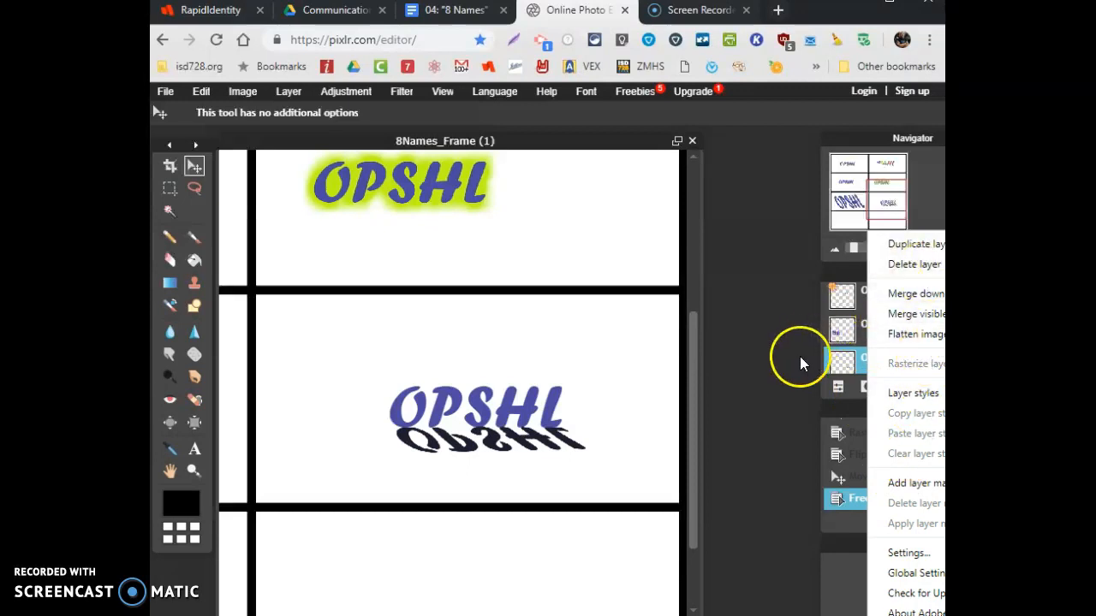
left_click(770, 381)
left_click(885, 389)
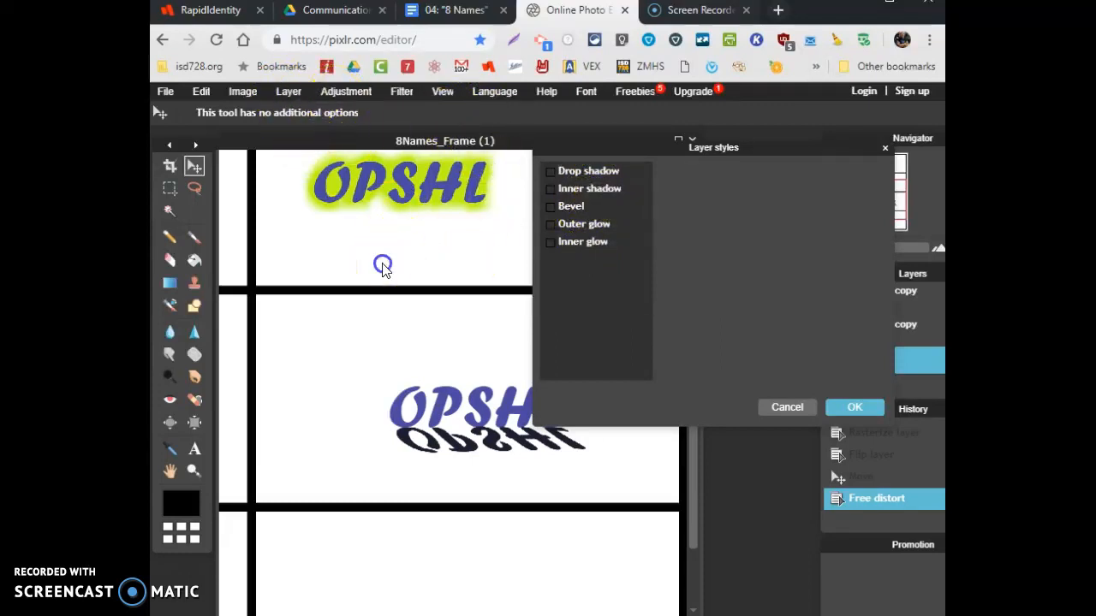
left_click(794, 407)
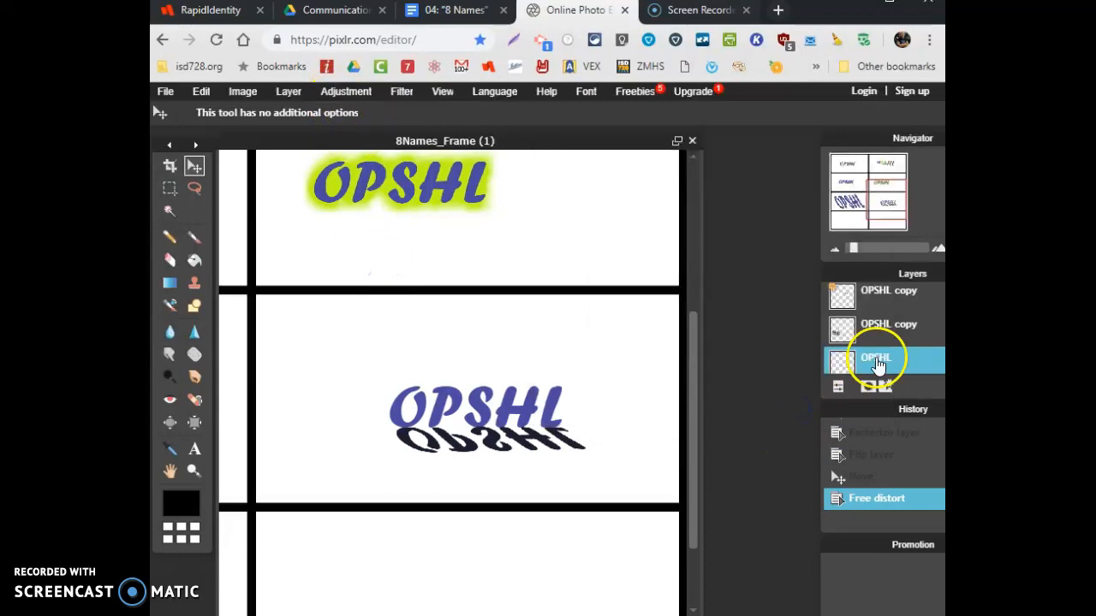
left_click(401, 94)
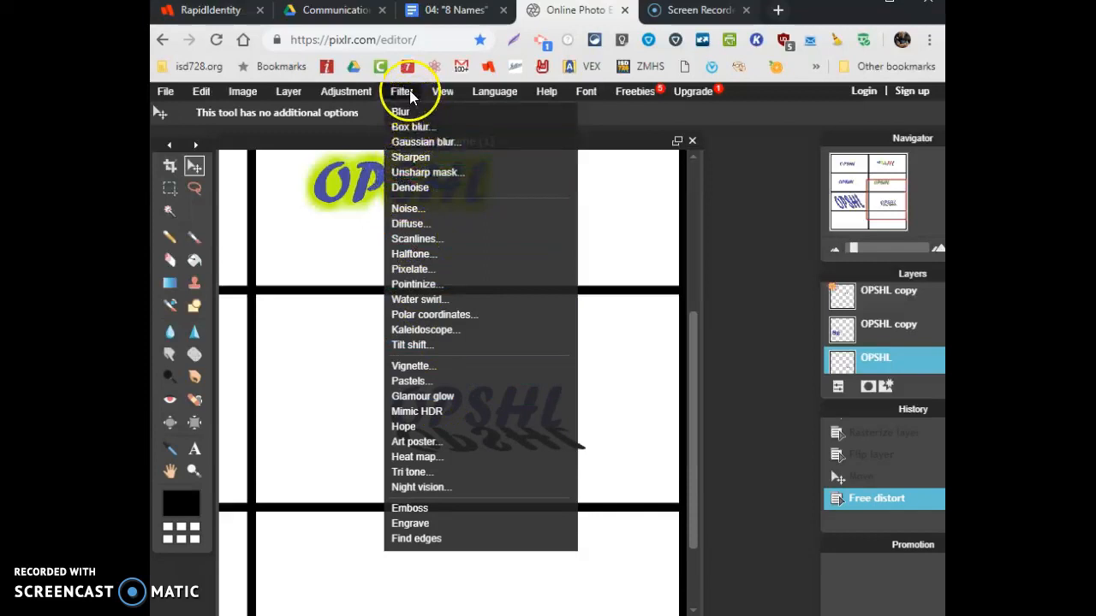
mouse_move(360, 94)
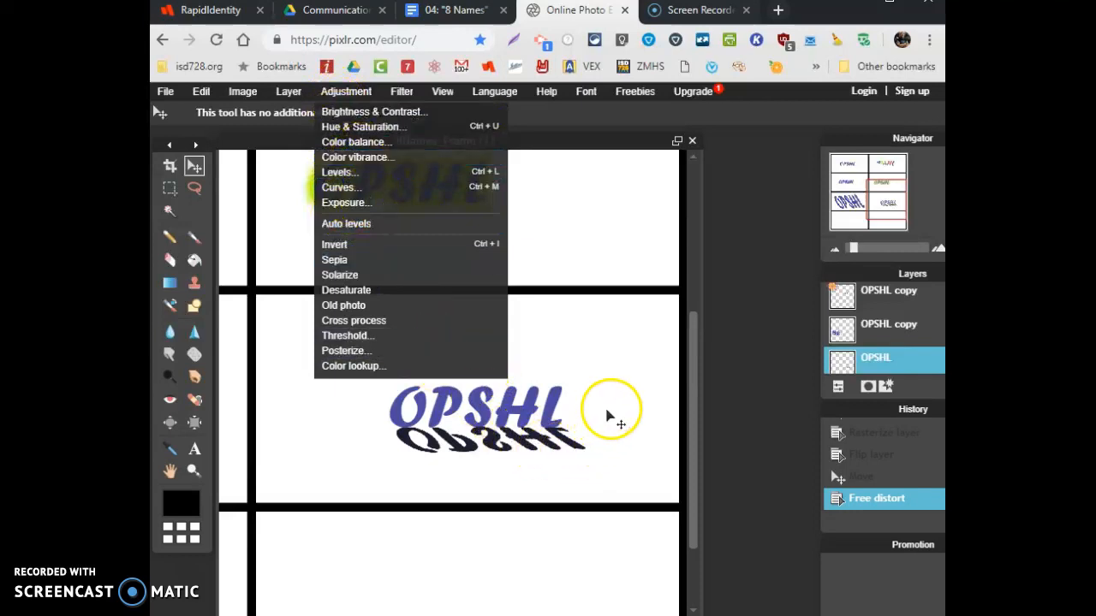
- Duplicate the original OPSHL layer from box one and move the copy into the empty lower-right box eight
left_click_drag(693, 444, 689, 473)
scroll(687, 475, "down", 2)
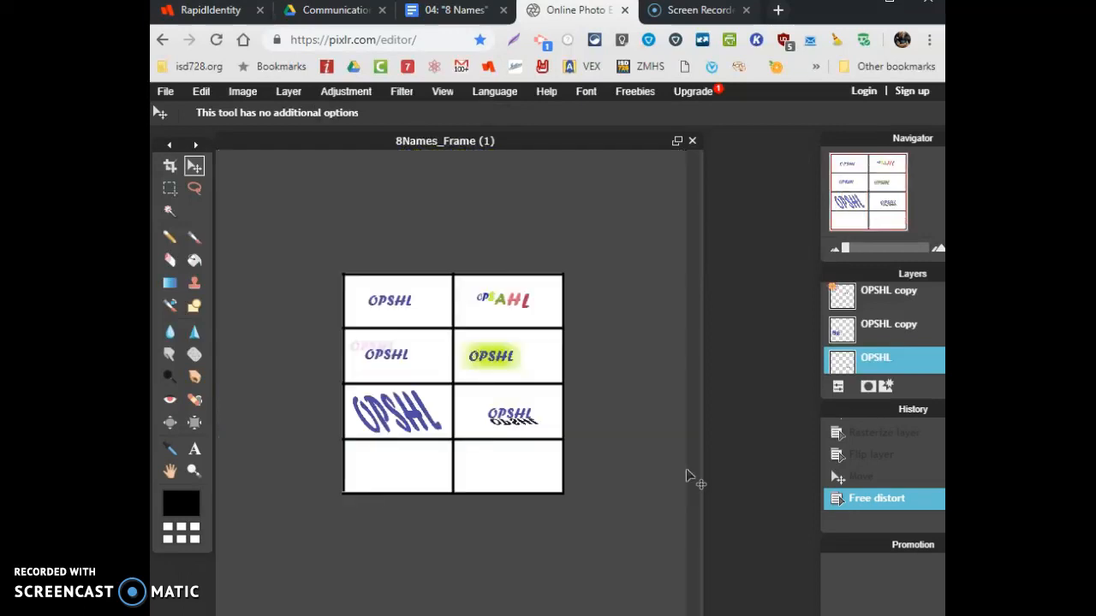
scroll(897, 344, "up", 2)
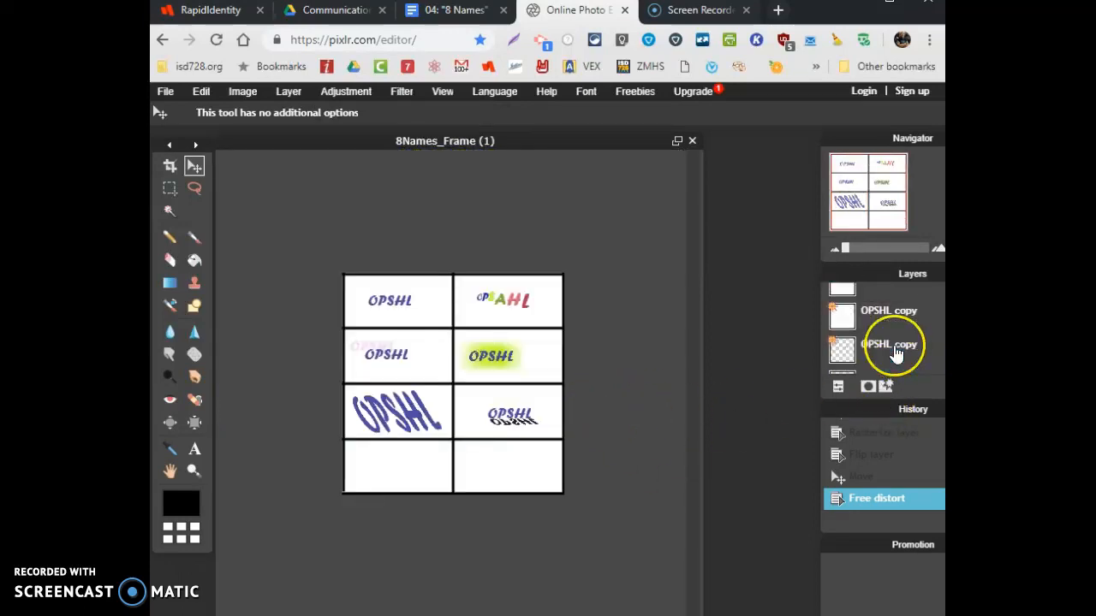
scroll(896, 353, "up", 2)
scroll(895, 354, "down", 5)
scroll(896, 352, "down", 1)
left_click(907, 319)
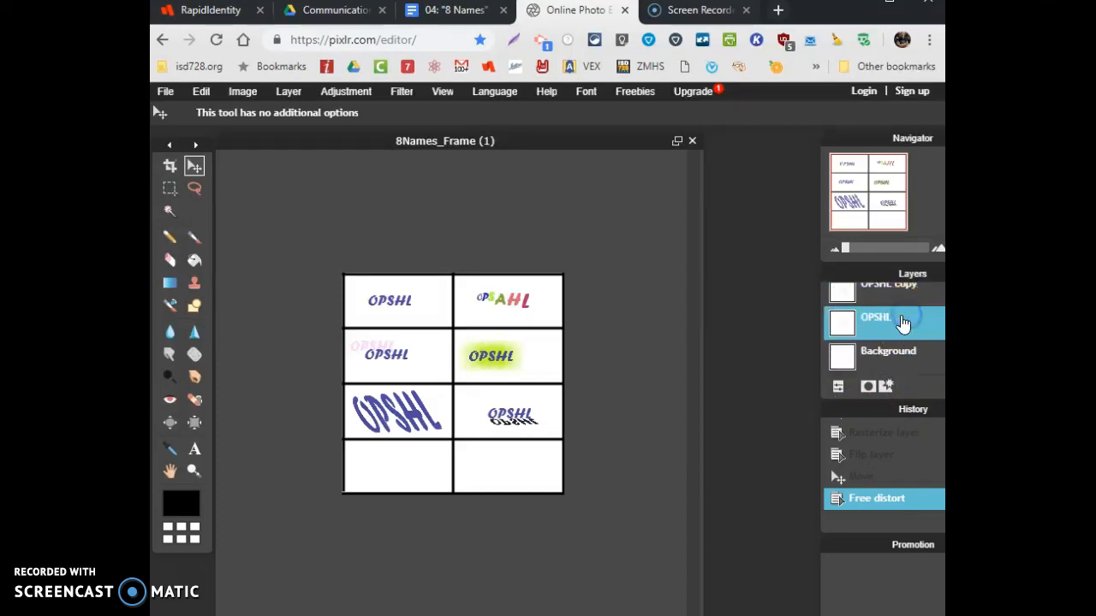
right_click(887, 315)
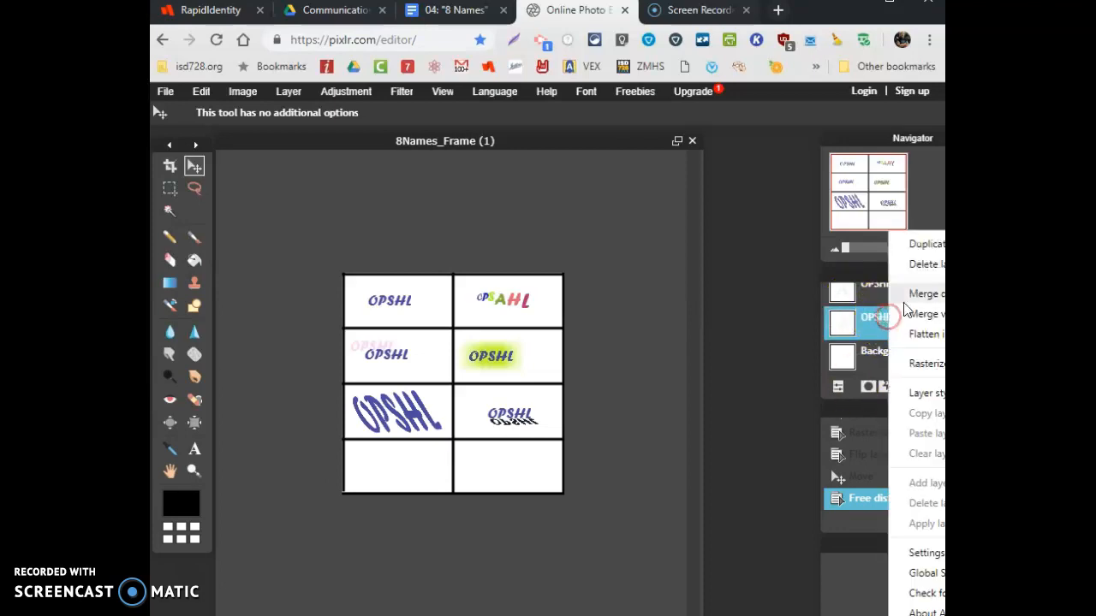
left_click(925, 243)
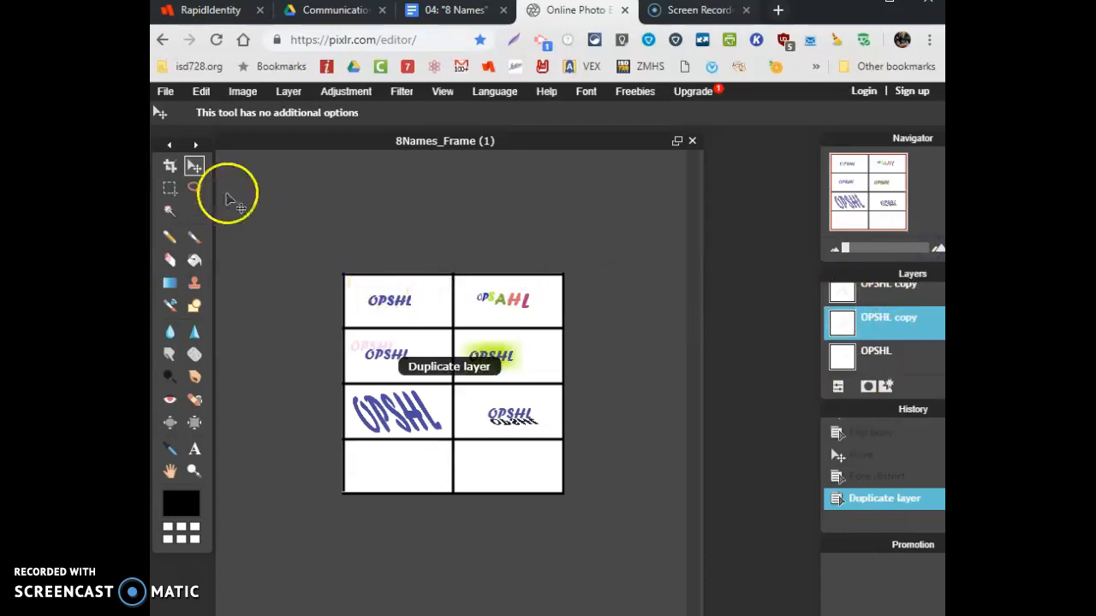
left_click_drag(384, 300, 513, 469)
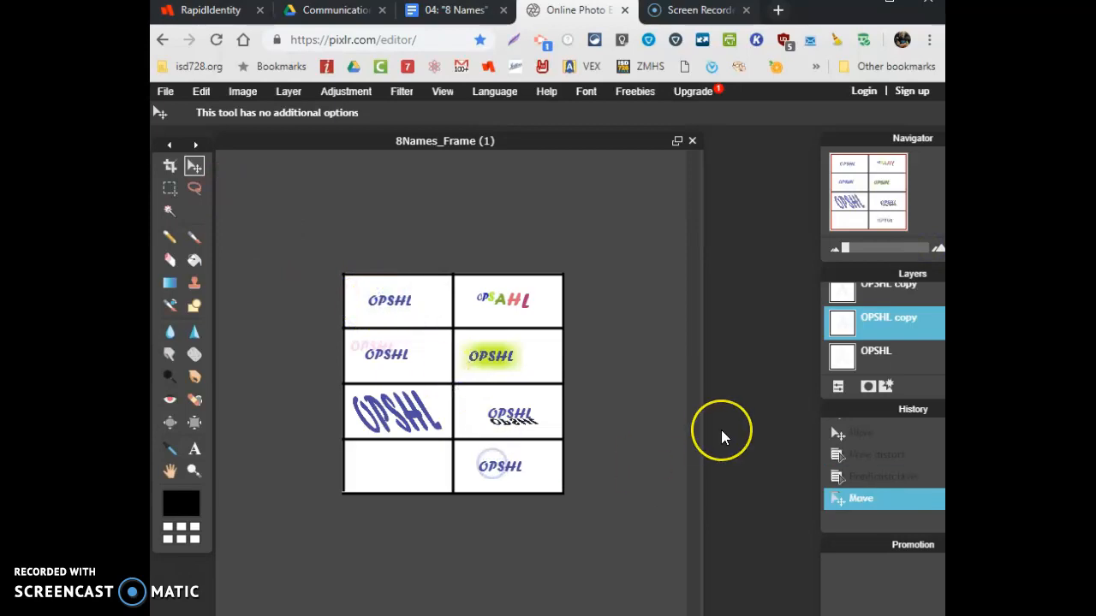
left_click(495, 466)
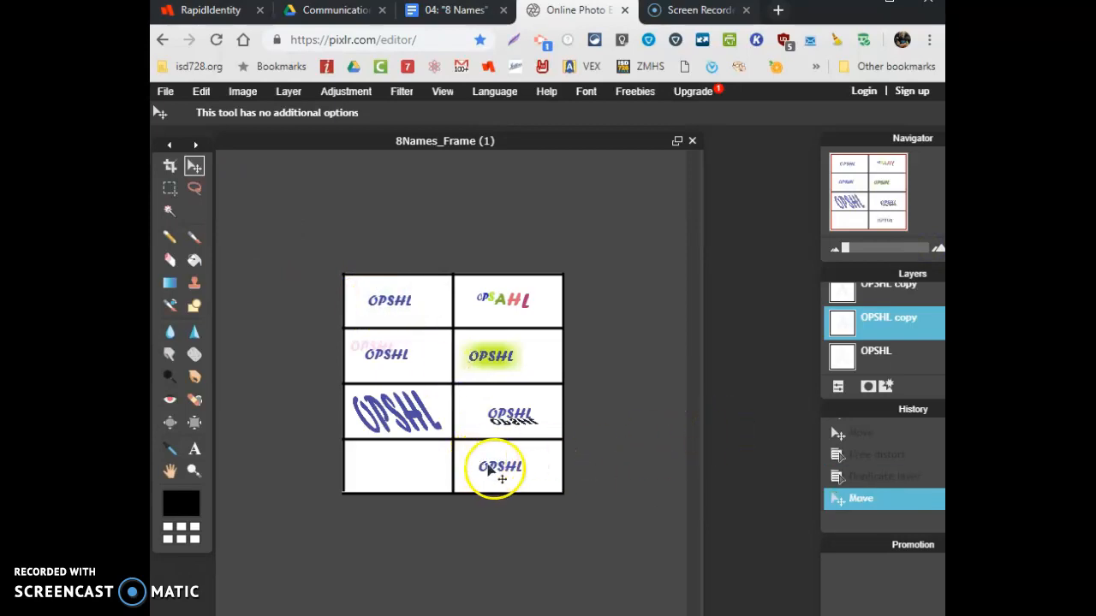
- Rasterize the OPSHL copy layer that sits in box eight
scroll(495, 476, "up", 2)
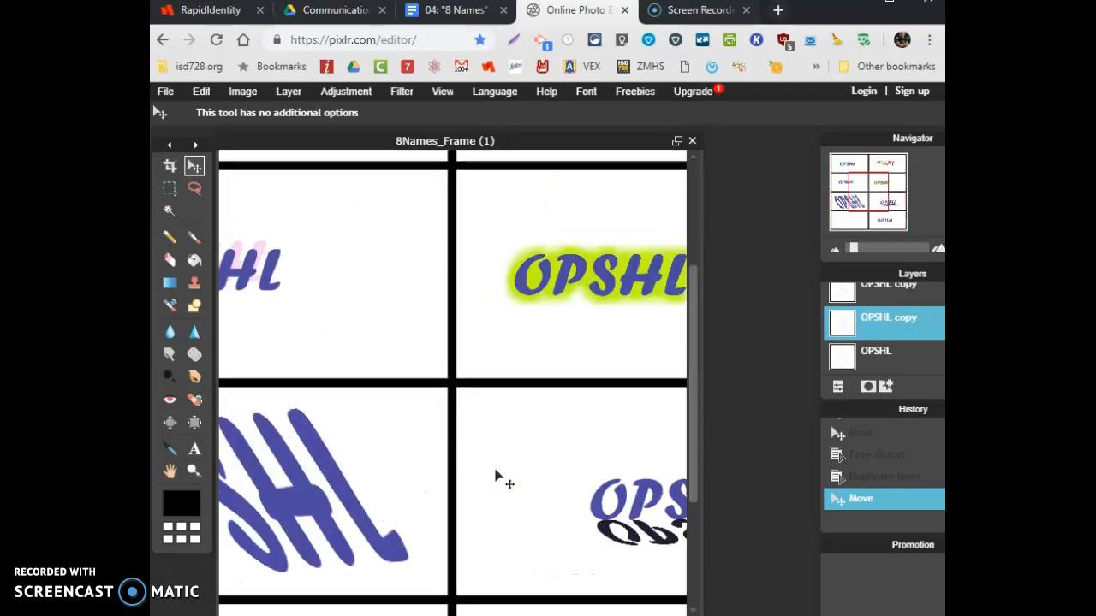
left_click_drag(693, 397, 714, 520)
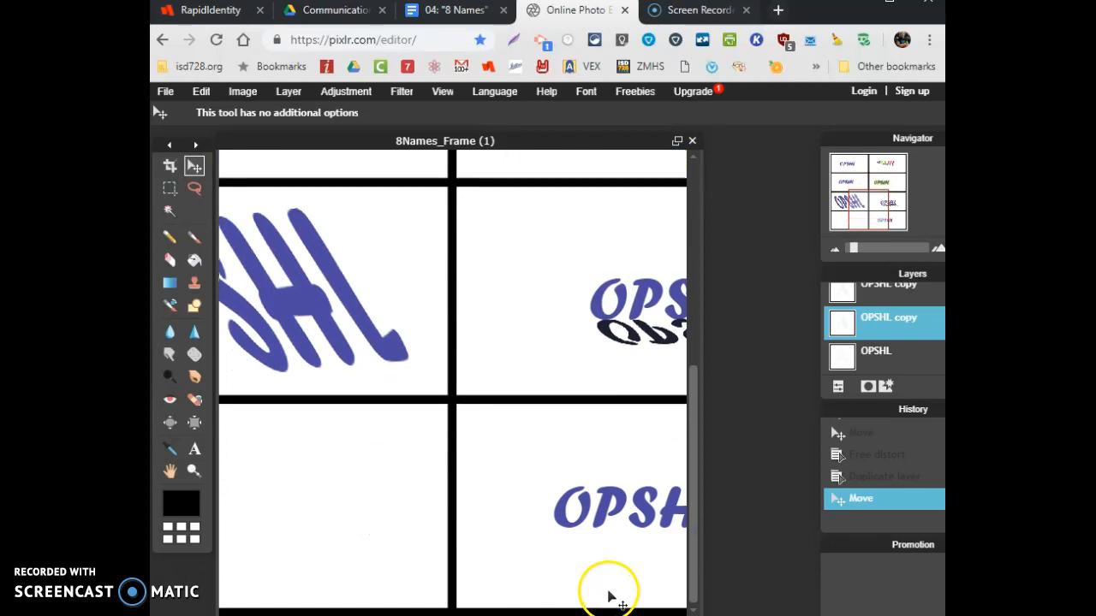
left_click(168, 471)
left_click_drag(450, 518, 348, 484)
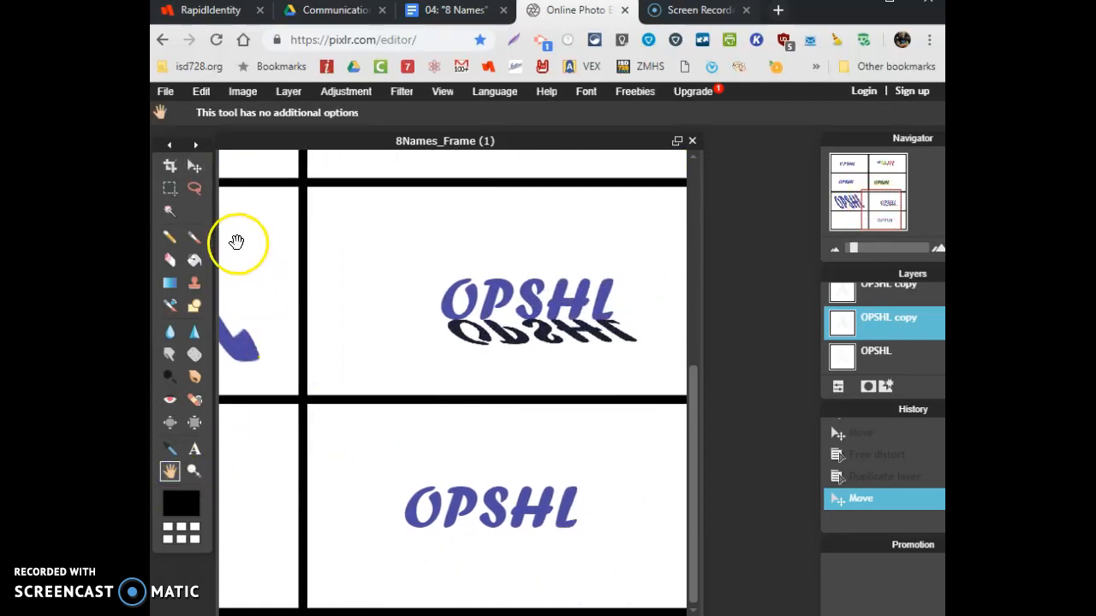
right_click(916, 319)
left_click(939, 363)
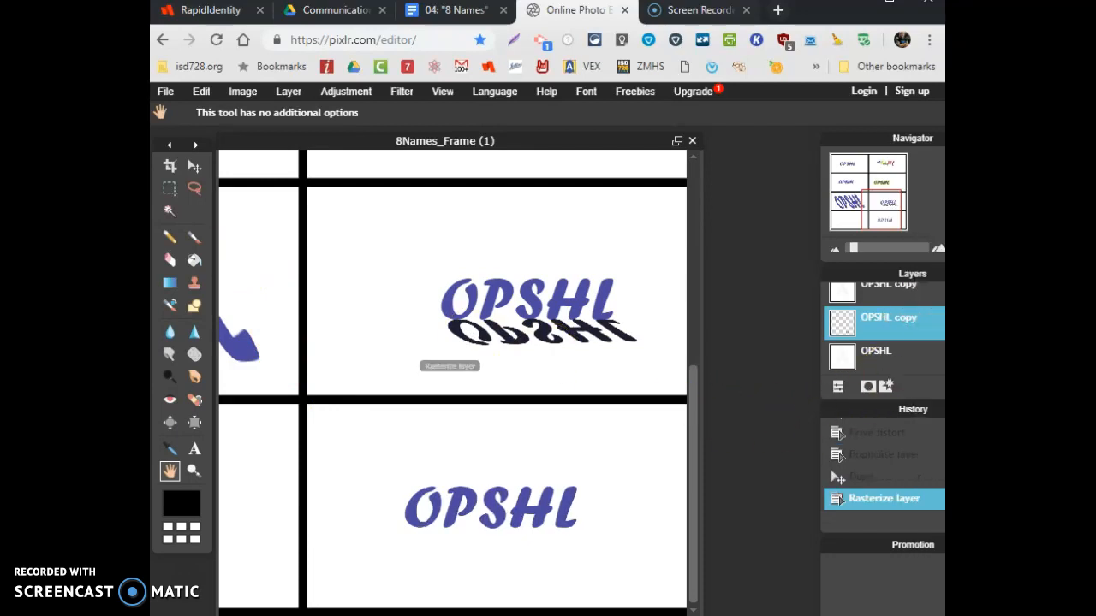
- Free transform the name in box eight, stretching it wider and taller to nearly fill the box, and apply the change
left_click(202, 94)
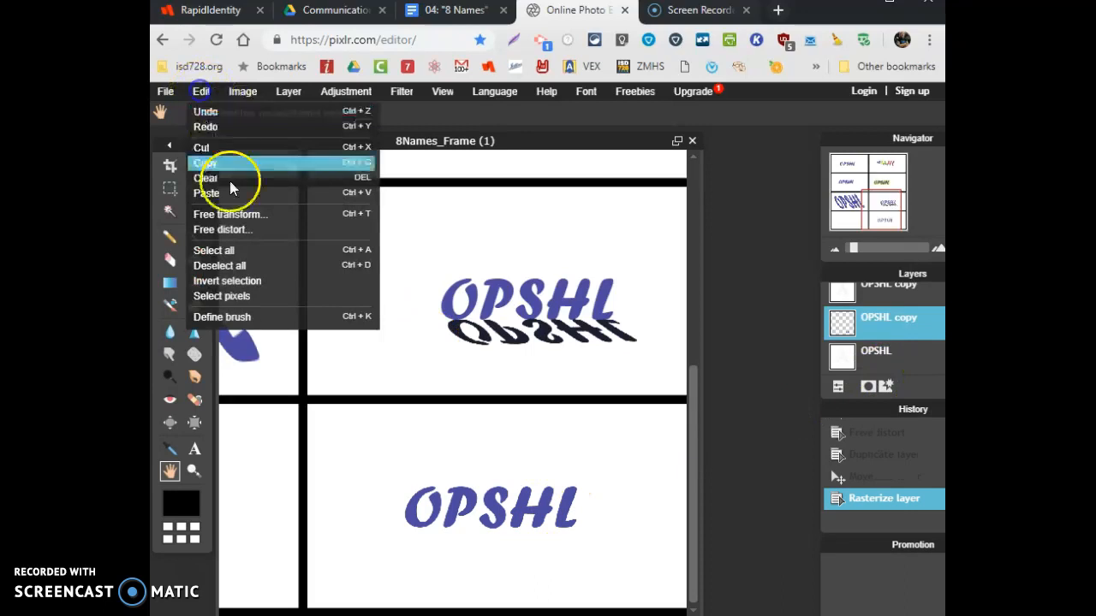
left_click(233, 212)
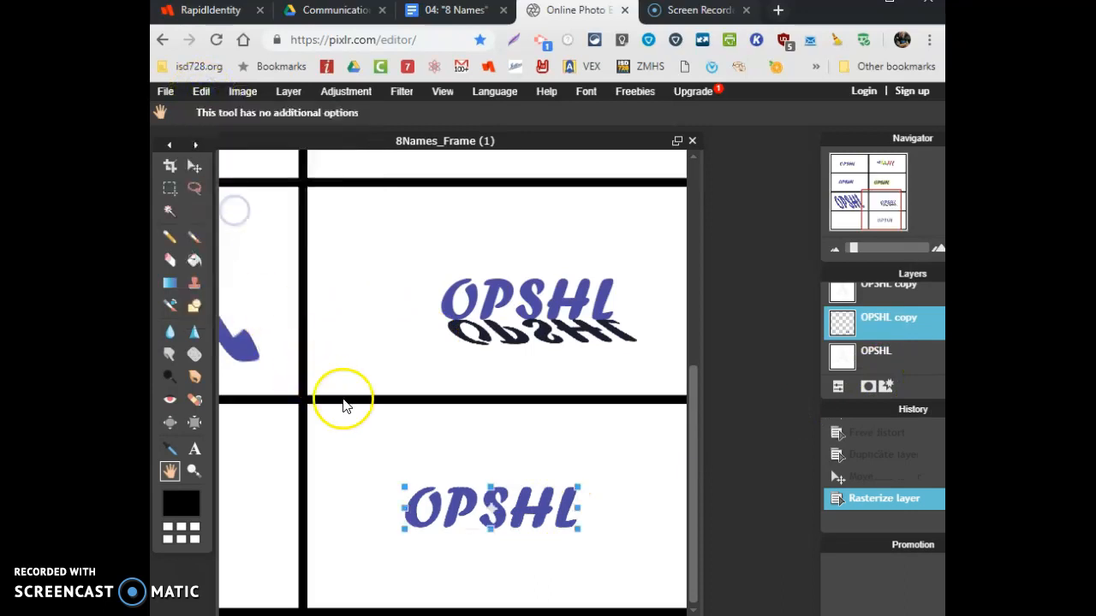
left_click_drag(405, 489, 363, 470)
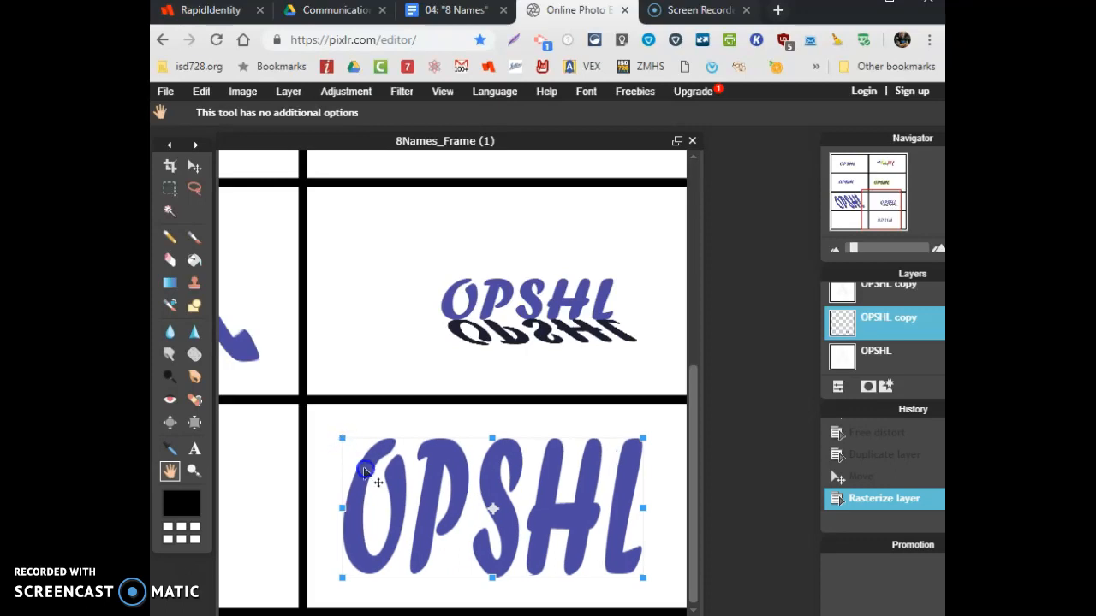
left_click(367, 422)
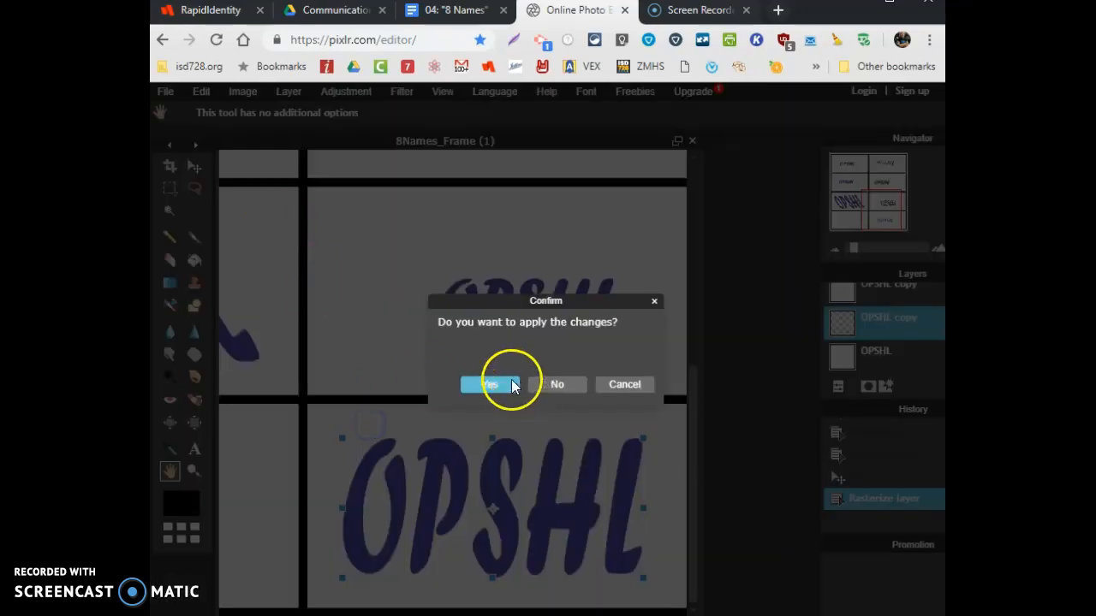
left_click(511, 386)
- Insert the photo of the welded metal plate as a new layer in the names frame
left_click(165, 92)
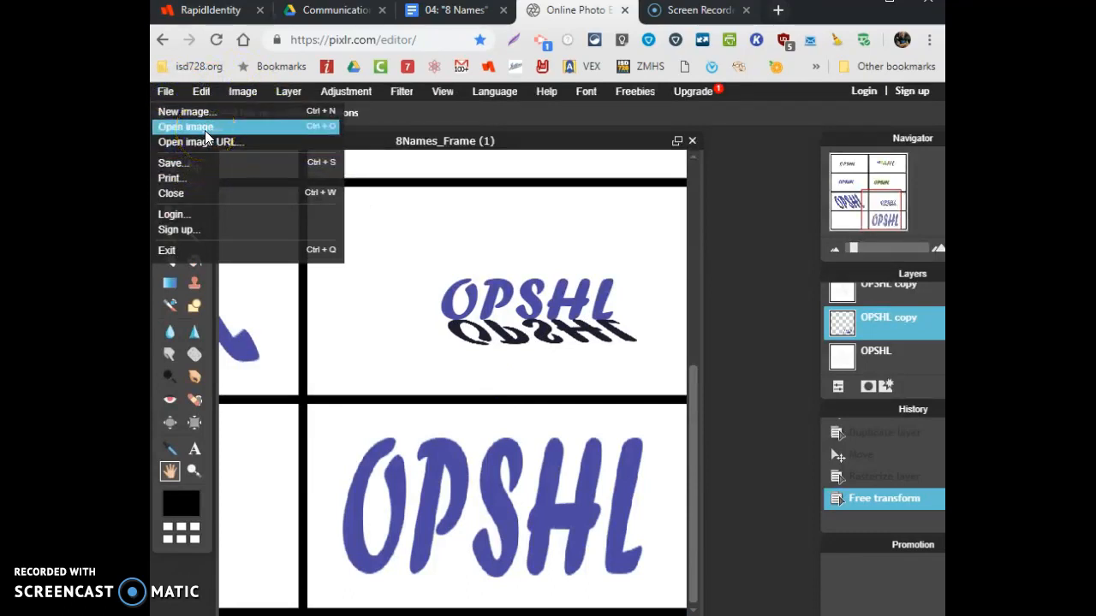
left_click(182, 584)
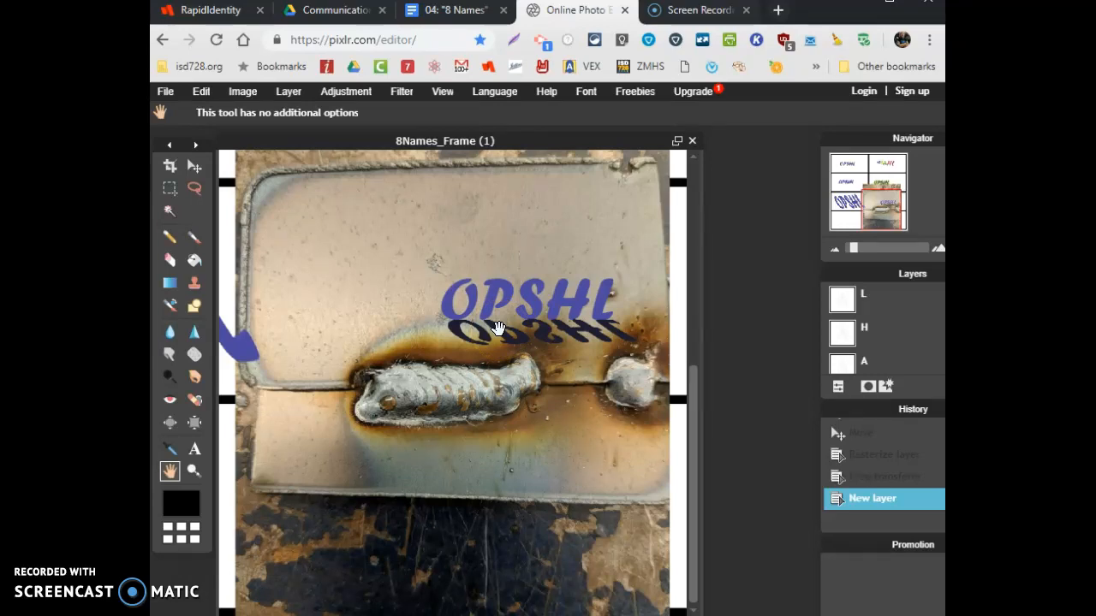
left_click(509, 364)
- Reorder the weld photo layer to sit directly below the enlarged OPSHL copy layer of box eight
scroll(870, 359, "down", 10)
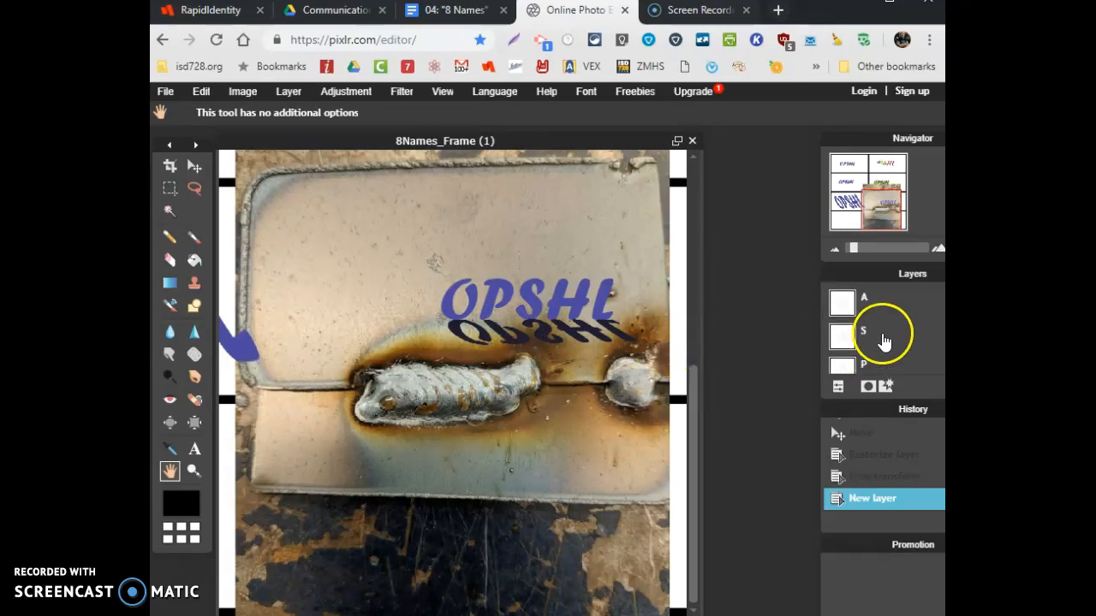
scroll(879, 343, "up", 2)
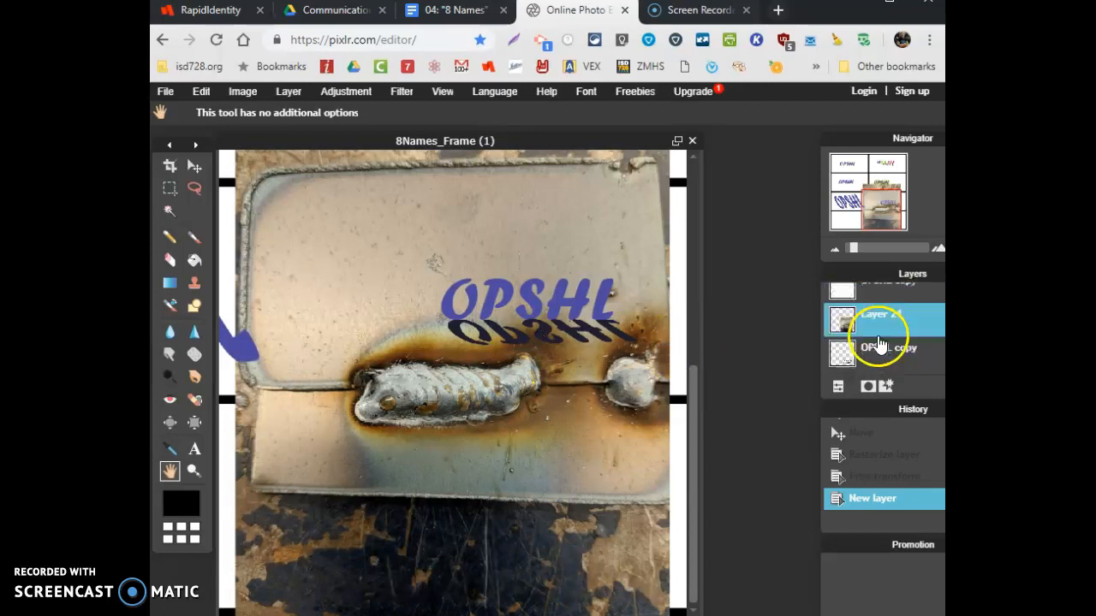
left_click_drag(868, 317, 873, 349)
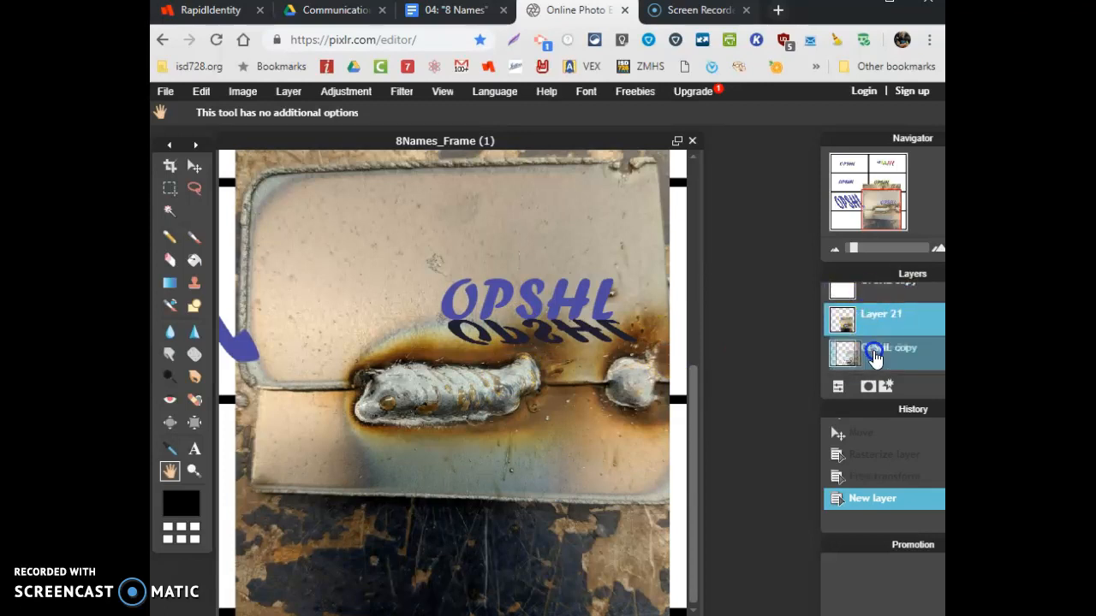
scroll(876, 368, "down", 2)
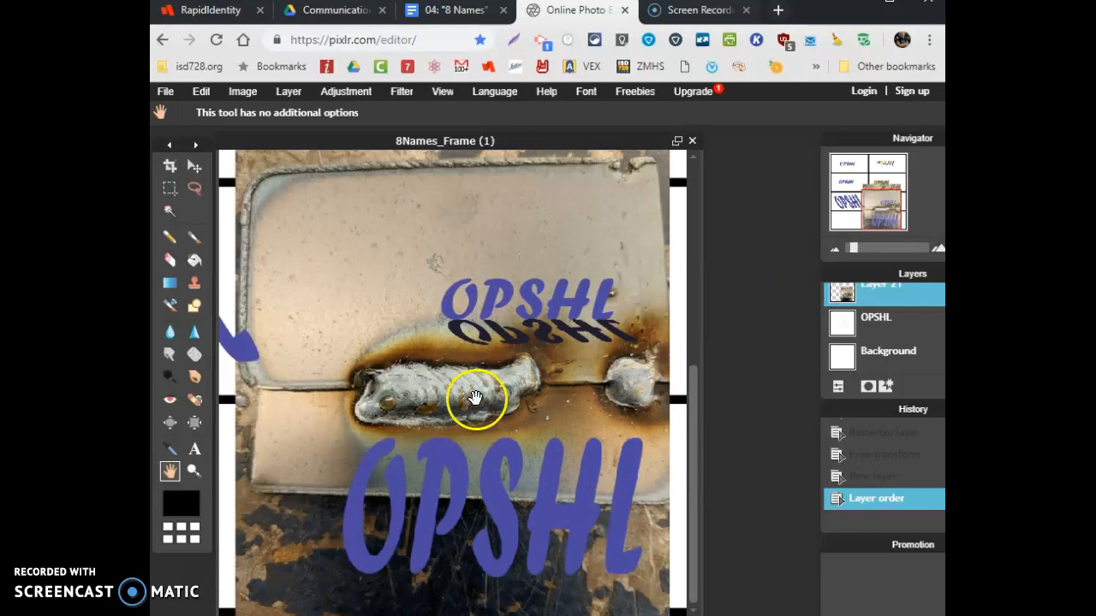
- Move and enlarge the weld photo with Free transform so the weld bead lies behind the whole name in box eight, and apply it
left_click(194, 166)
left_click_drag(337, 220, 321, 323)
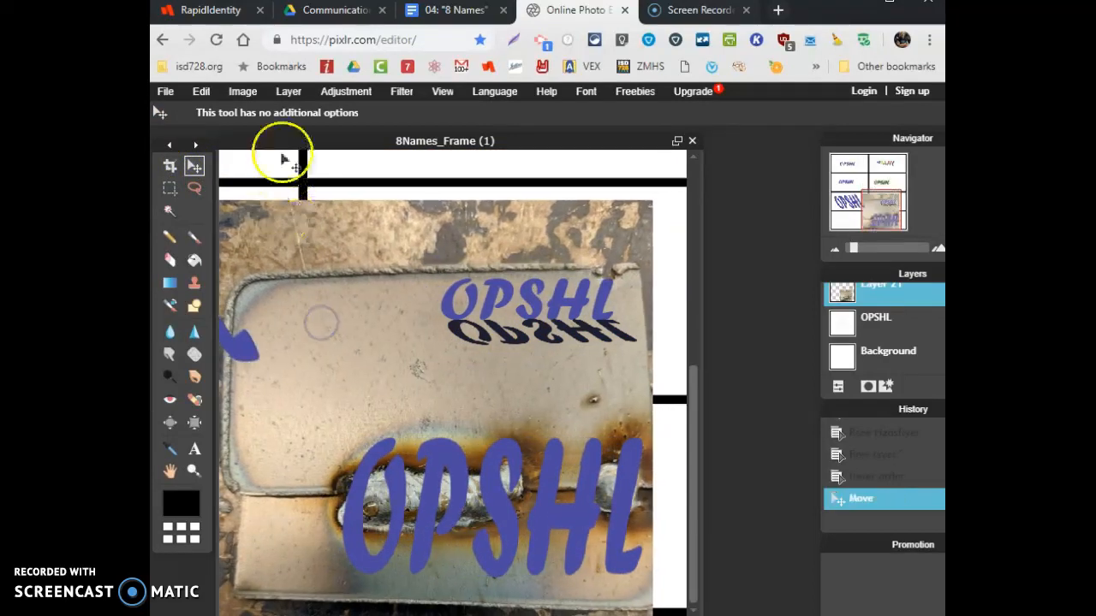
left_click(206, 91)
left_click(244, 215)
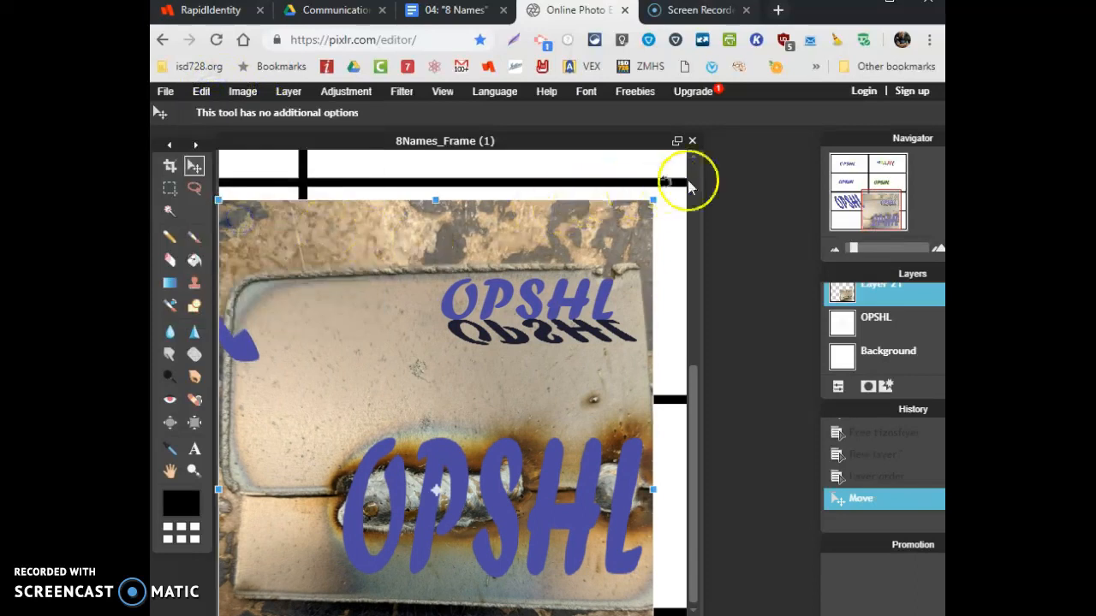
left_click_drag(653, 201, 882, 121)
left_click_drag(326, 339, 422, 340)
left_click_drag(408, 355, 416, 360)
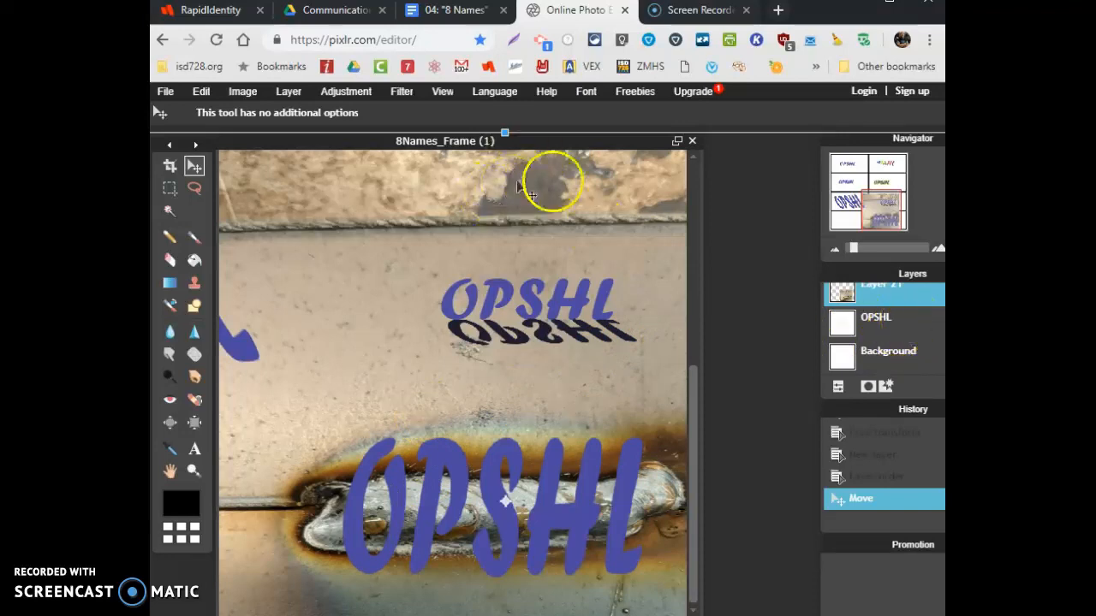
left_click(731, 118)
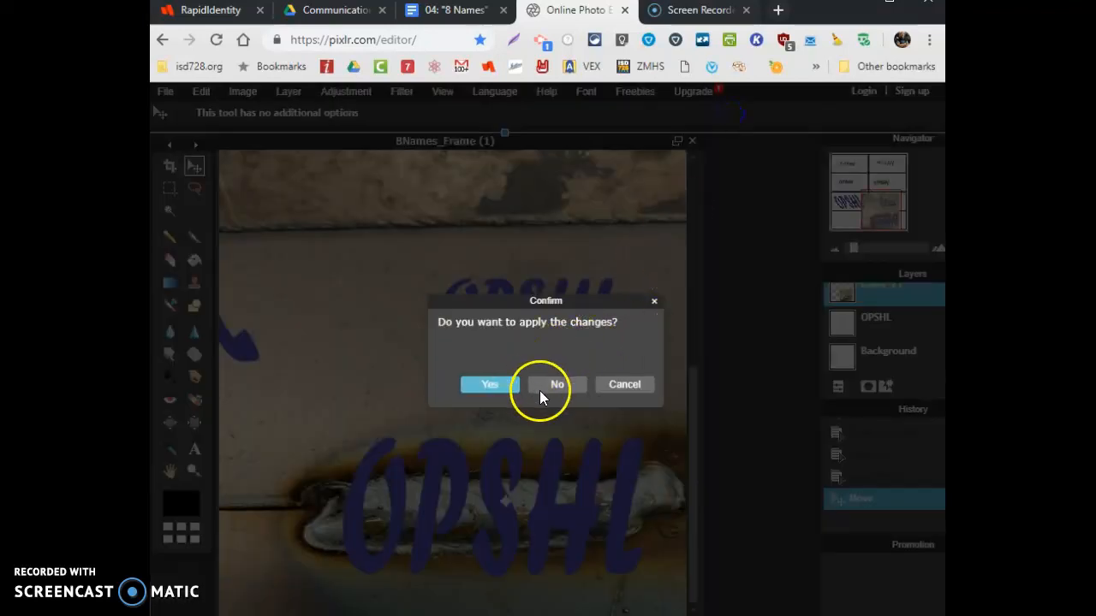
left_click(513, 384)
- Select all the letters of the name in box eight on the OPSHL copy layer with the Wand tool
left_click(883, 326)
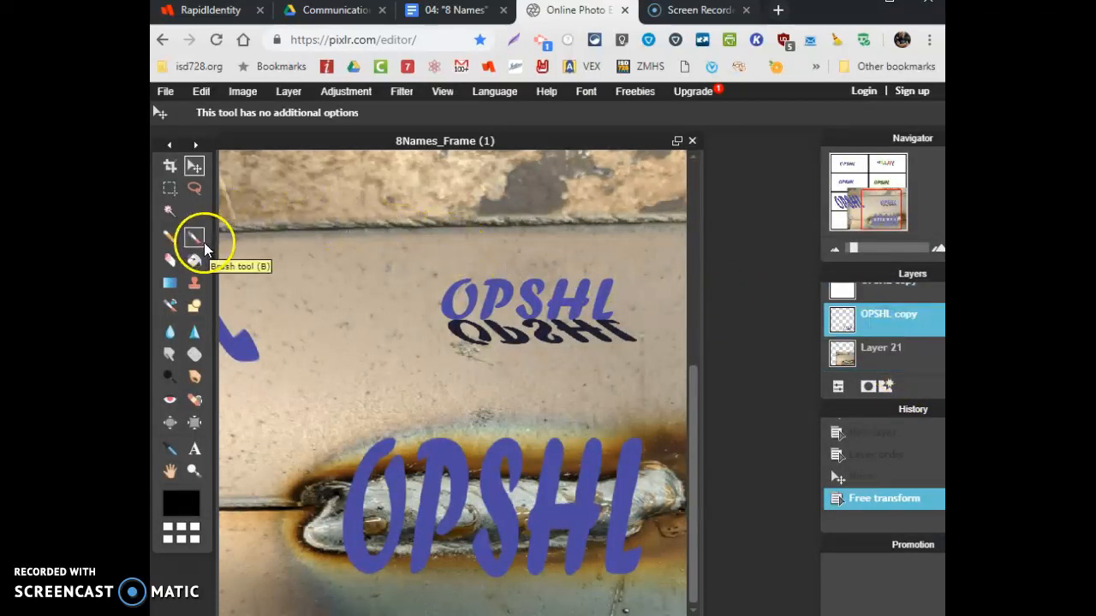
left_click(170, 211)
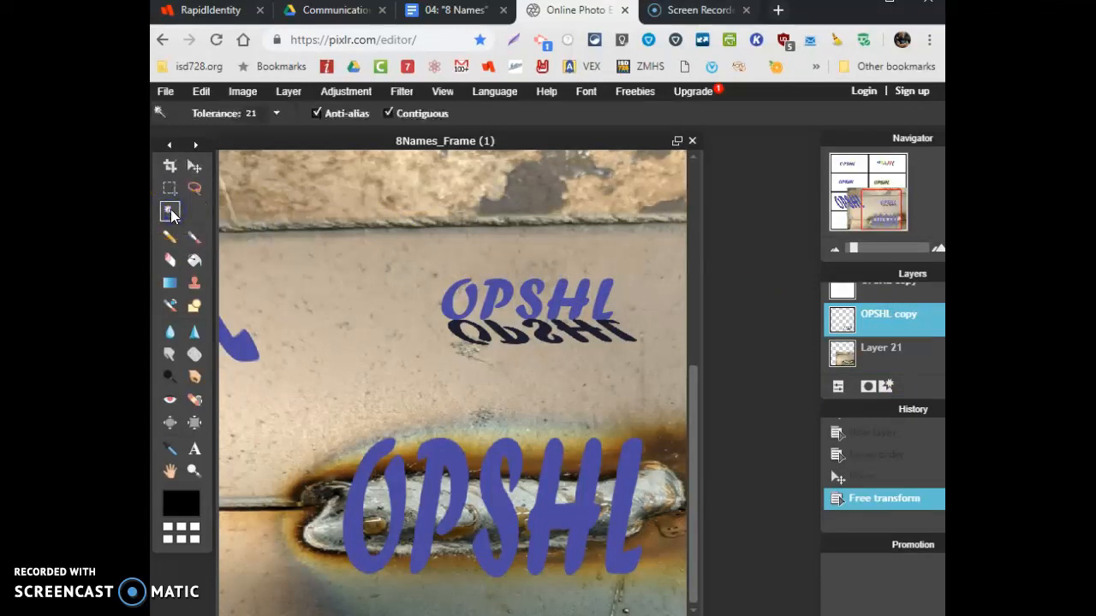
left_click(356, 530)
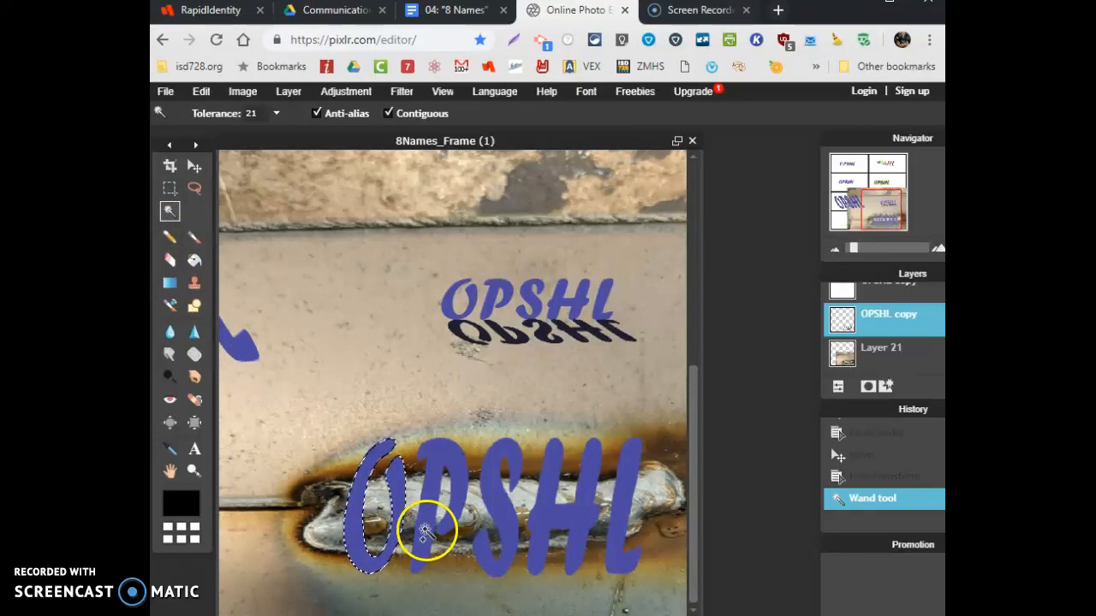
left_click(515, 514, "shift")
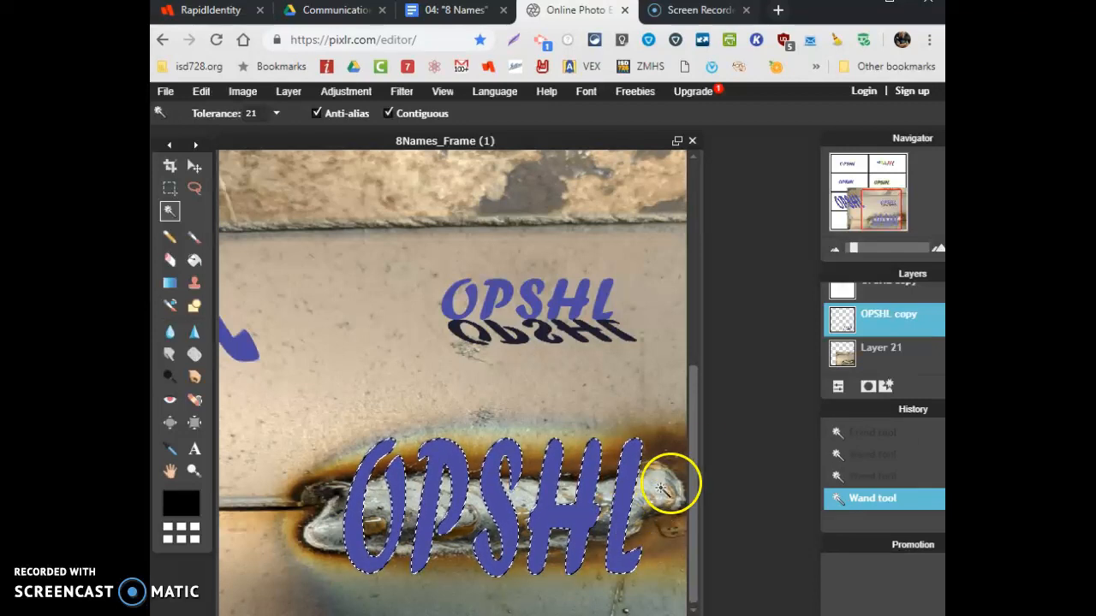
- Invert the letter selection on the weld photo layer and clear the photo outside the letters
left_click(893, 367)
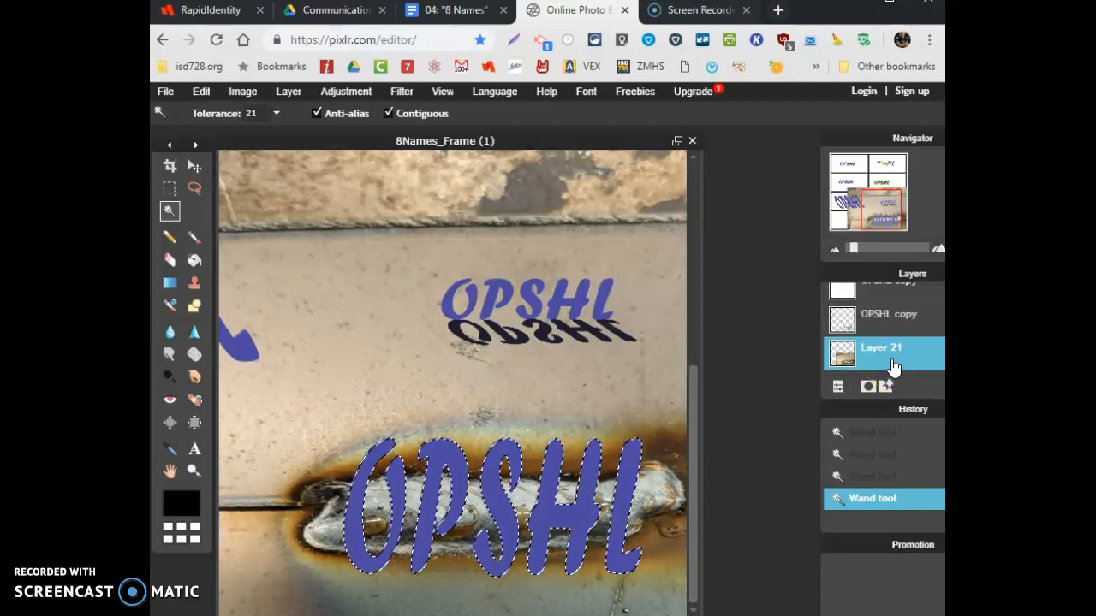
left_click(206, 96)
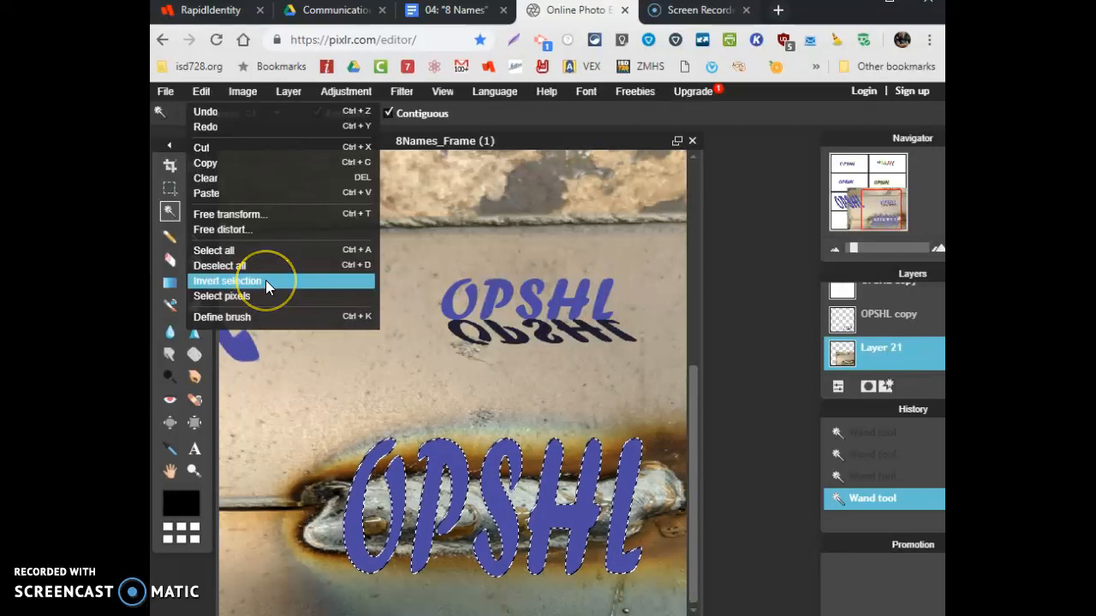
left_click(267, 286)
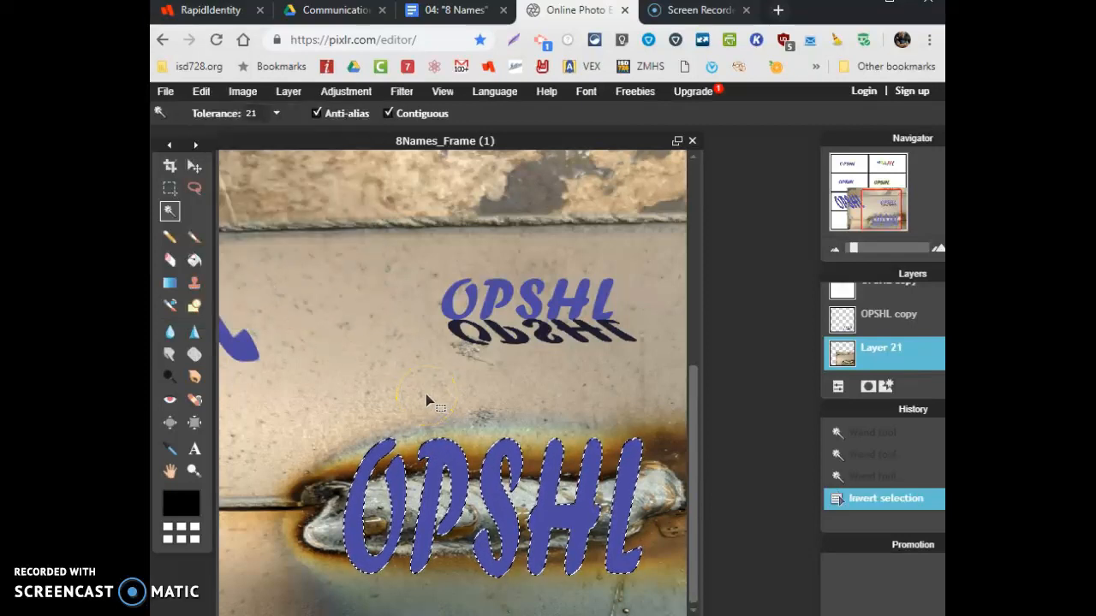
key("Delete")
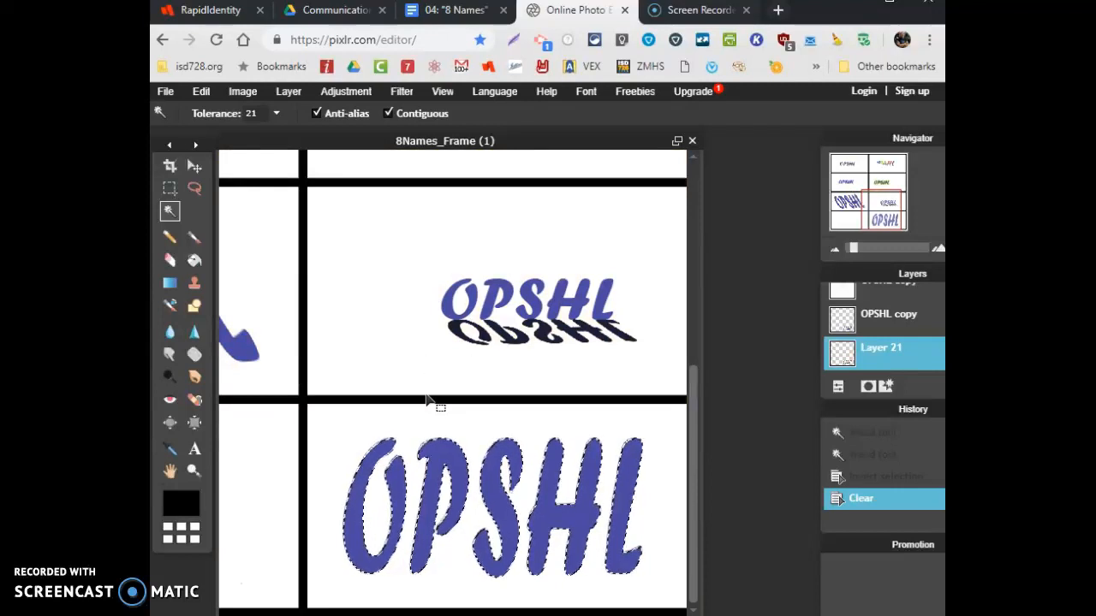
- Deselect the letter selection around the name in box eight
left_click(201, 91)
left_click(232, 218)
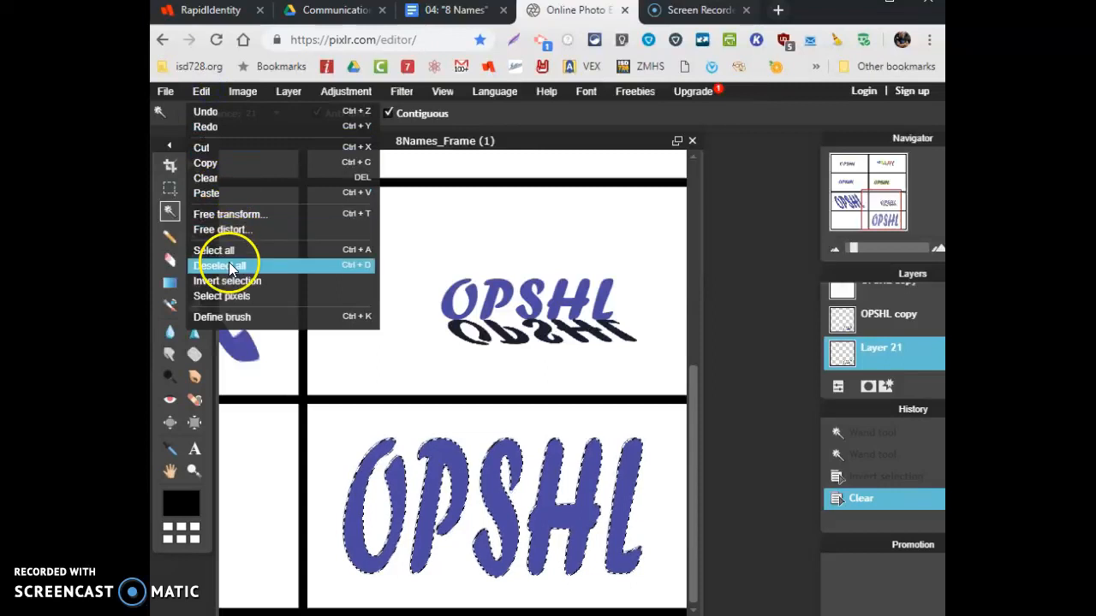
left_click(219, 266)
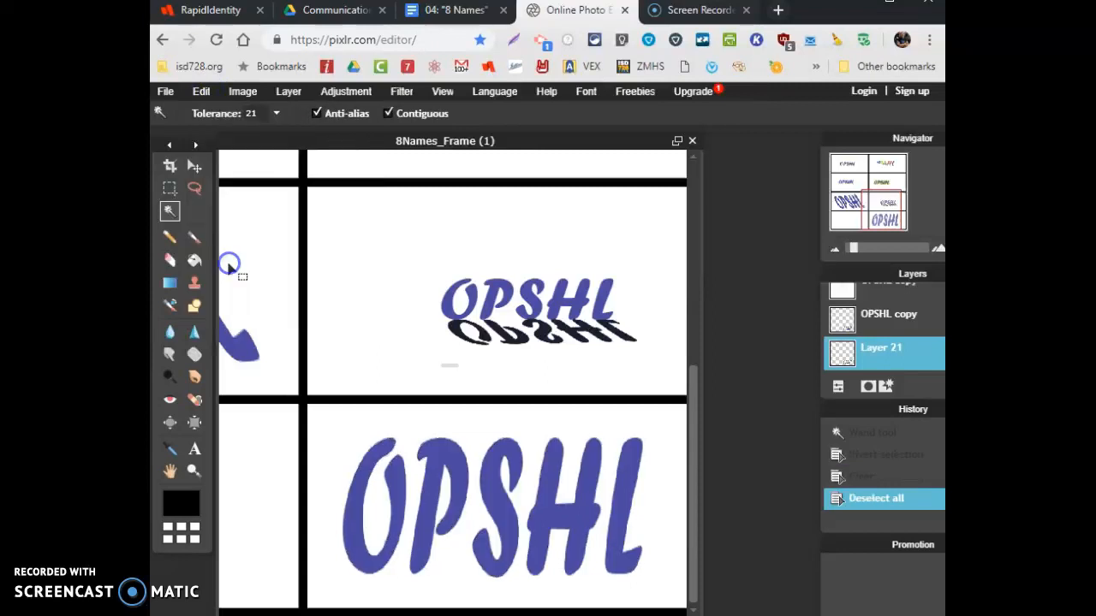
left_click(897, 316)
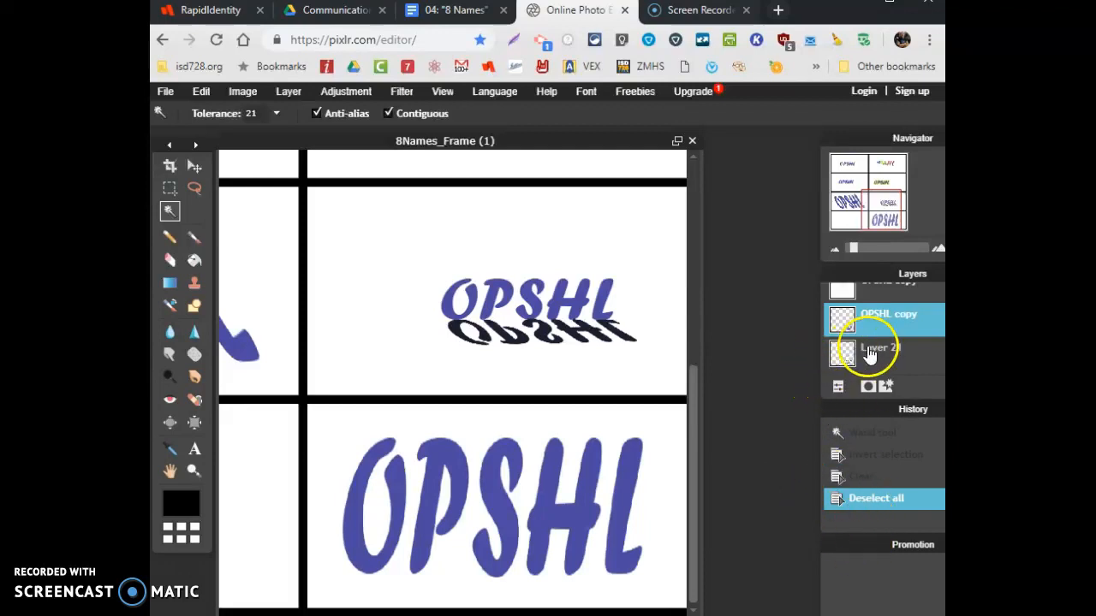
left_click_drag(947, 342, 1033, 342)
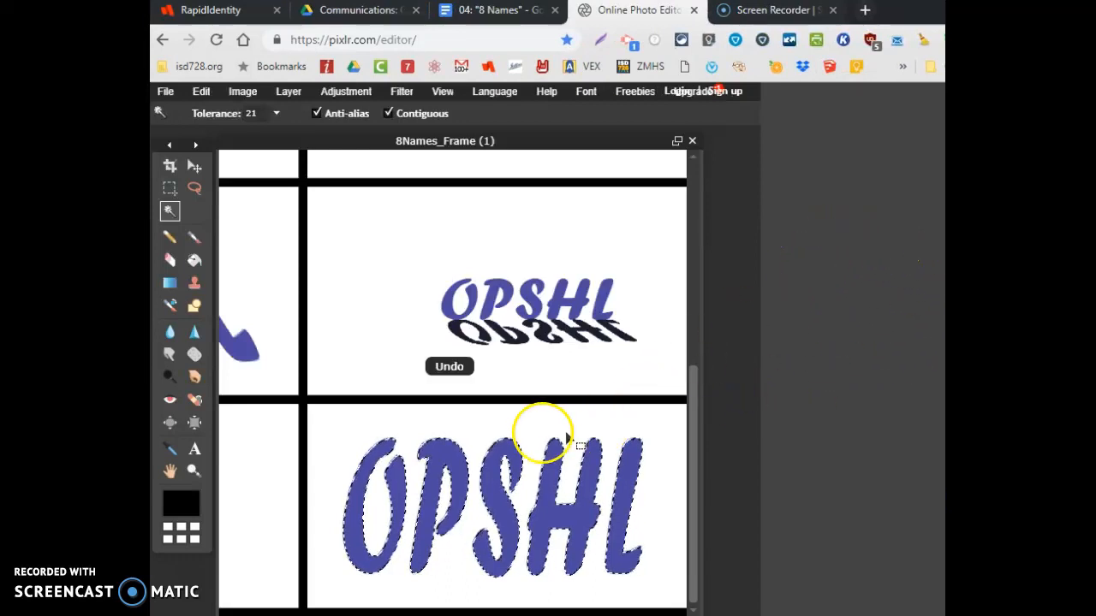
left_click(434, 470)
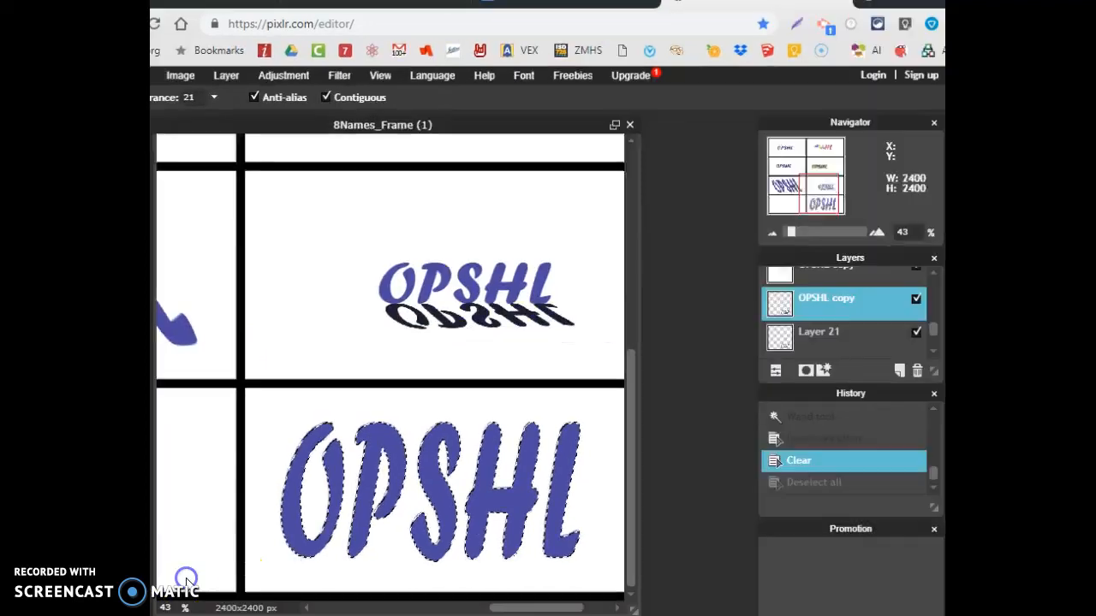
key("ctrl+d")
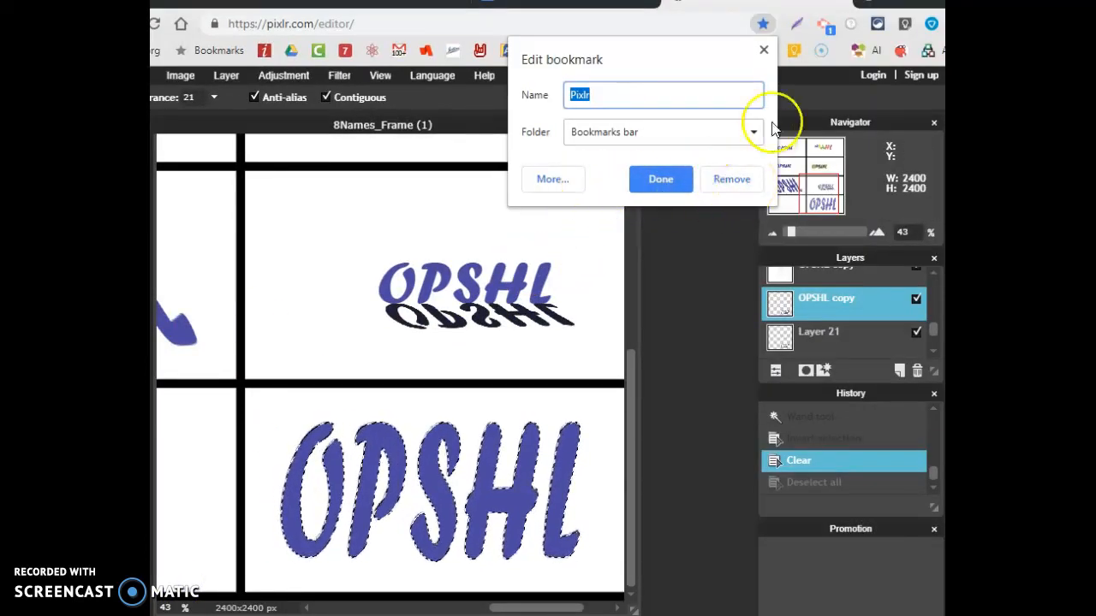
left_click(767, 49)
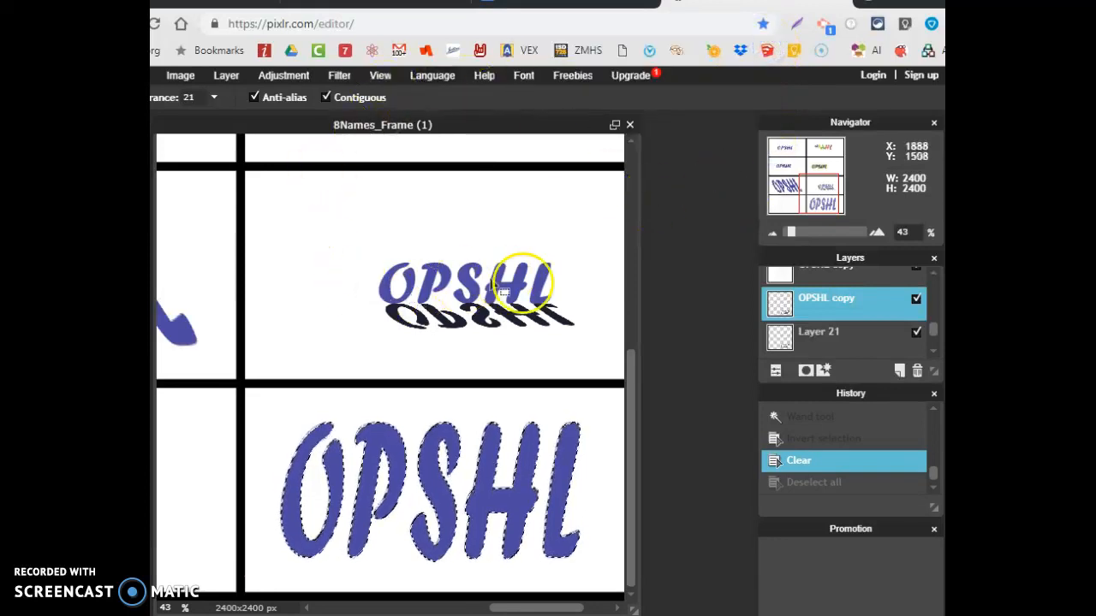
- Hide the enlarged OPSHL copy layer above the weld photo letters in box eight
left_click(914, 299)
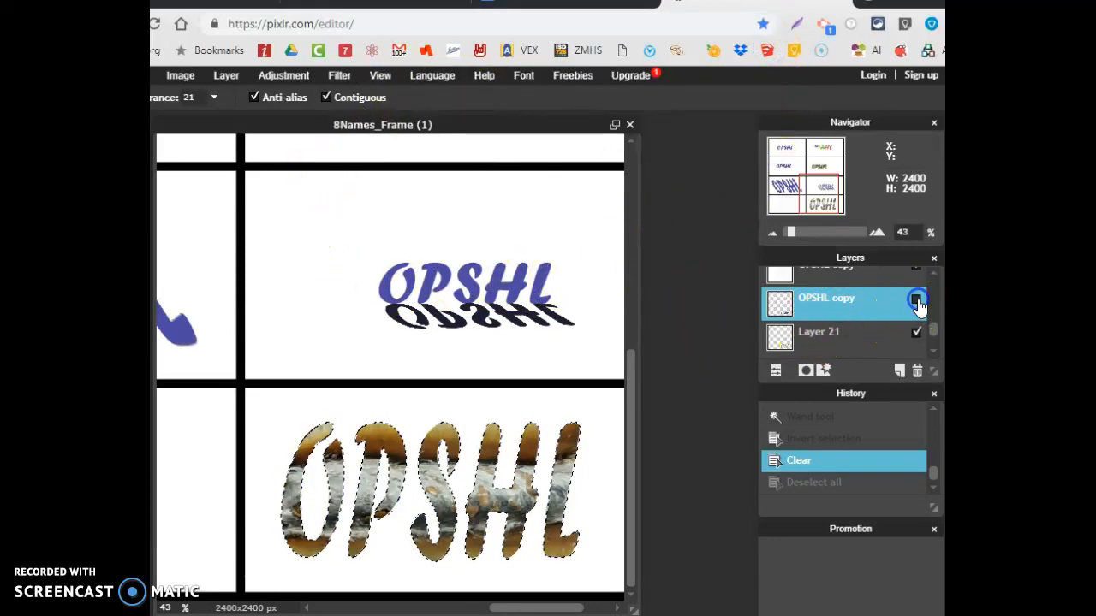